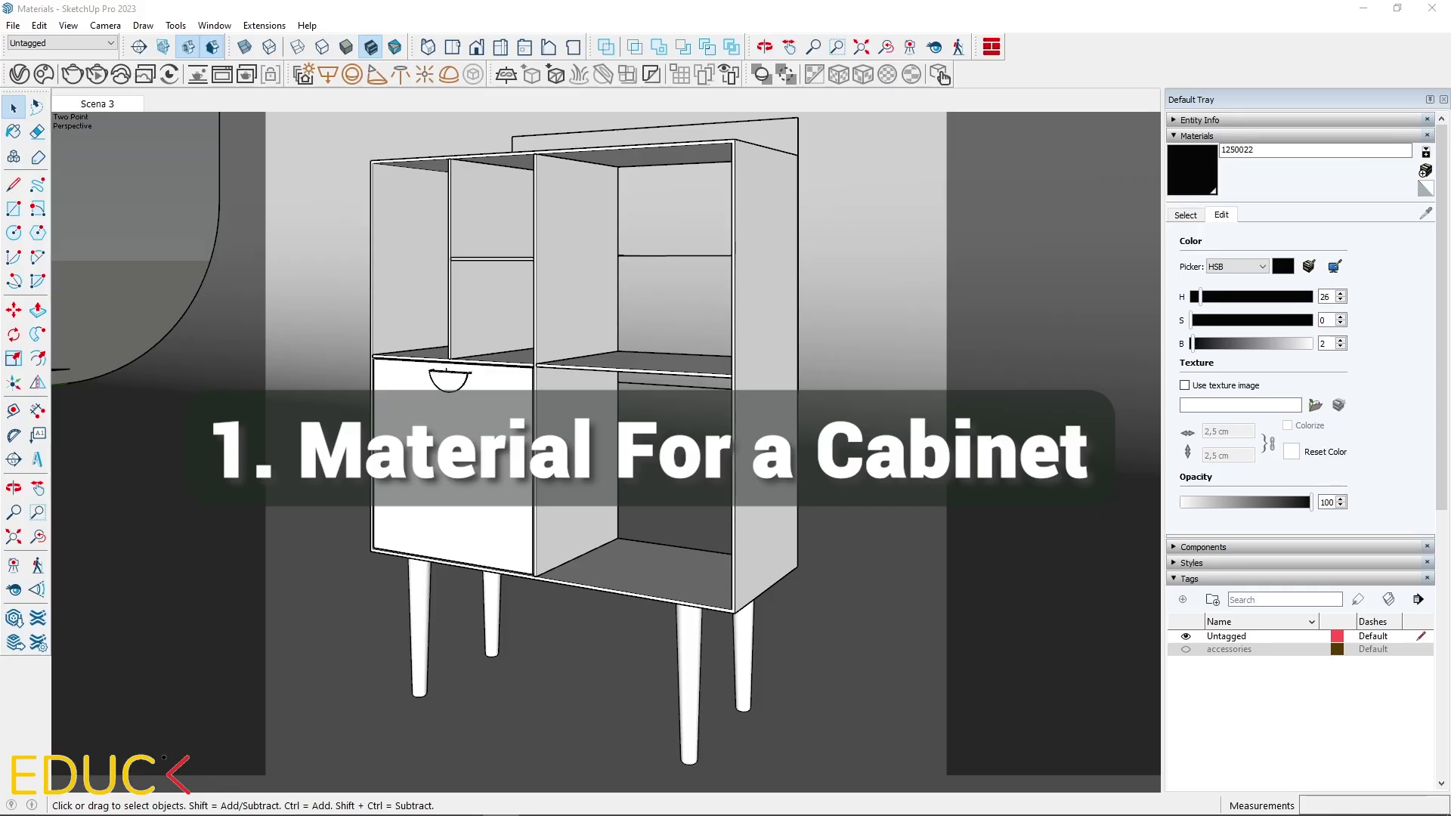
Set the cabinet material's diffuse colour to dark green RGB 34, 42, 36.
{"action": "left_click", "coordinate": [16, 75]}
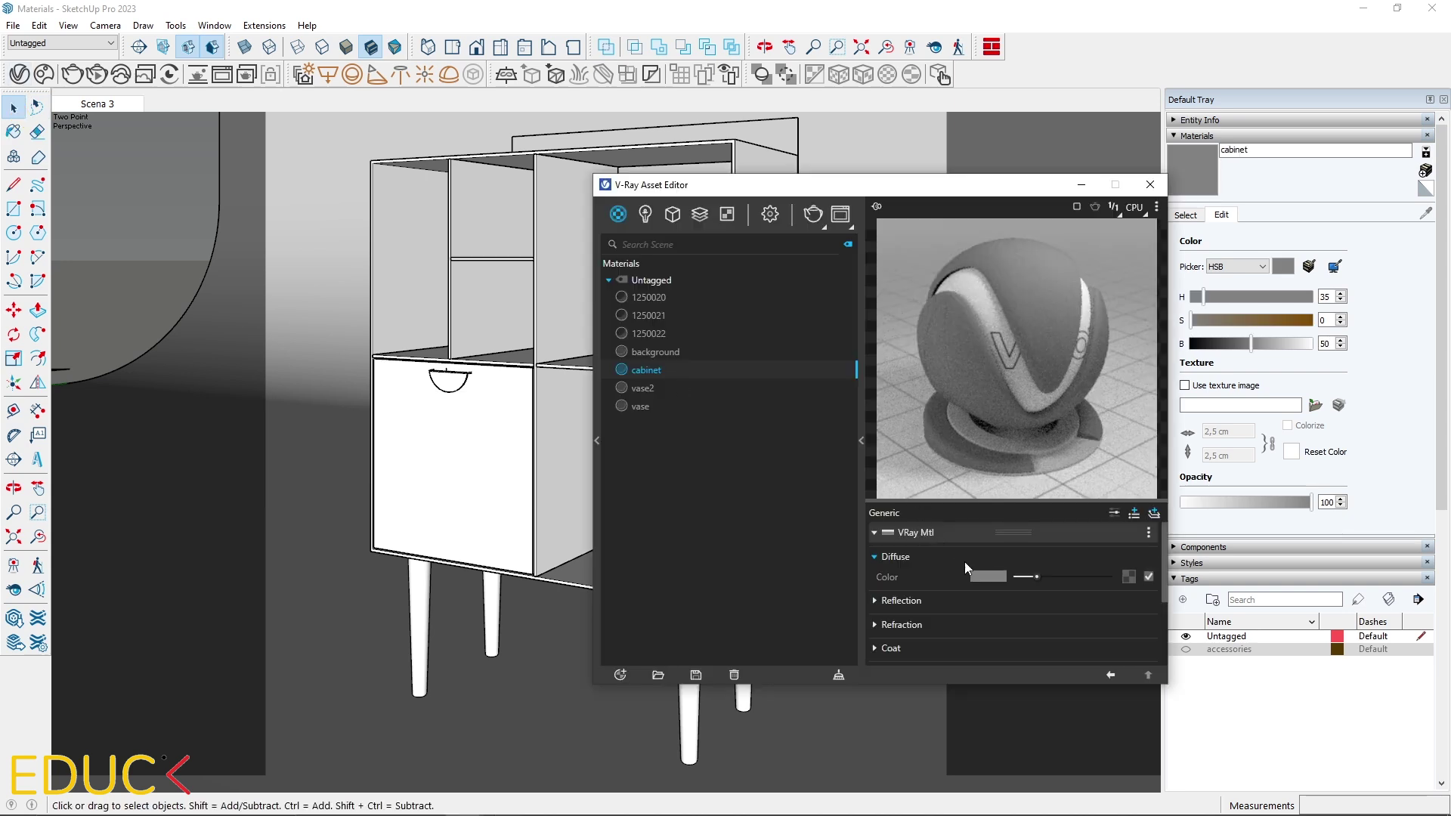
{"action": "left_click", "coordinate": [985, 576]}
{"action": "double_click", "coordinate": [748, 353]}
{"action": "type", "text": "34"}
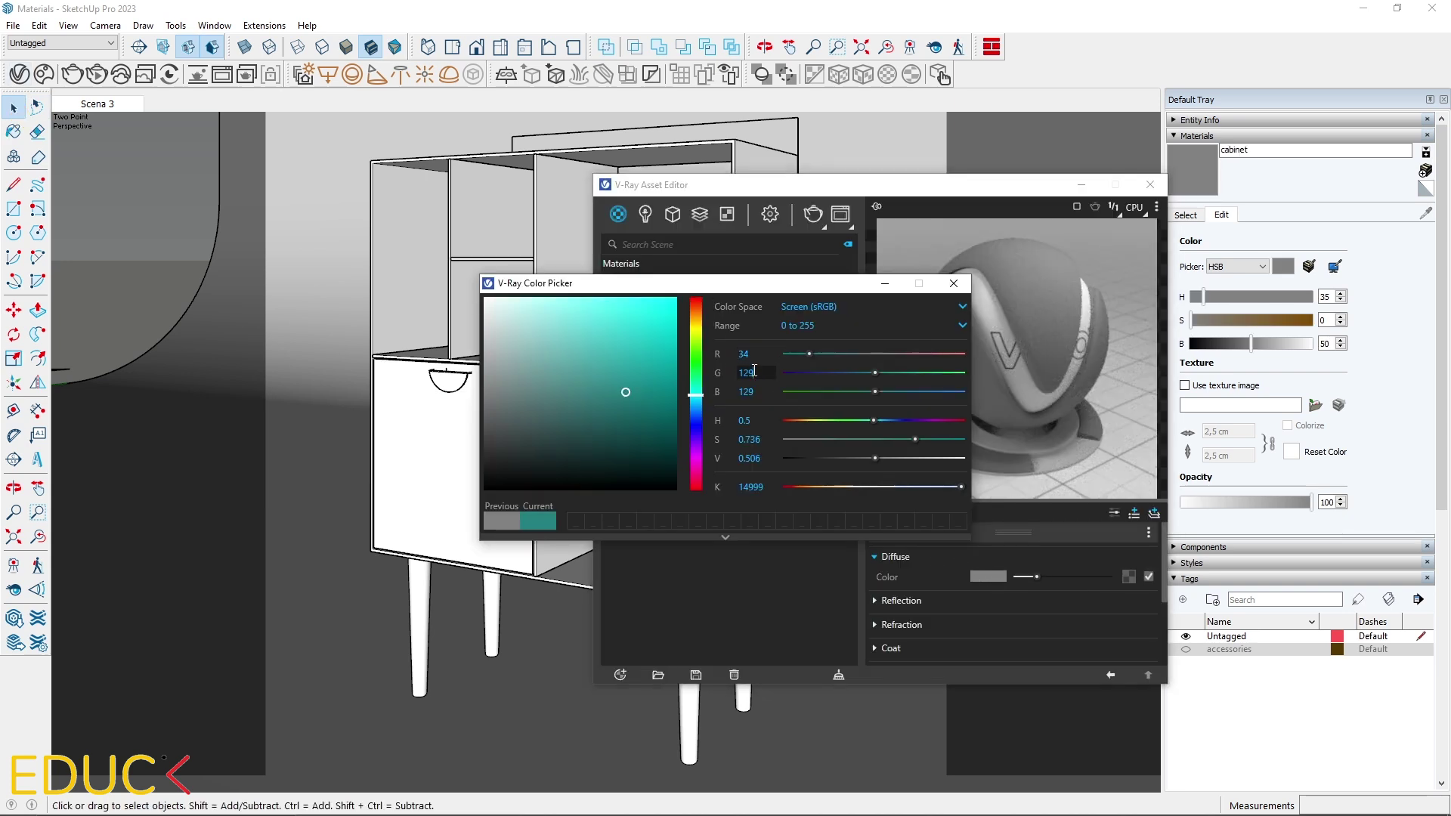
{"action": "key", "text": "Tab"}
{"action": "type", "text": "42"}
{"action": "key", "text": "Tab"}
{"action": "type", "text": "36"}
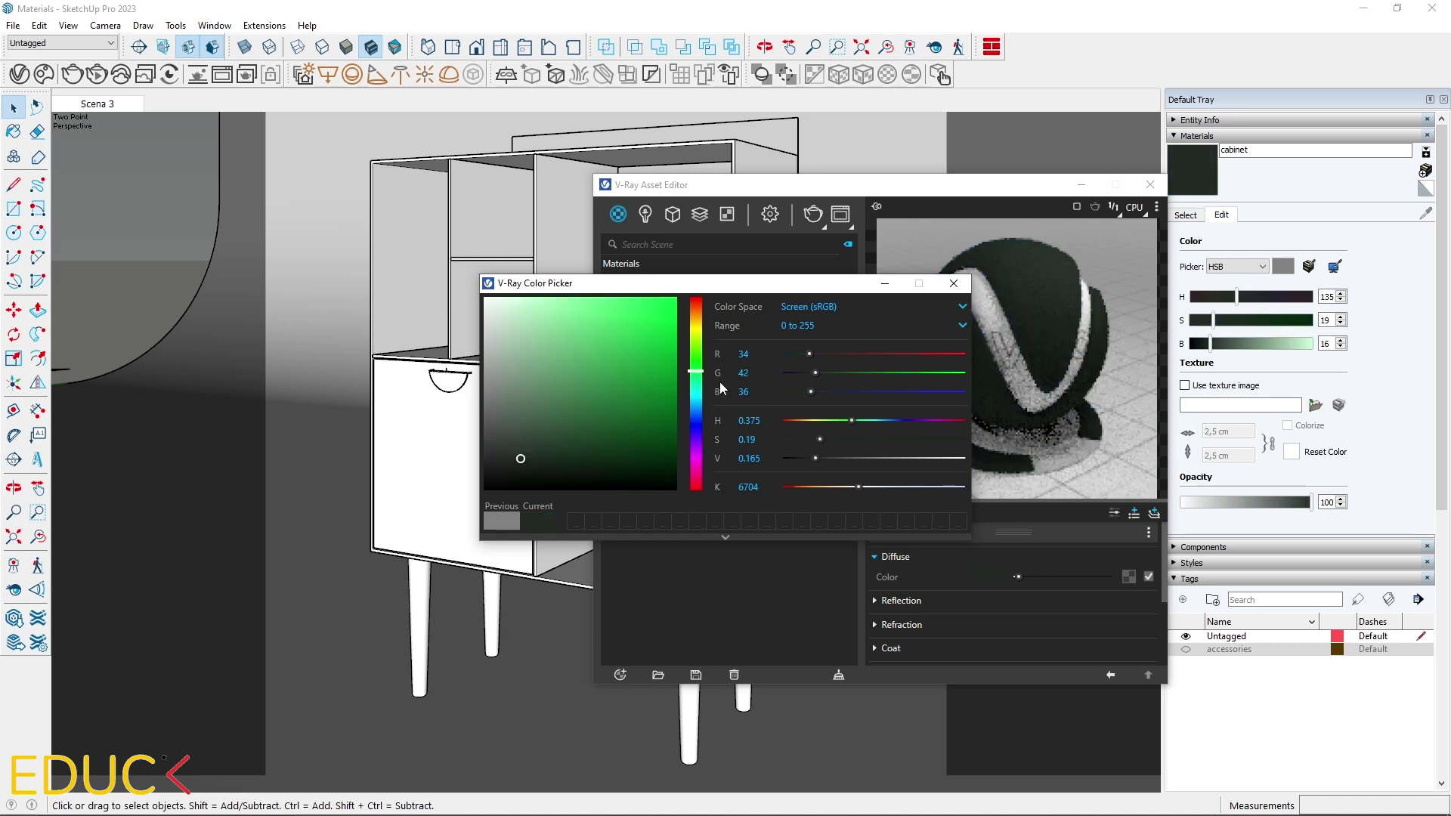
{"action": "key", "text": "Return"}
Raise the cabinet material's Reflection Color to full white.
{"action": "left_click", "coordinate": [928, 601]}
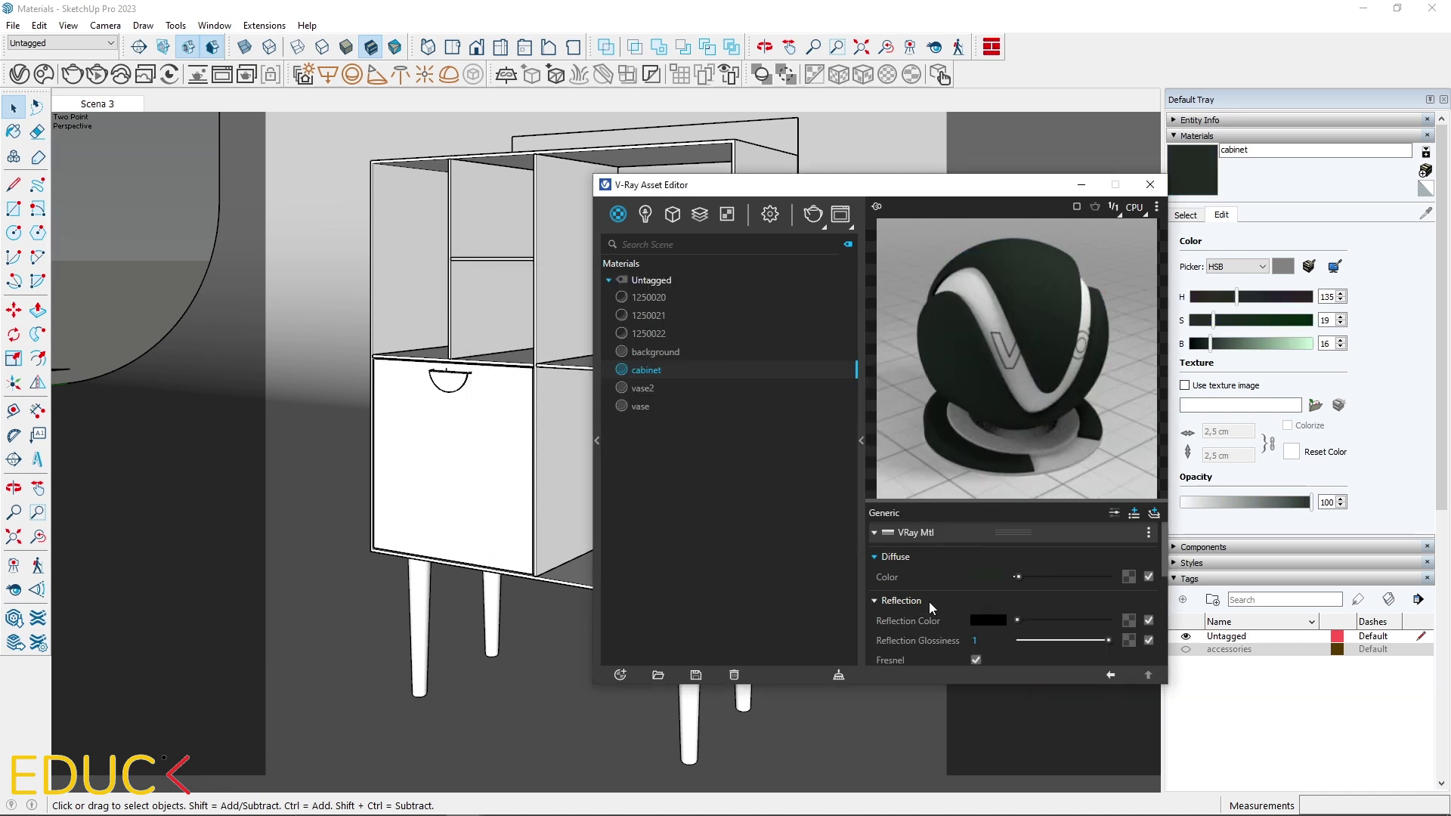
{"action": "left_click_drag", "start_coordinate": [1163, 551], "coordinate": [1169, 576]}
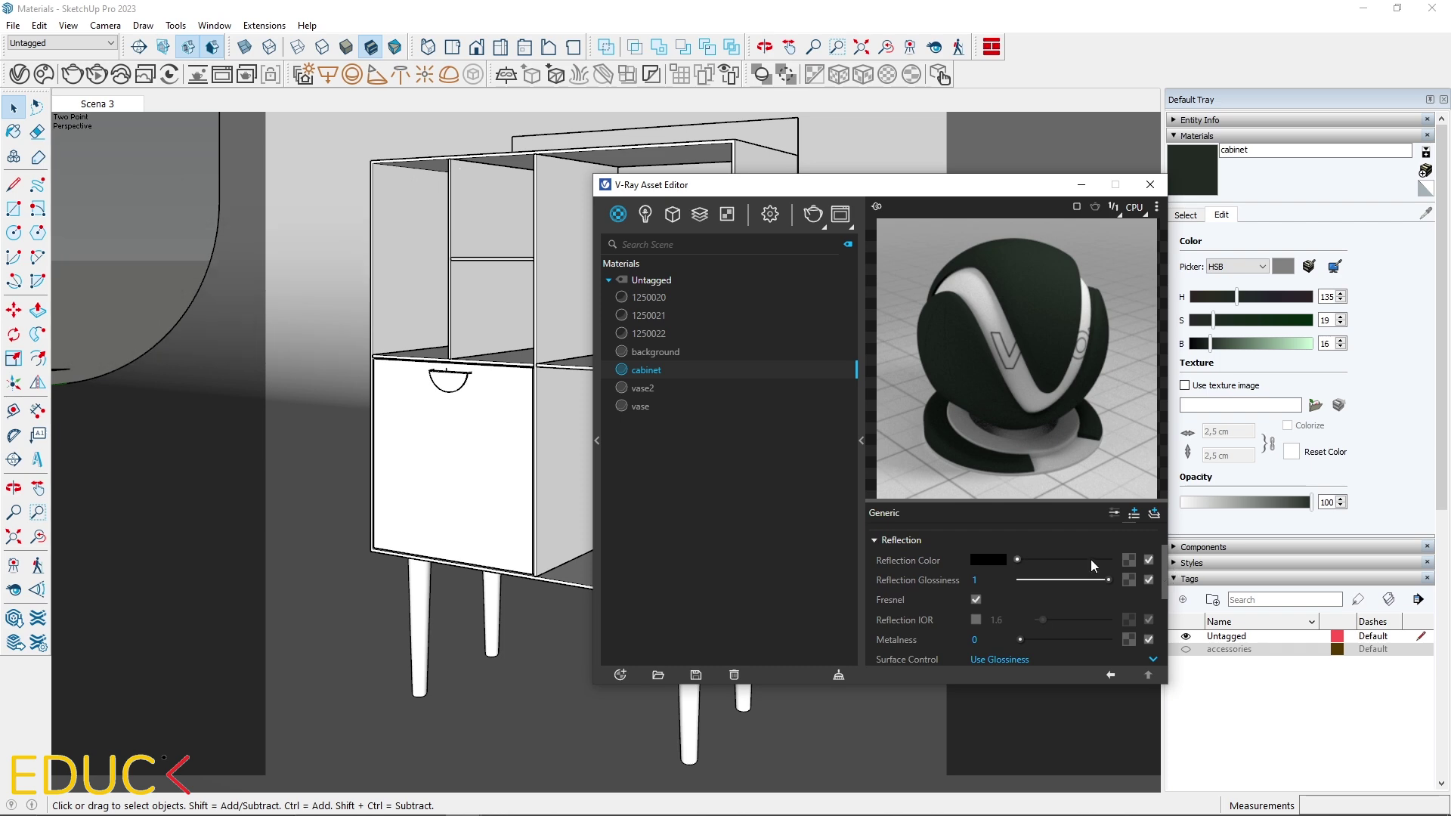
{"action": "mouse_move", "coordinate": [1090, 559]}
{"action": "left_mouse_down"}
{"action": "mouse_move", "coordinate": [1123, 562]}
{"action": "mouse_move", "coordinate": [1109, 562]}
{"action": "left_mouse_up"}
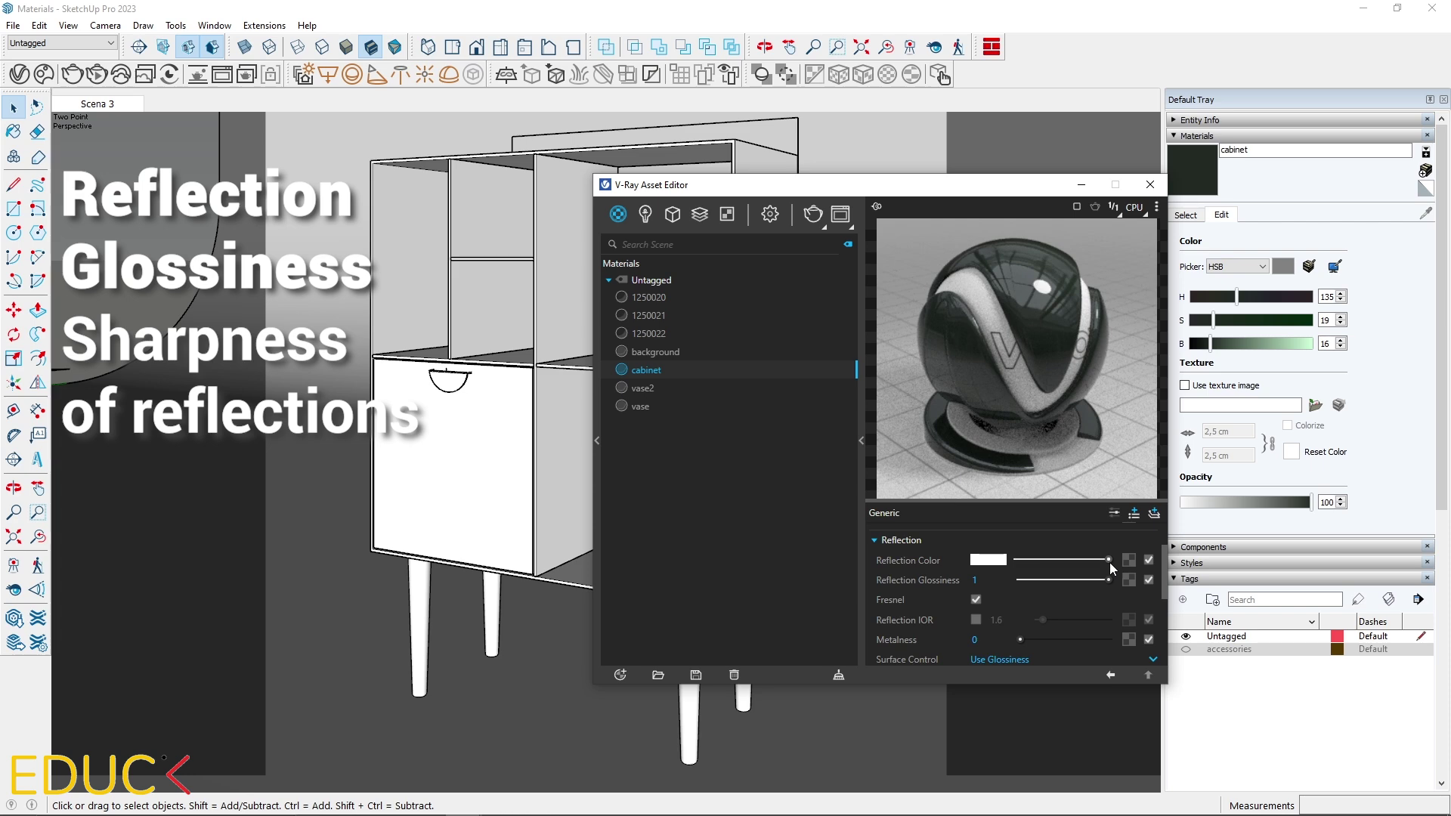
Load front_reflection.jpg as the cabinet material's reflection glossiness bitmap.
{"action": "left_click", "coordinate": [1129, 580]}
{"action": "left_click", "coordinate": [1082, 245]}
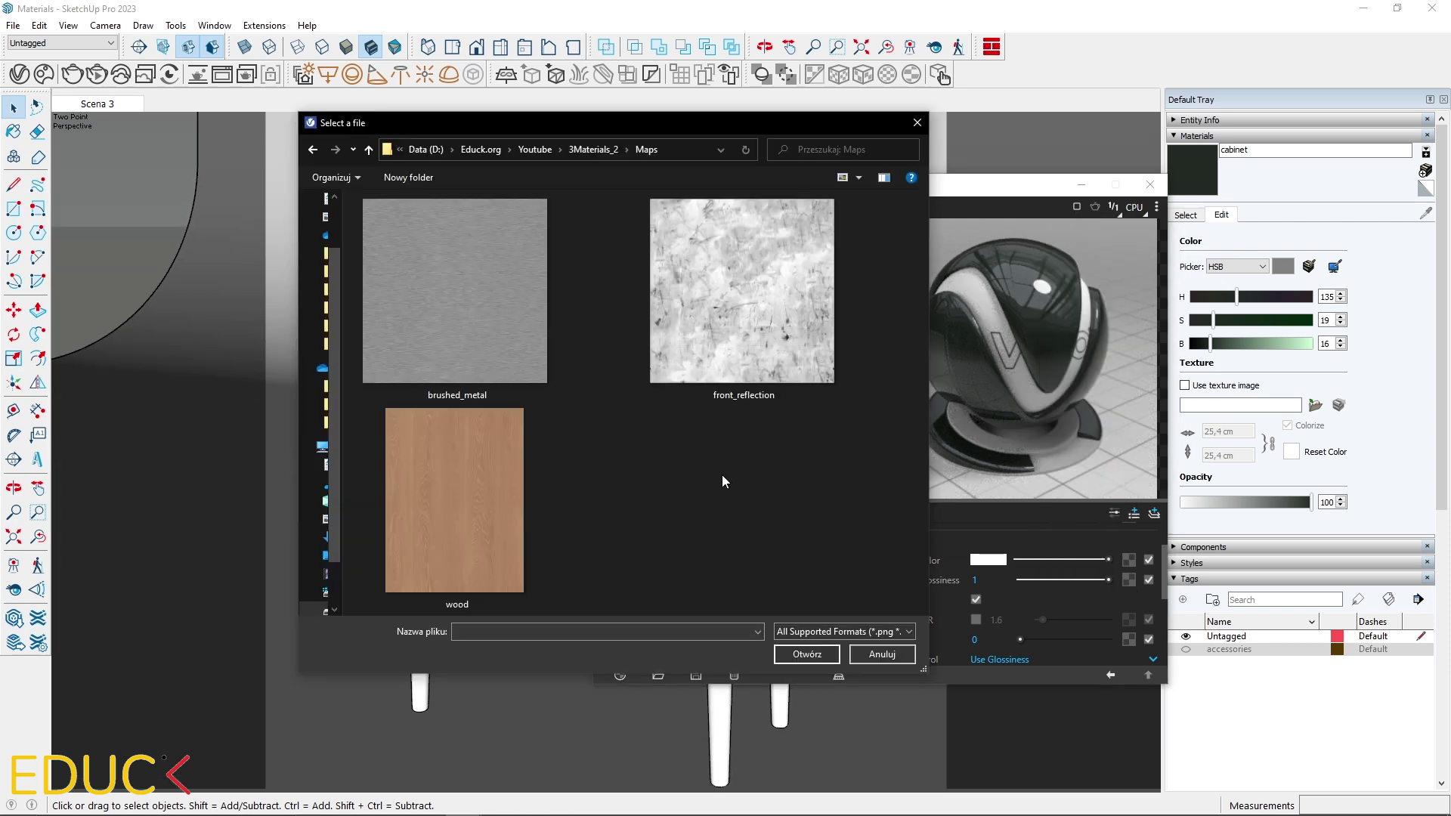
{"action": "double_click", "coordinate": [765, 374]}
{"action": "left_click", "coordinate": [1150, 184]}
Paint the cabinet panels, door, partition and shelves with the cabinet material.
{"action": "key", "text": "b"}
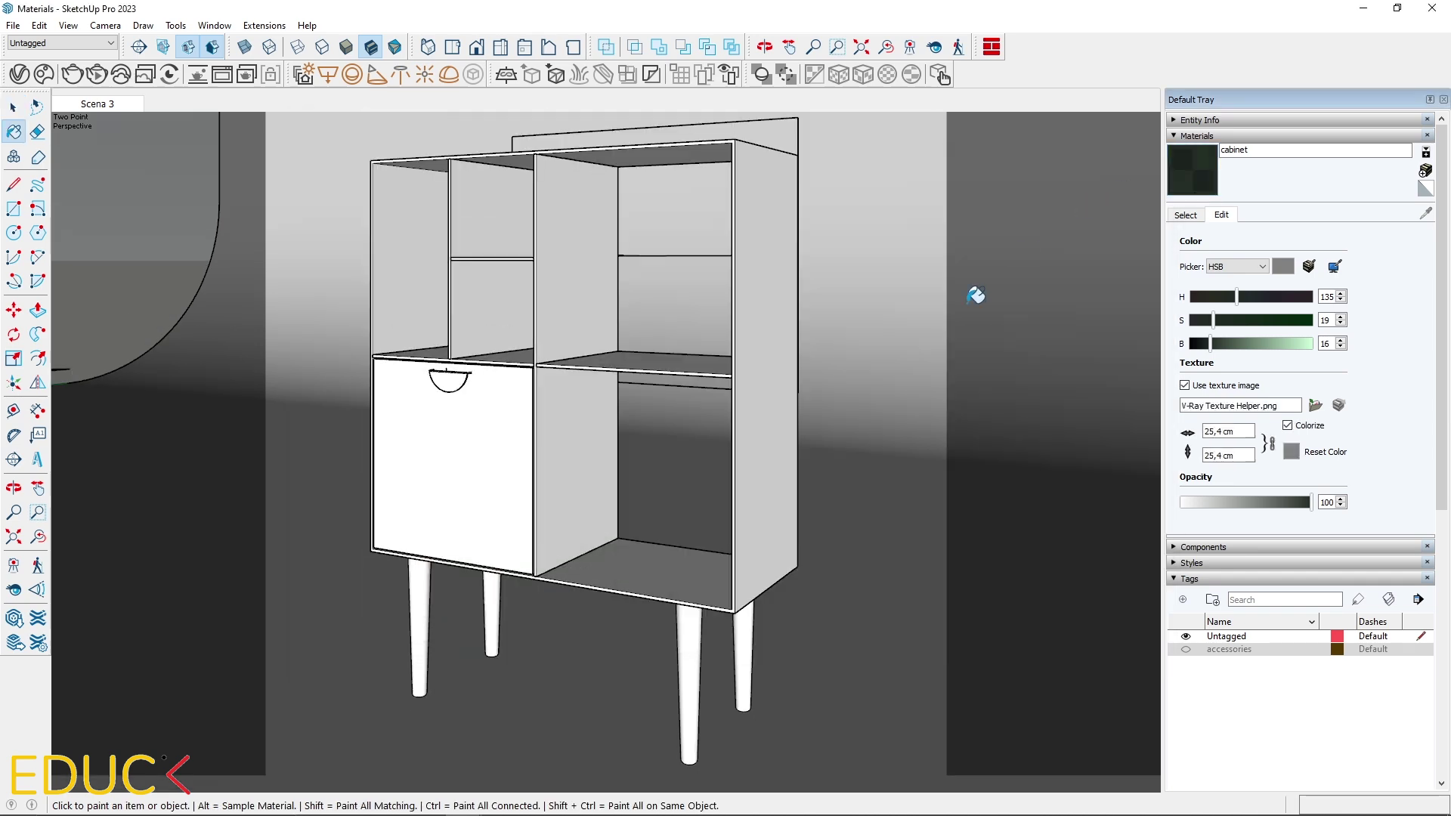
{"action": "left_click", "coordinate": [694, 374]}
{"action": "left_click", "coordinate": [693, 374]}
{"action": "left_click", "coordinate": [529, 411]}
{"action": "left_click", "coordinate": [565, 309]}
{"action": "left_click", "coordinate": [500, 287]}
{"action": "left_click", "coordinate": [492, 248]}
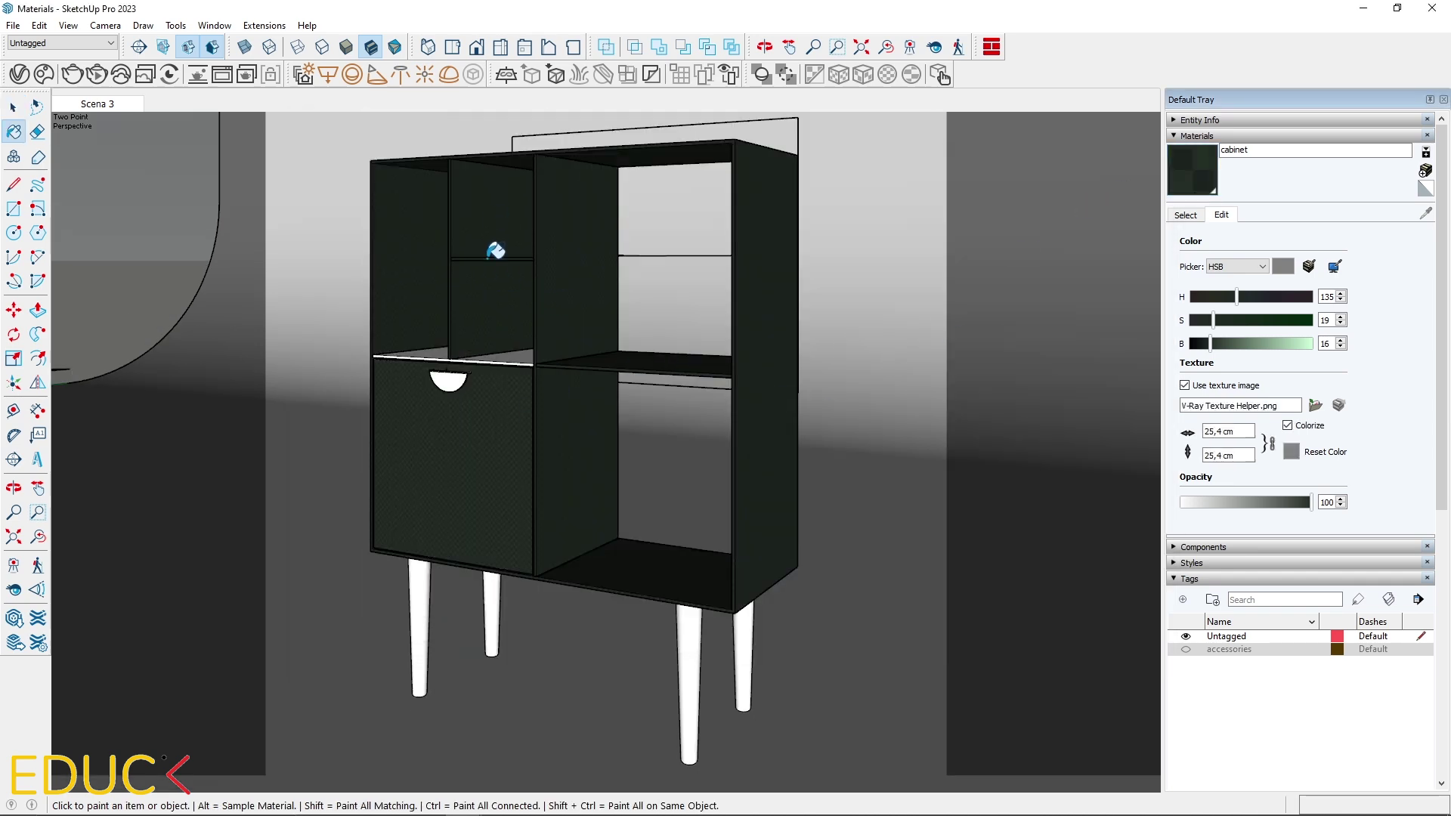
{"action": "left_click", "coordinate": [517, 353]}
Set Binding Texture Mode to Custom using front_reflection.jpg as the binding texture.
{"action": "scroll", "coordinate": [532, 362], "scroll_direction": "up", "scroll_amount": 5}
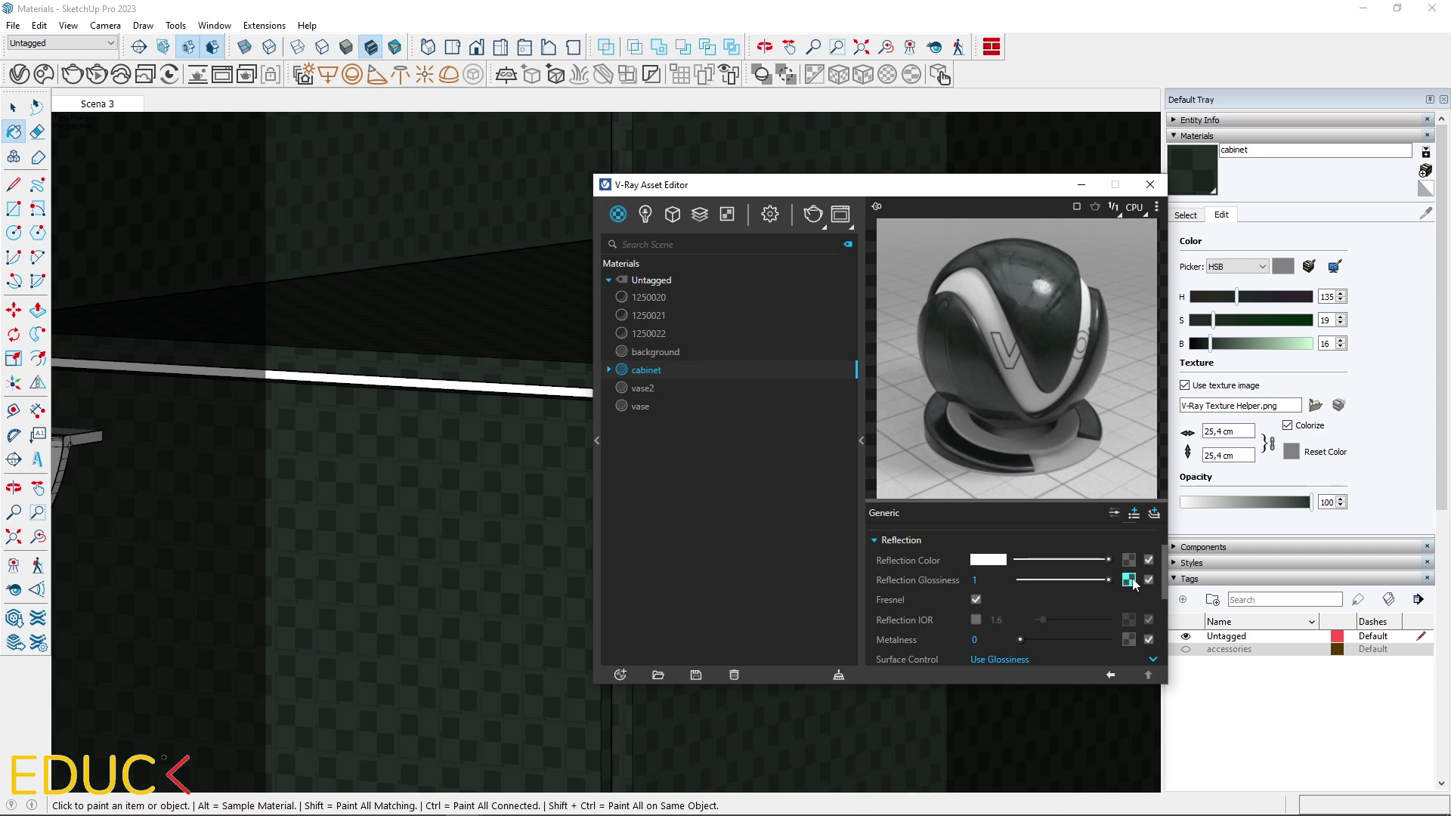
{"action": "left_click", "coordinate": [1128, 580]}
{"action": "left_click", "coordinate": [1104, 488]}
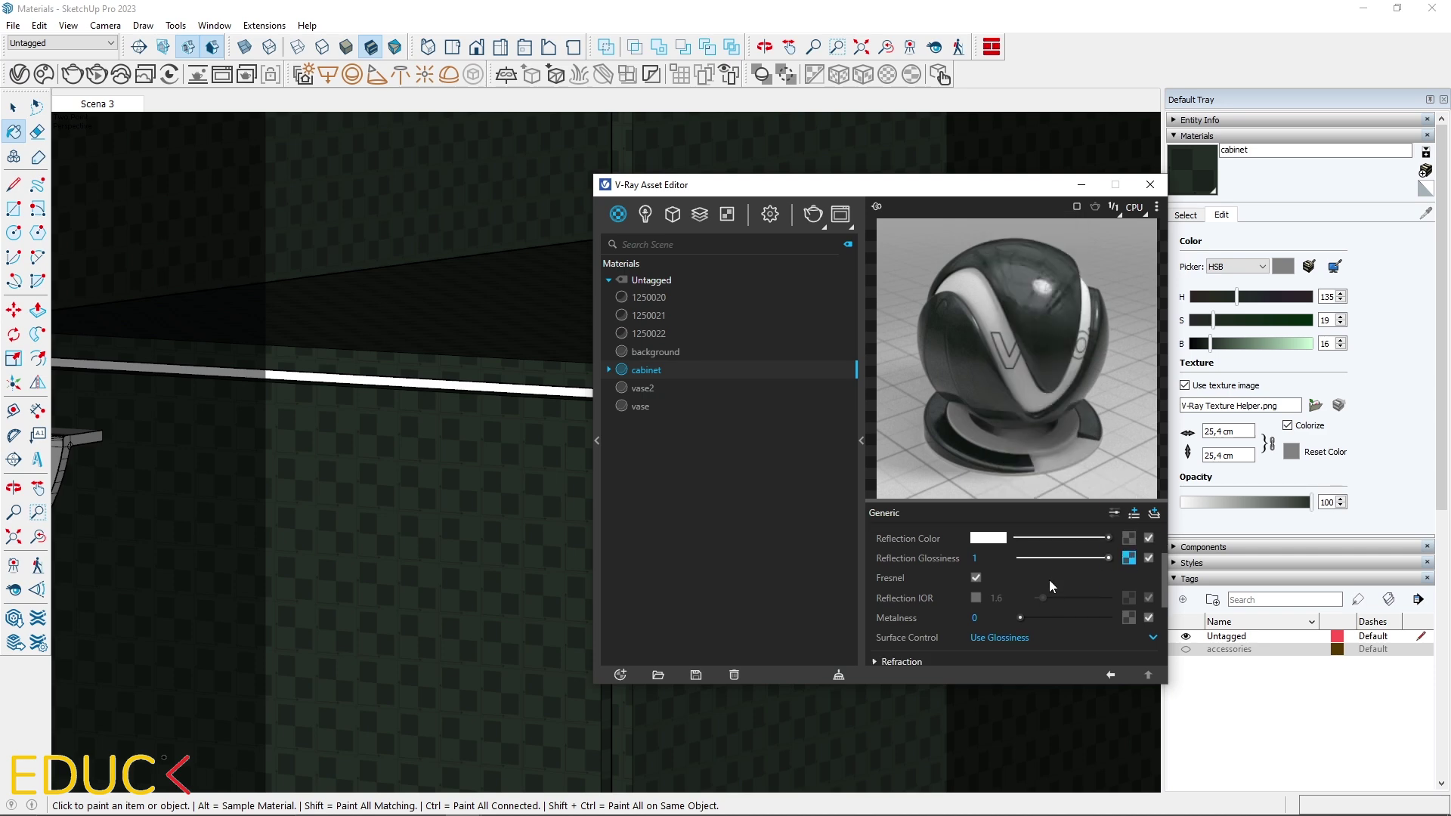
{"action": "scroll", "coordinate": [1049, 579], "scroll_direction": "down", "scroll_amount": 10}
{"action": "left_click", "coordinate": [904, 626]}
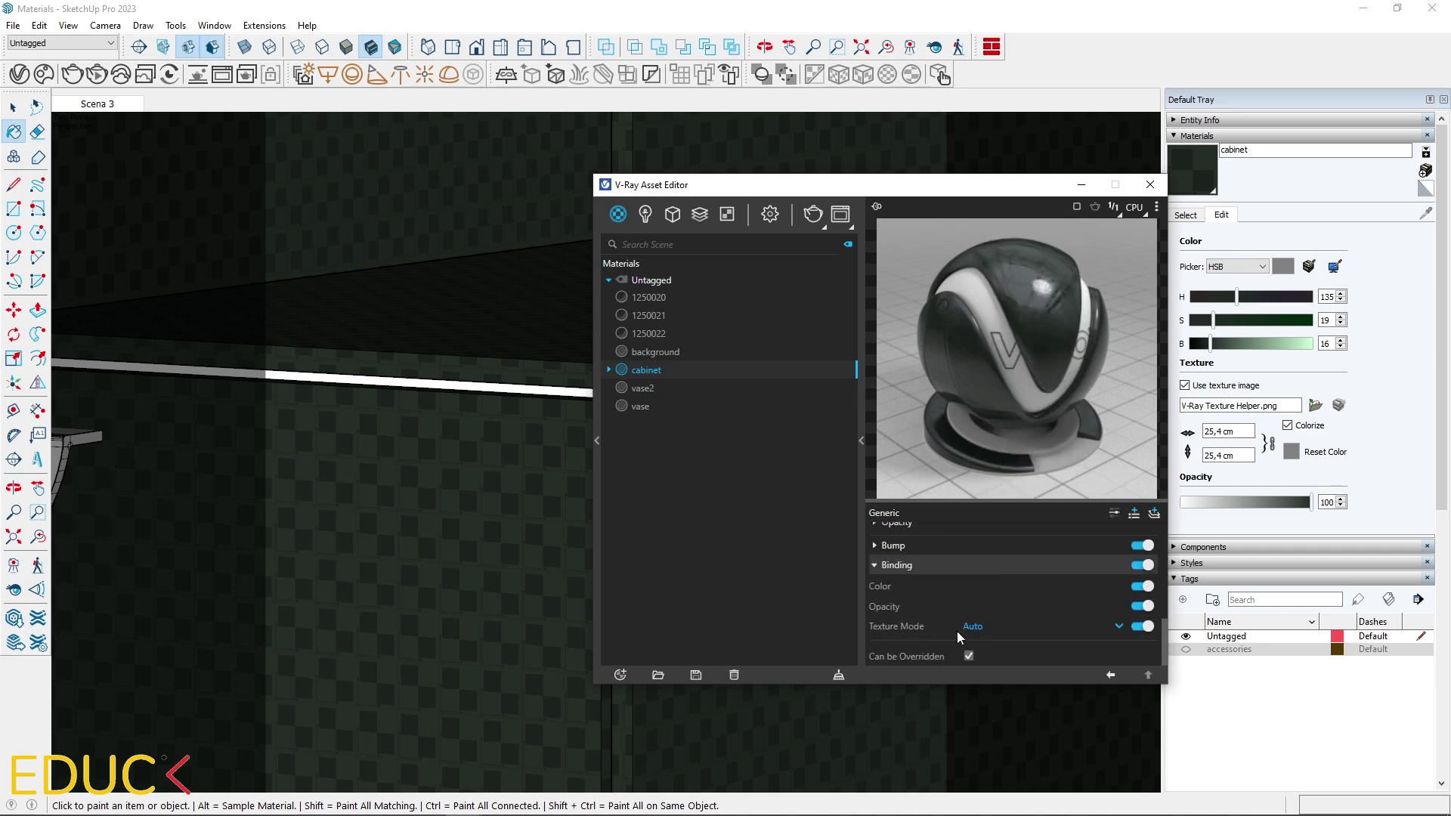
{"action": "left_click", "coordinate": [976, 628]}
{"action": "left_click", "coordinate": [980, 606]}
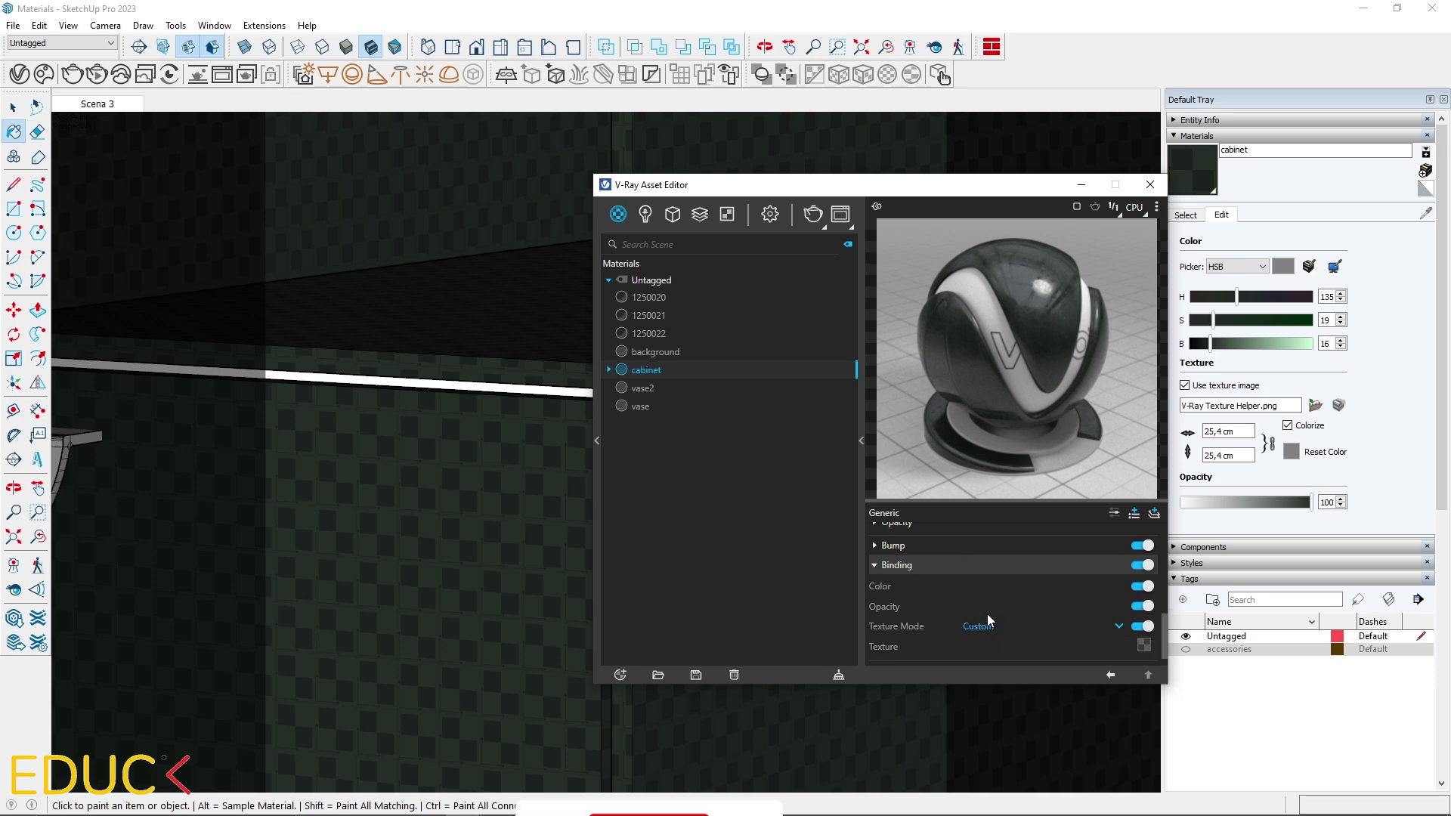
{"action": "left_click", "coordinate": [1142, 625]}
{"action": "left_click", "coordinate": [1131, 633]}
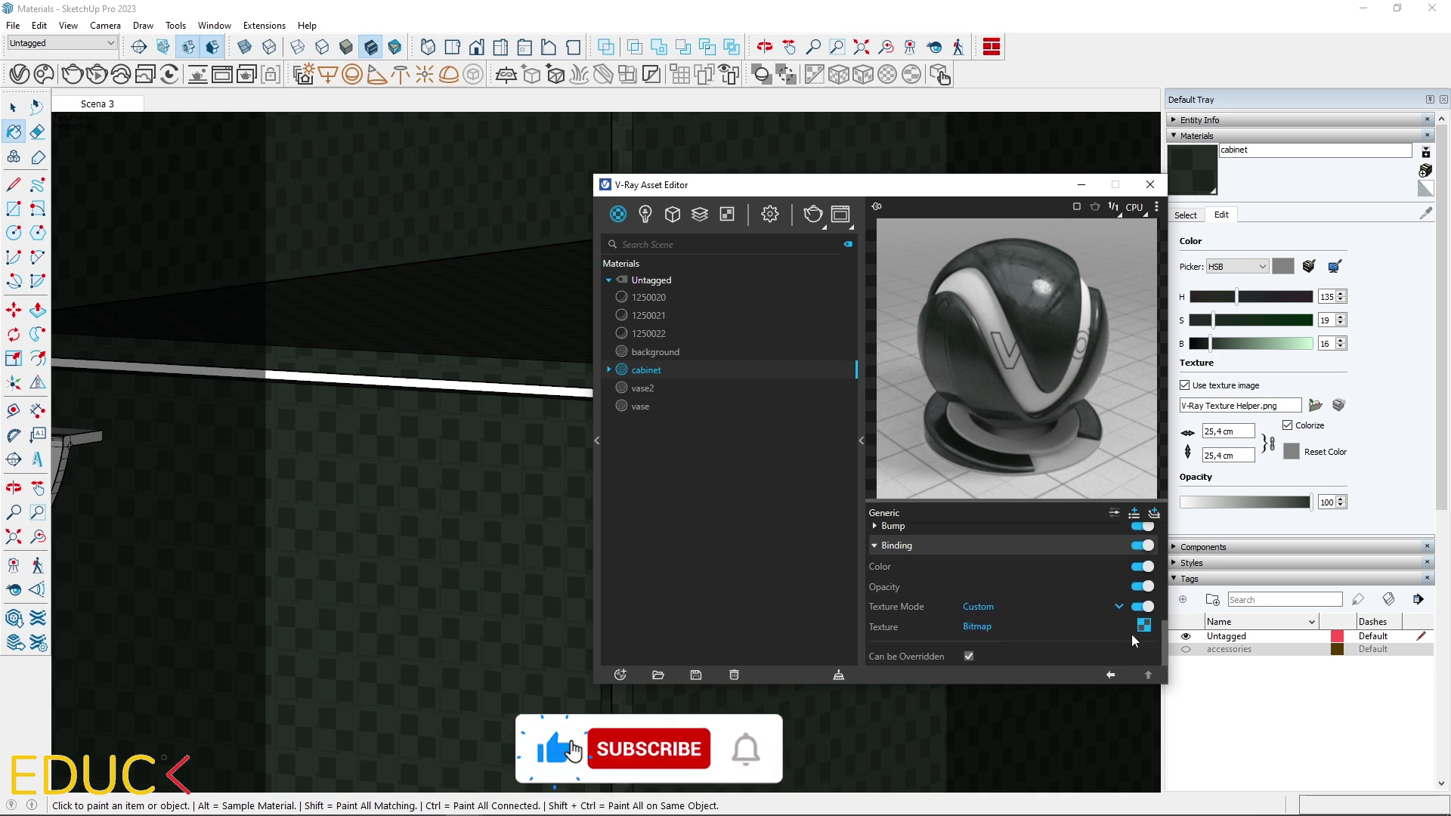
Scale the cabinet texture width to 584 cm.
{"action": "left_click", "coordinate": [1149, 184]}
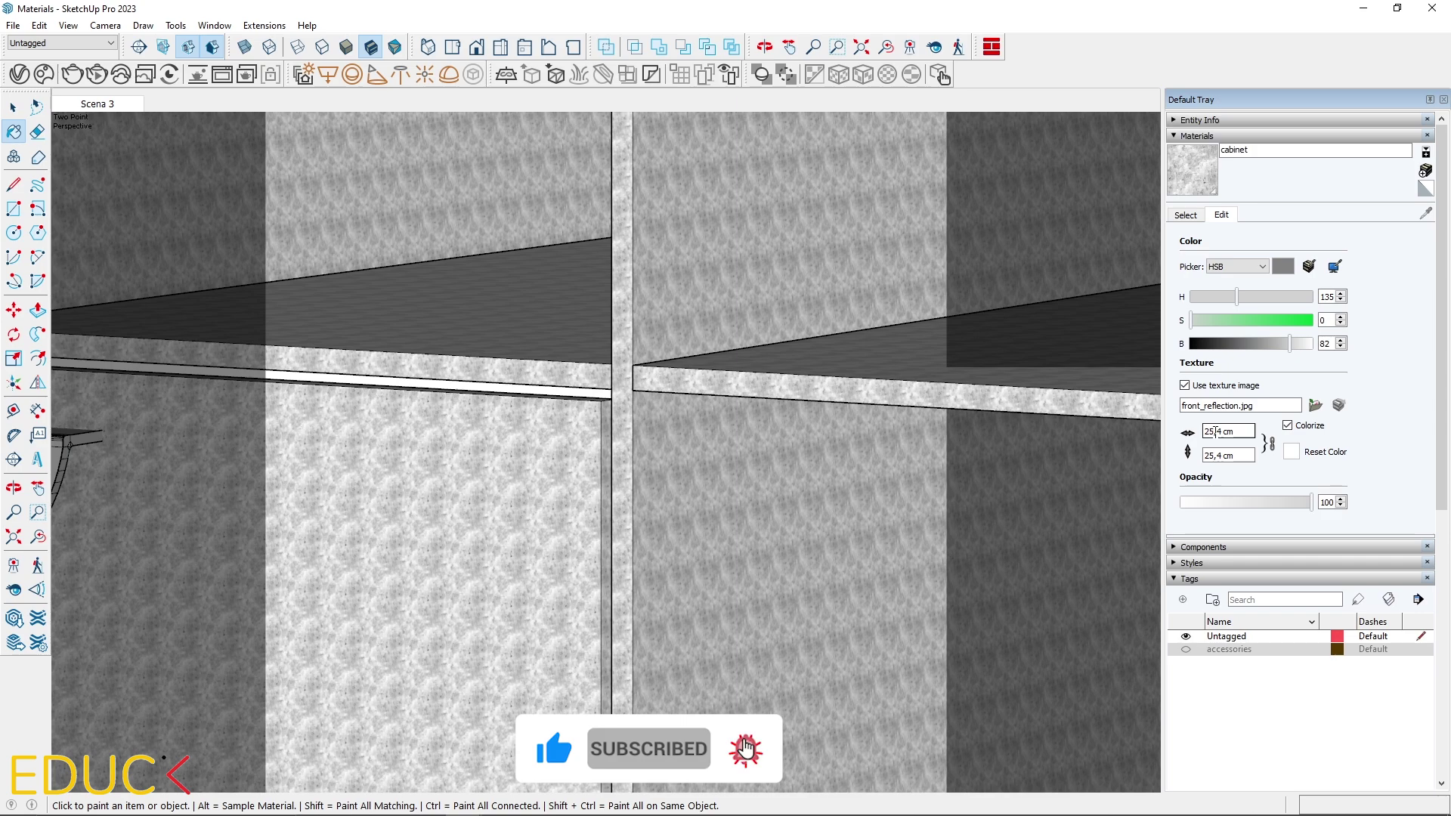
{"action": "left_click", "coordinate": [1218, 431]}
{"action": "key", "text": "BackSpace"}
{"action": "key", "text": "Return"}
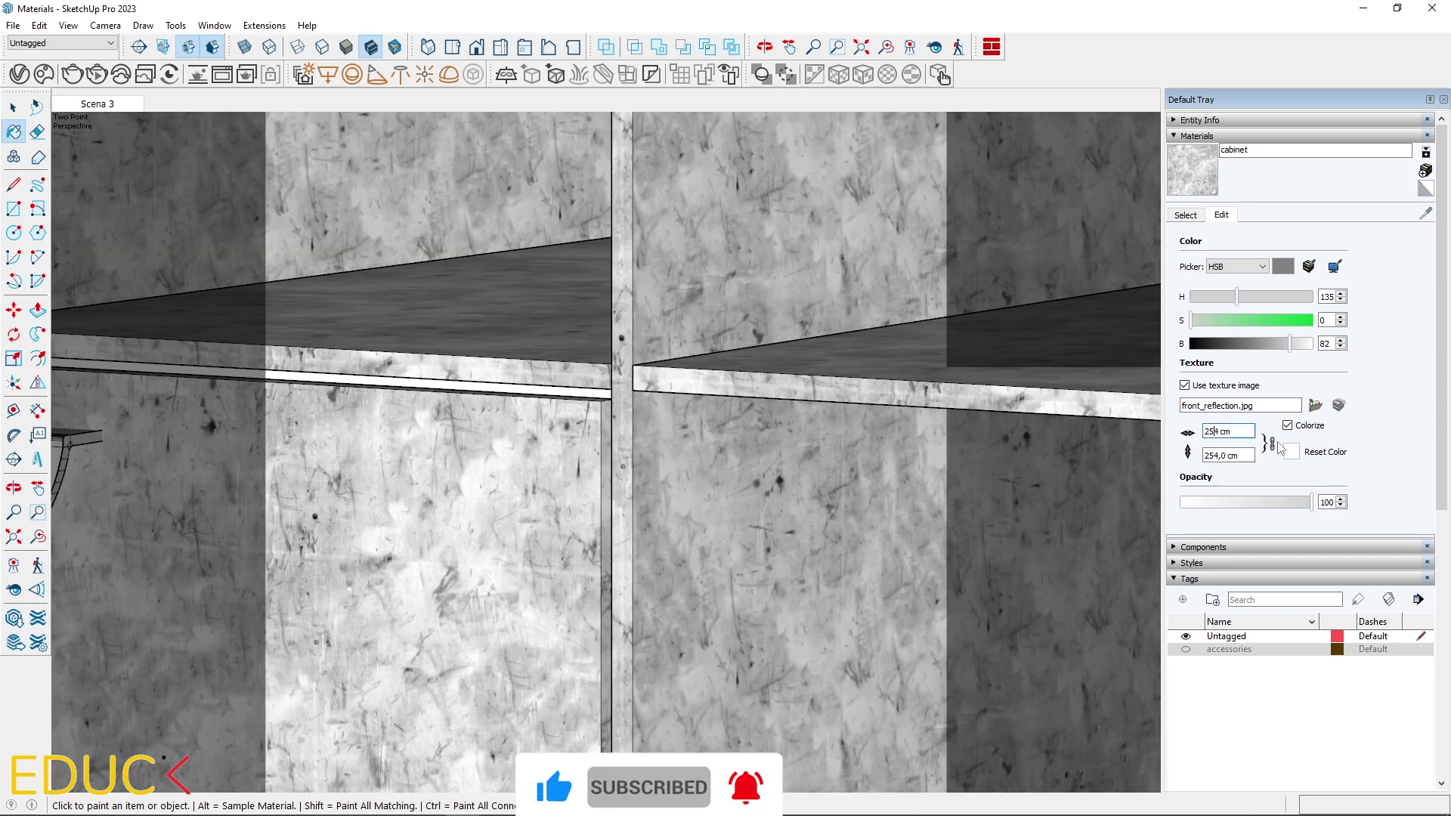
{"action": "scroll", "coordinate": [570, 527], "scroll_direction": "down", "scroll_amount": 4}
{"action": "scroll", "coordinate": [636, 390], "scroll_direction": "down", "scroll_amount": 3}
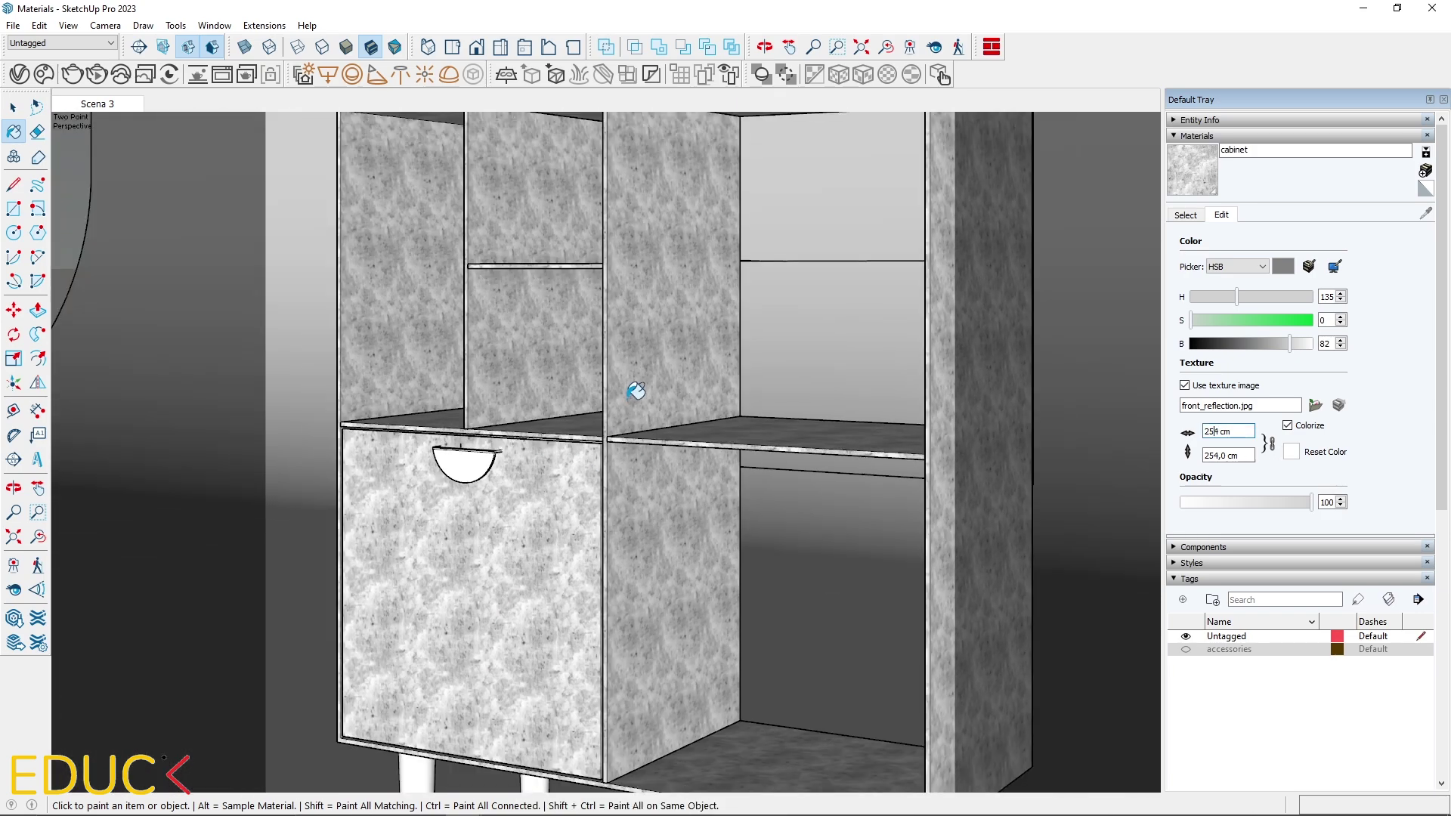
{"action": "double_click", "coordinate": [1213, 431]}
{"action": "type", "text": "584"}
{"action": "key", "text": "Return"}
{"action": "scroll", "coordinate": [971, 557], "scroll_direction": "down", "scroll_amount": 5}
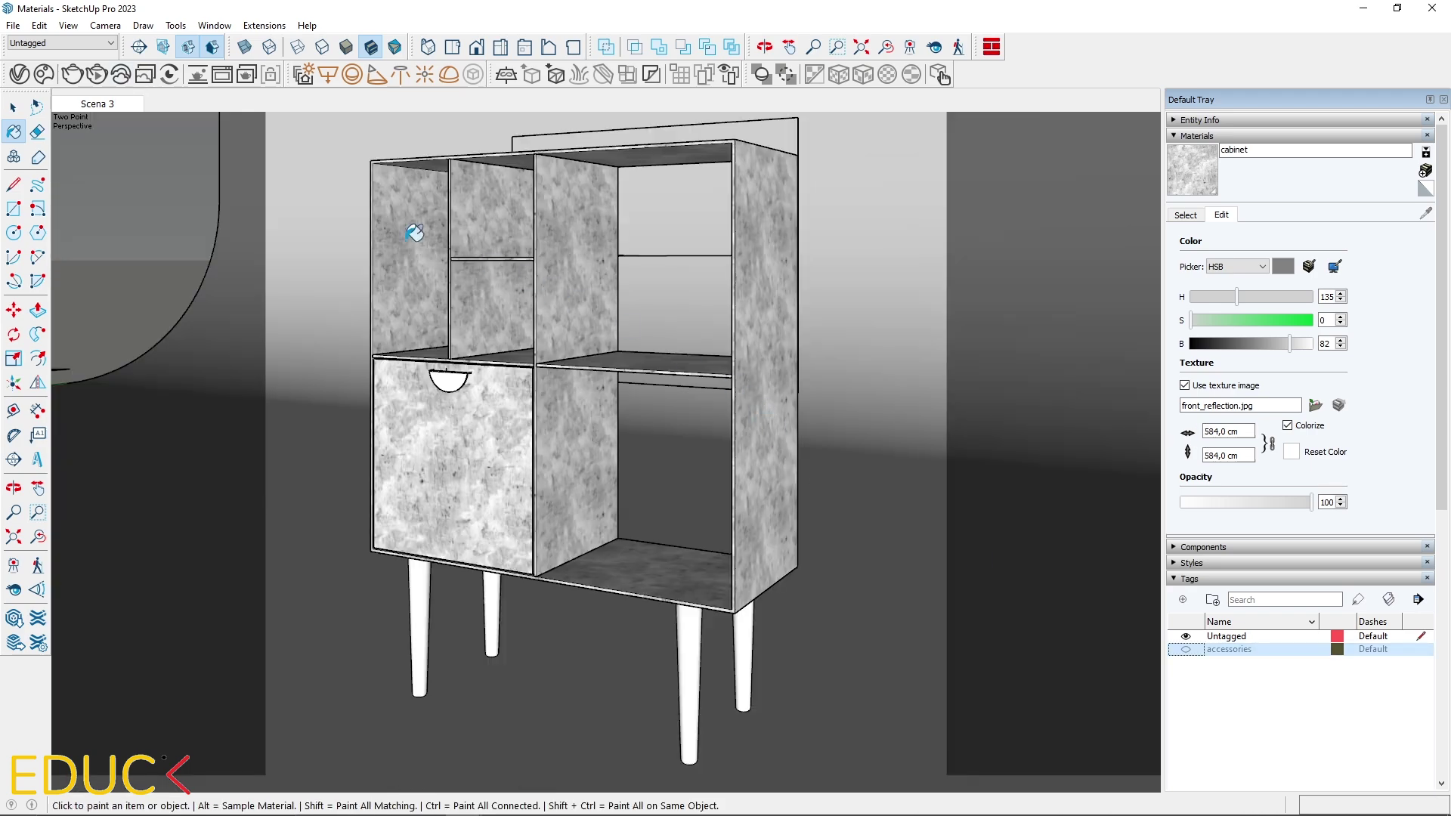
Render the glossy dark green cabinet and inspect it at 100% in the Frame Buffer.
{"action": "left_click", "coordinate": [69, 74]}
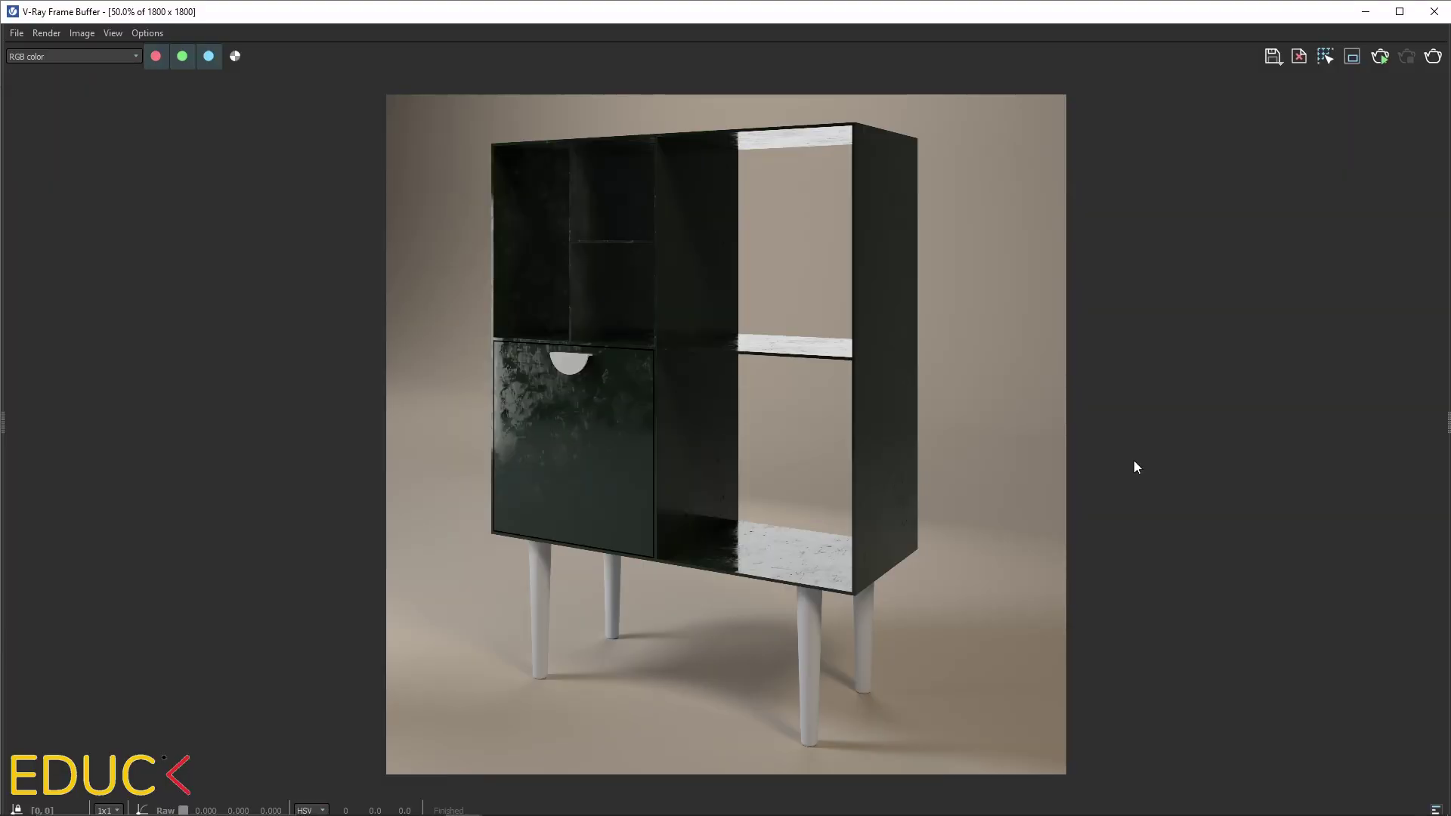
{"action": "double_click", "coordinate": [611, 400]}
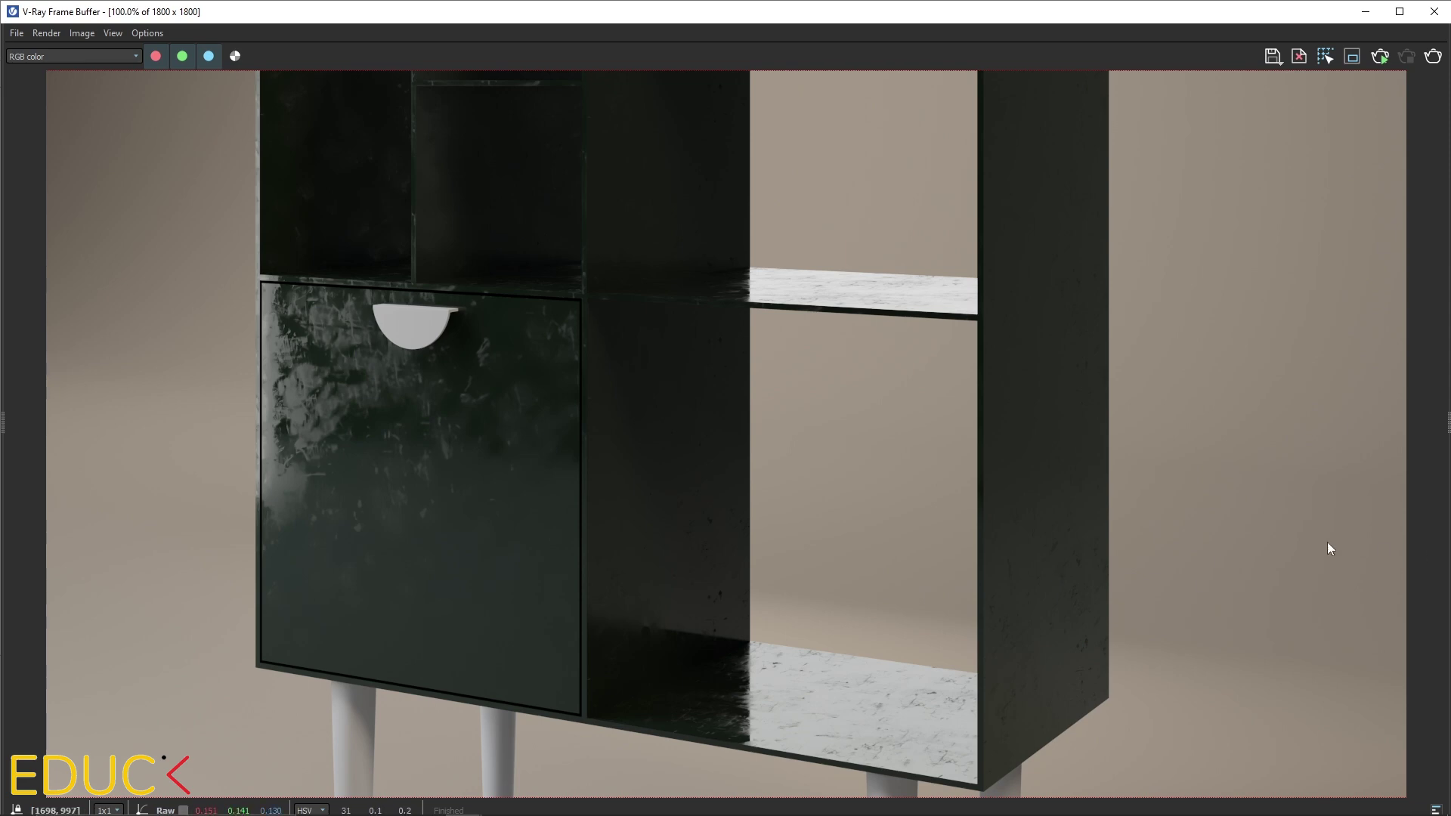
{"action": "scroll", "coordinate": [1330, 550], "scroll_direction": "down", "scroll_amount": 2}
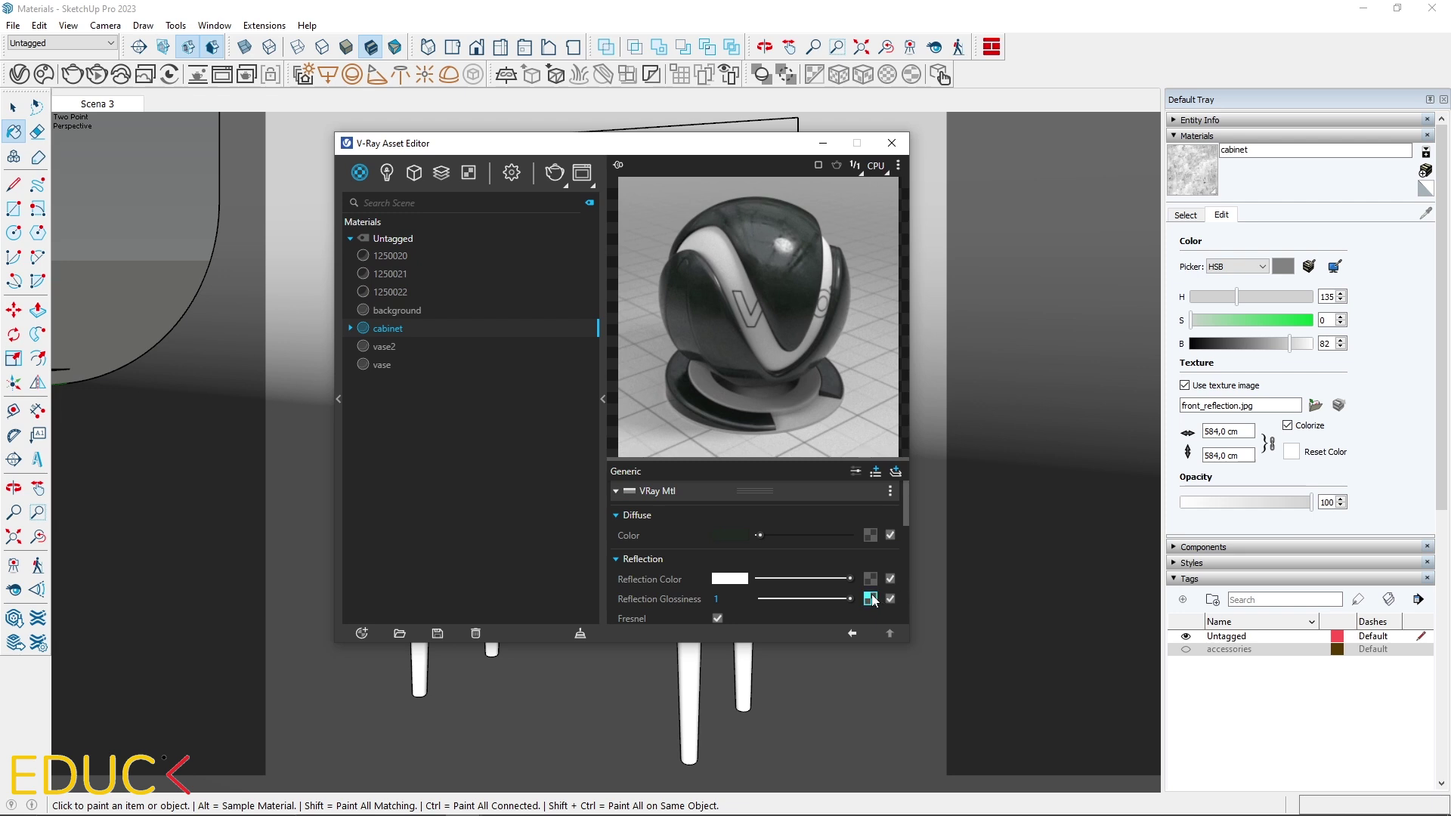
Wrap the glossiness map in Mix (Value) with grey Color Top 135 and Blend Amount 0.86.
{"action": "right_click", "coordinate": [872, 601]}
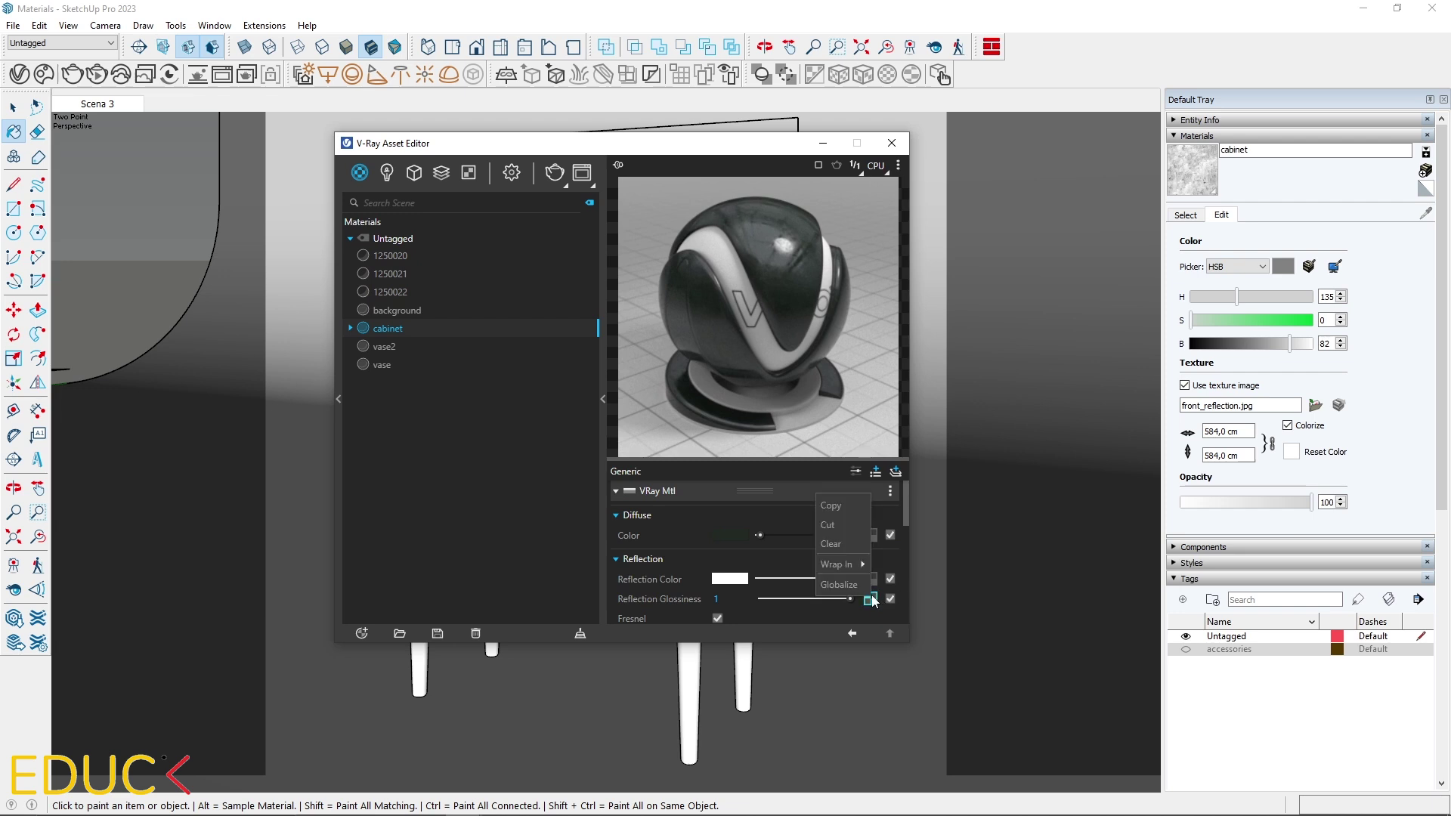
{"action": "mouse_move", "coordinate": [839, 565]}
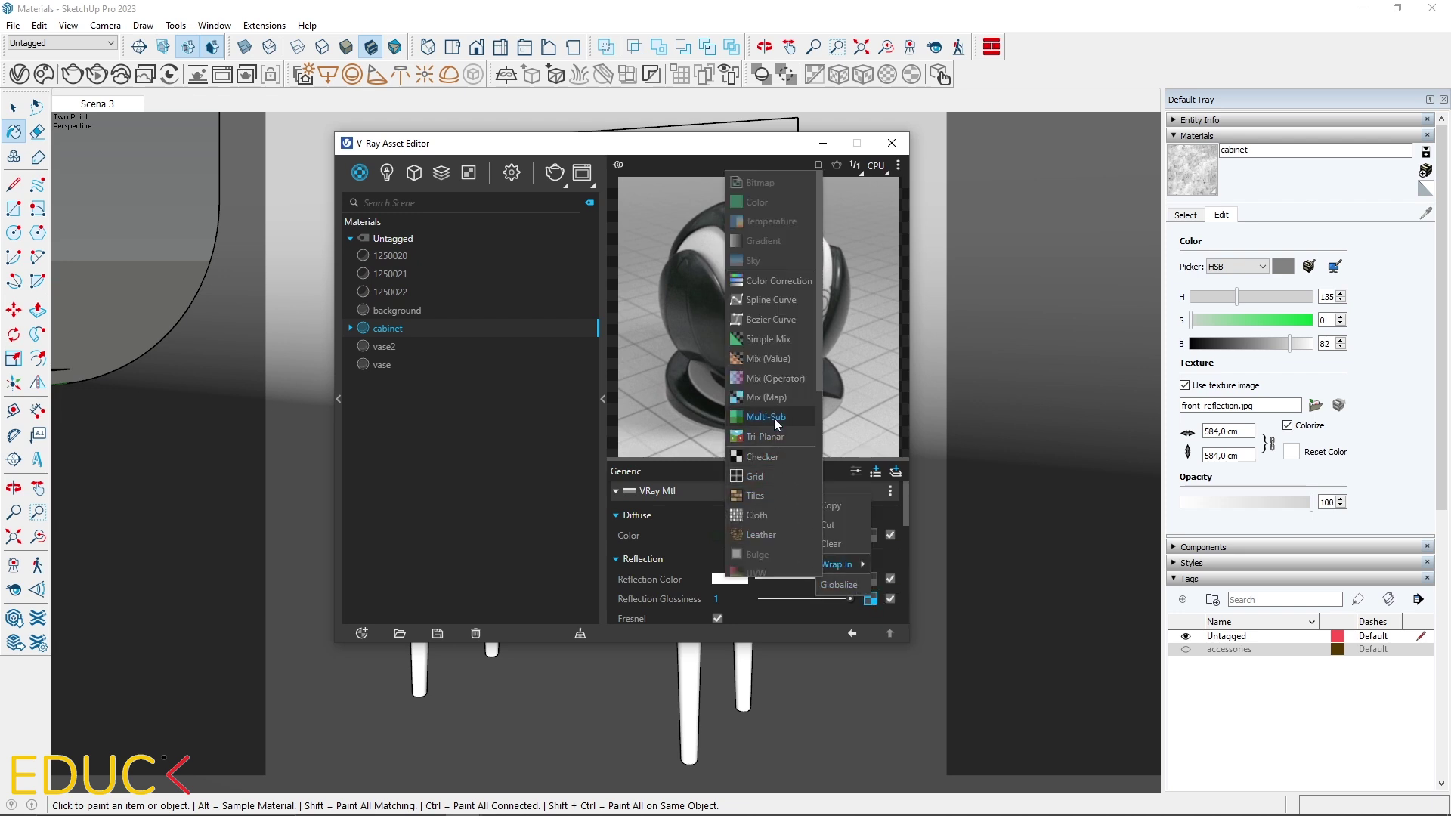
{"action": "left_click", "coordinate": [773, 358]}
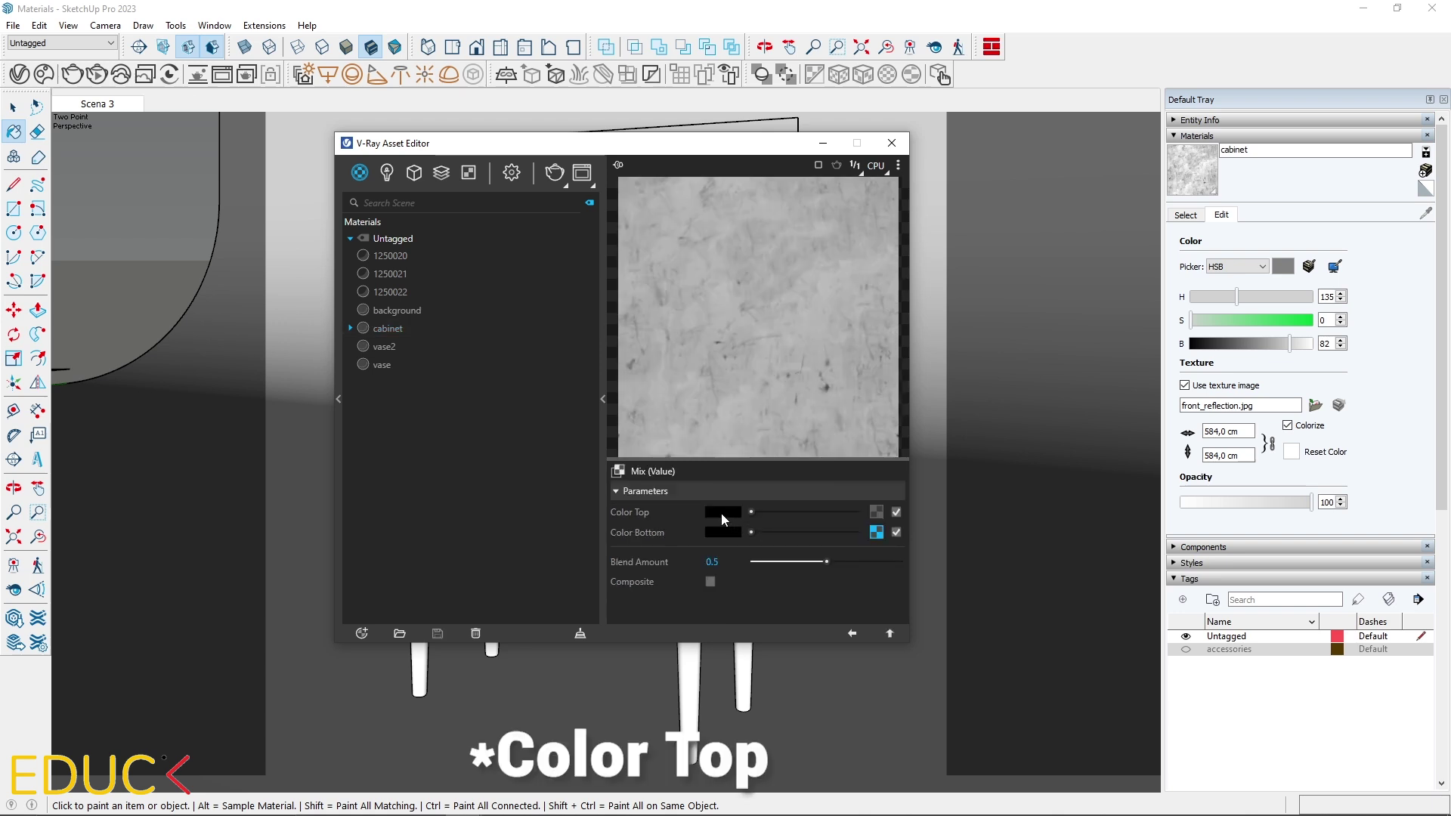
{"action": "left_click", "coordinate": [722, 513]}
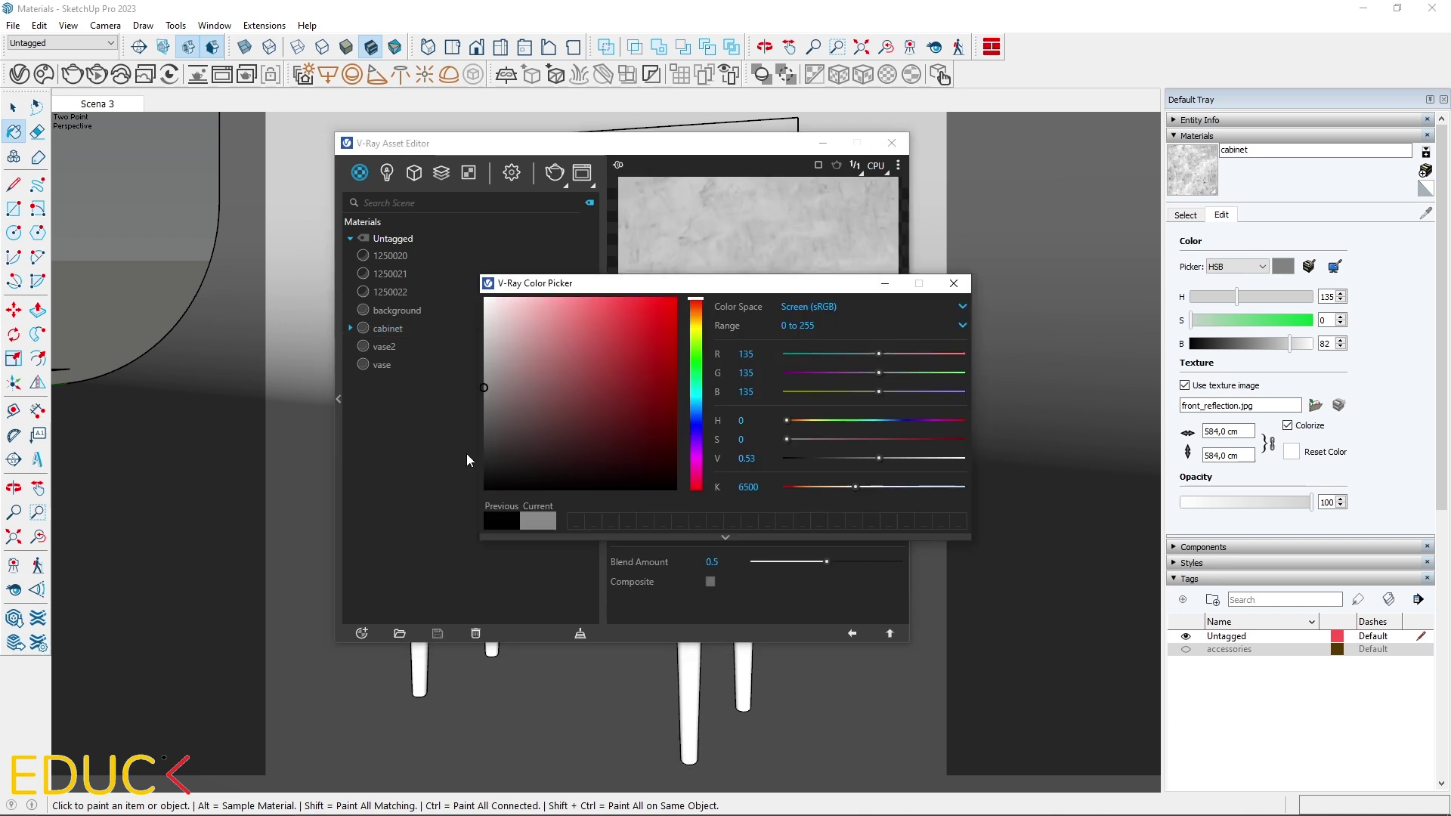
{"action": "left_click", "coordinate": [795, 587]}
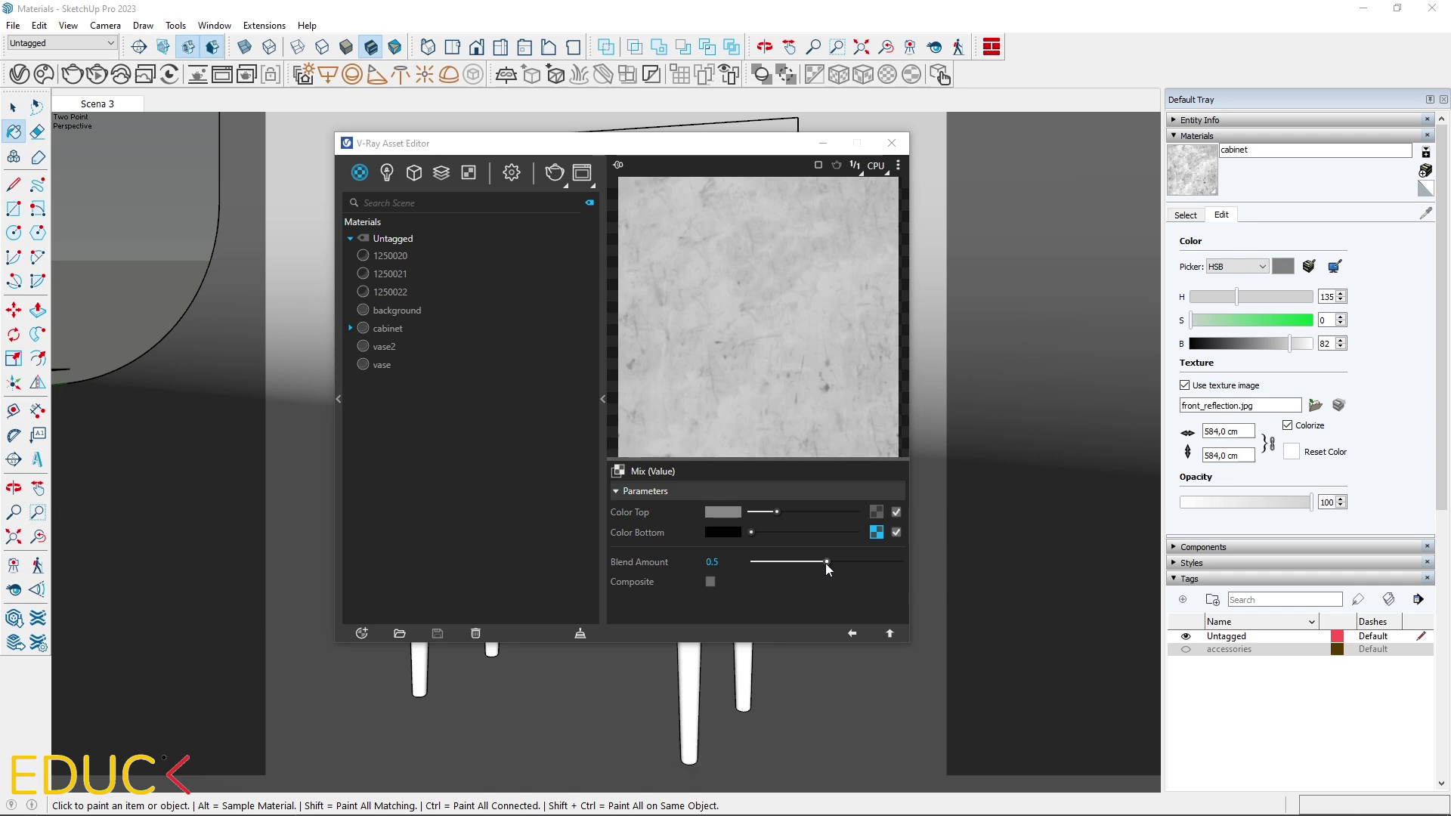
{"action": "left_click_drag", "start_coordinate": [825, 564], "coordinate": [752, 566]}
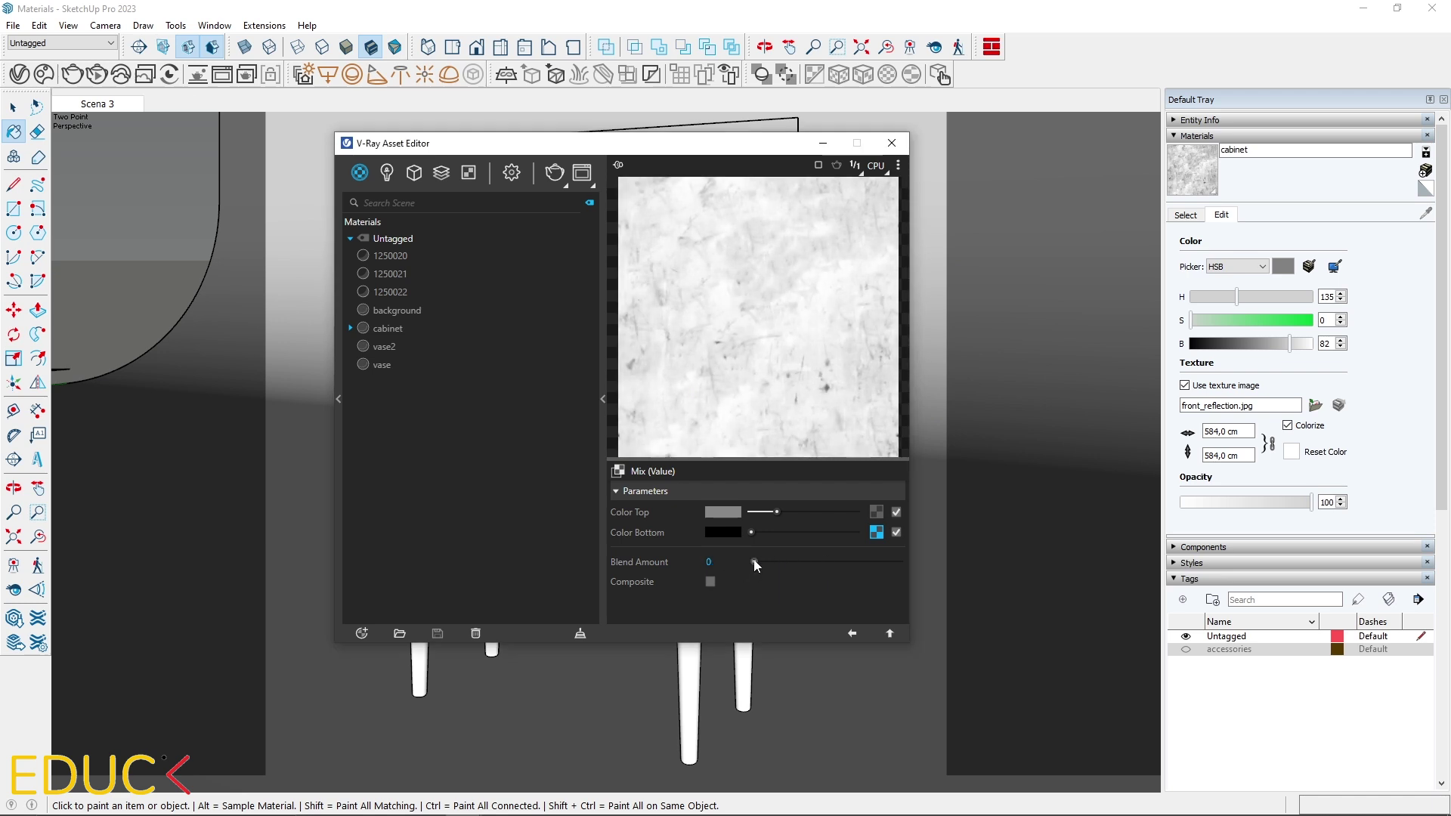
{"action": "left_click_drag", "start_coordinate": [767, 563], "coordinate": [877, 563]}
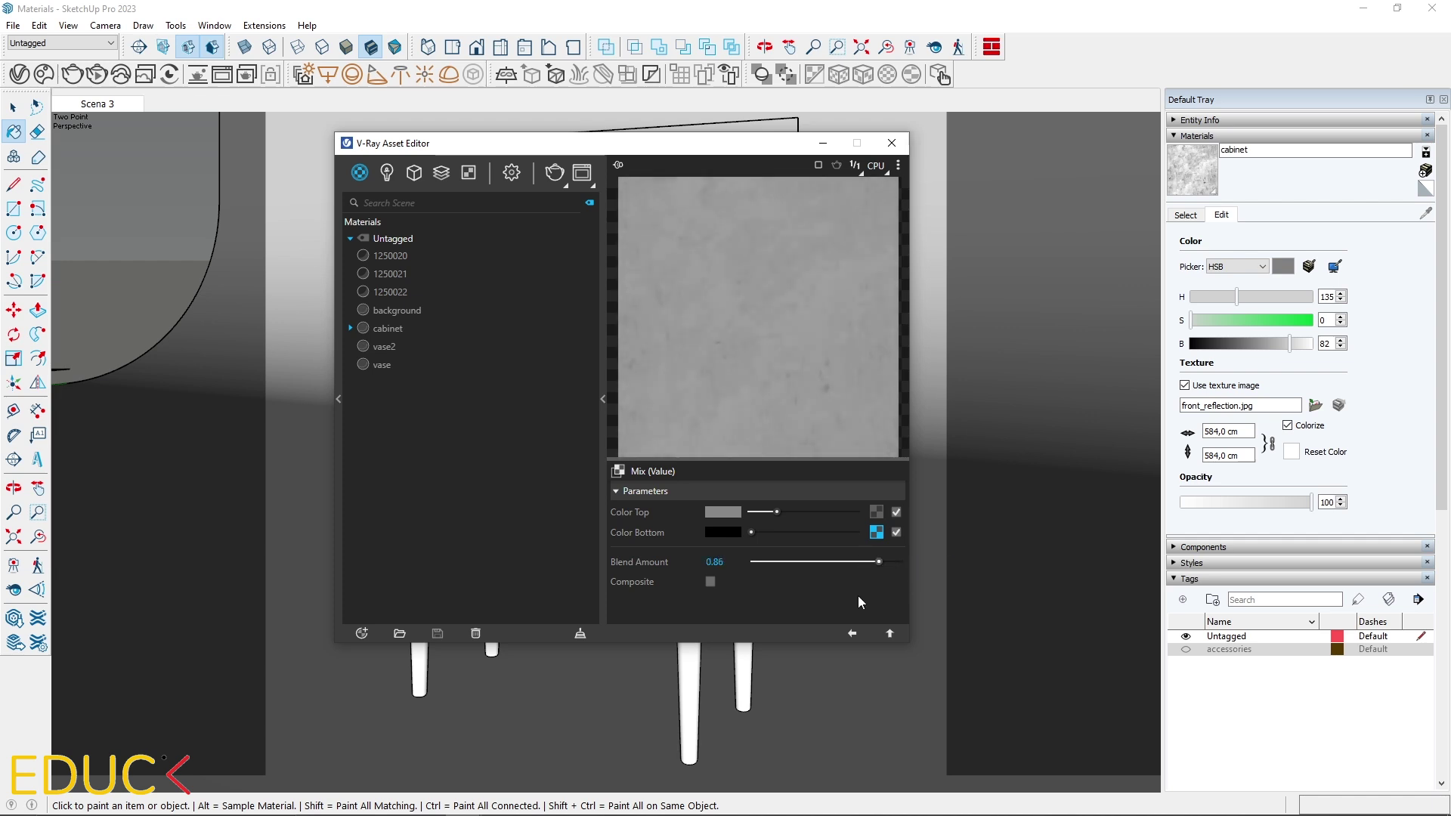
Re-render the cabinet and compare it with the previous render using the A/B divider.
{"action": "left_click", "coordinate": [853, 637]}
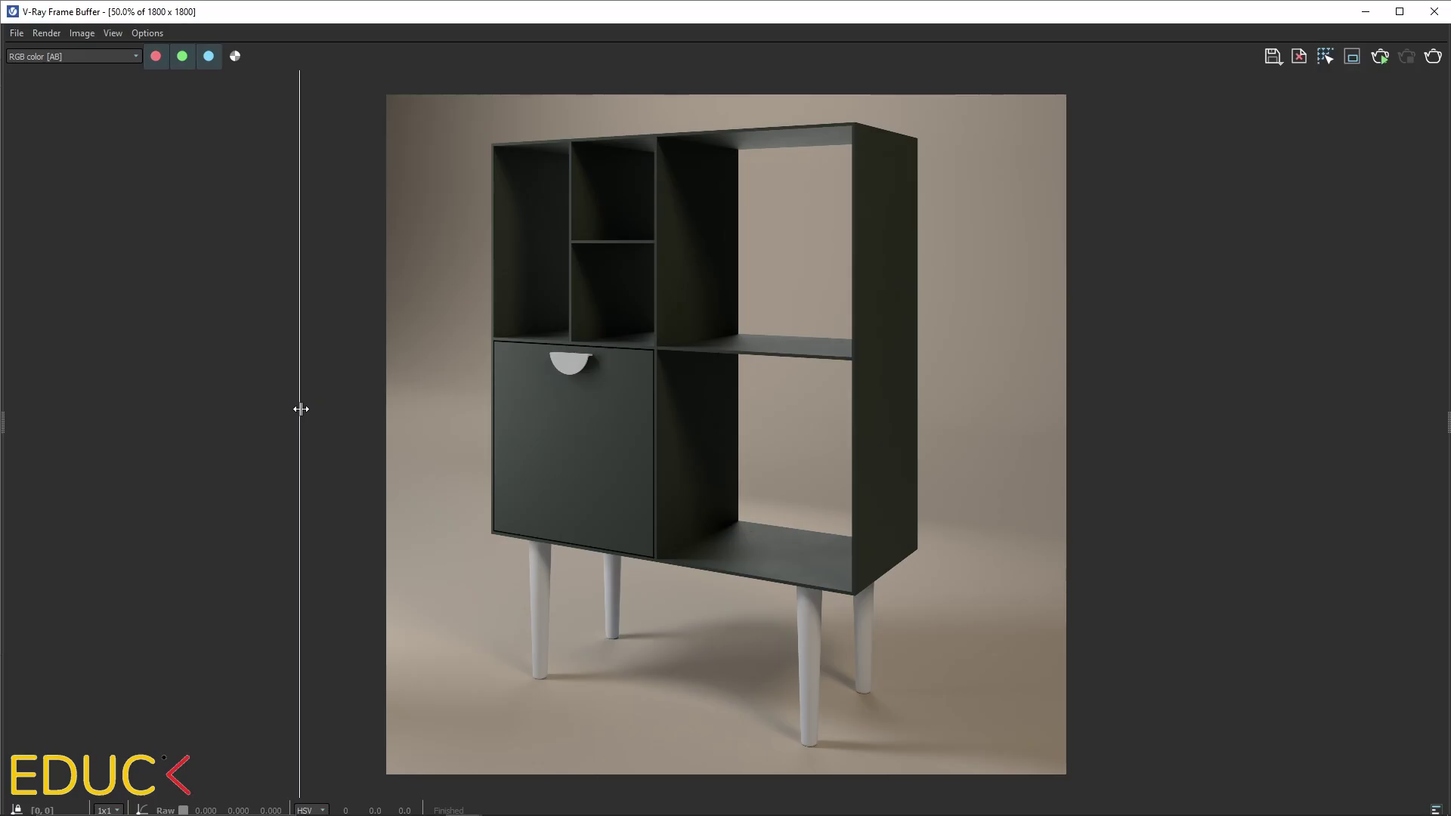
{"action": "left_click_drag", "start_coordinate": [301, 409], "coordinate": [387, 408]}
{"action": "scroll", "coordinate": [725, 555], "scroll_direction": "up", "scroll_amount": 2}
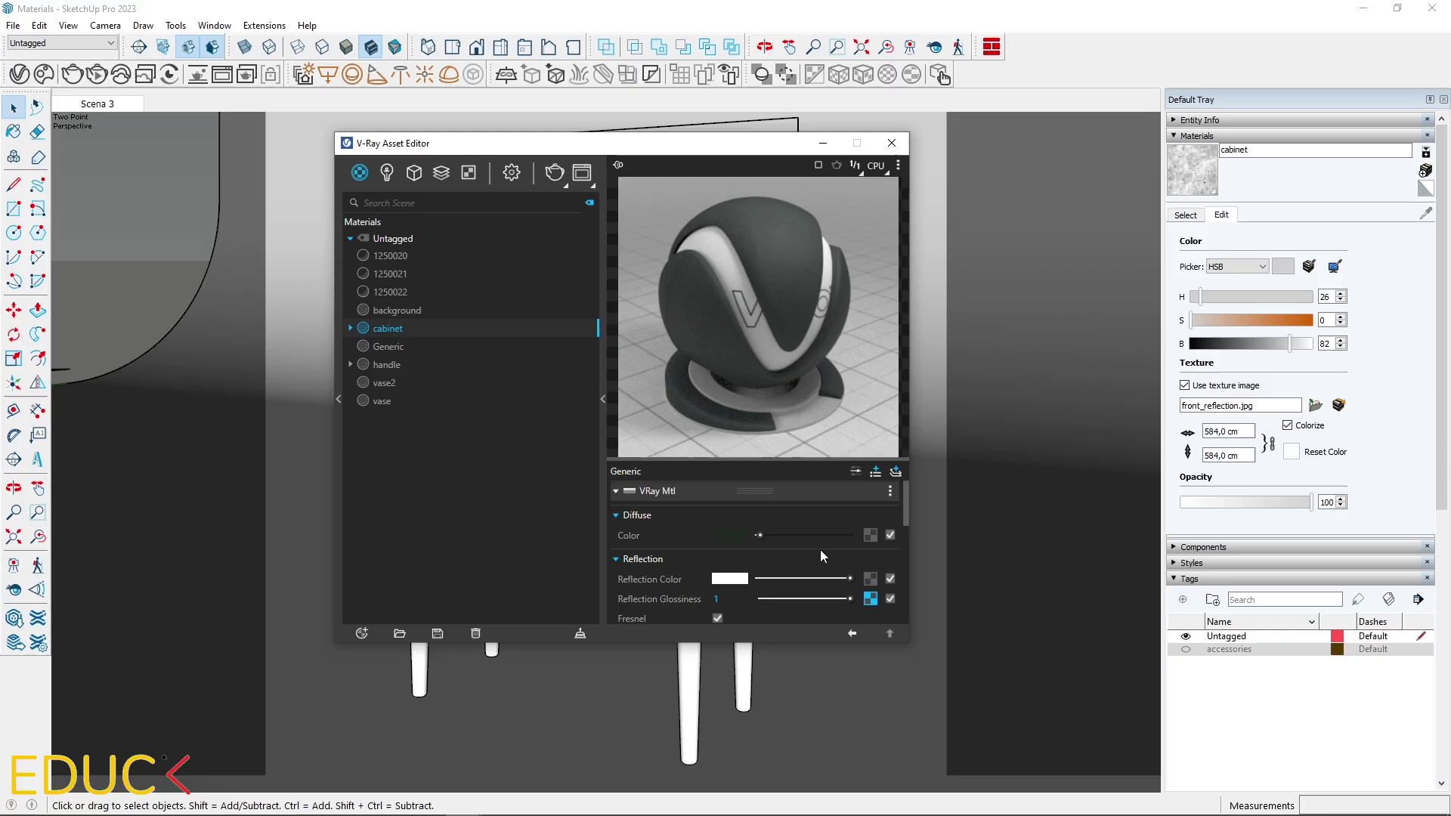
Give the cabinet material a Local Space Bump from an Edges texture of width 0.25.
{"action": "scroll", "coordinate": [819, 550], "scroll_direction": "down", "scroll_amount": 10}
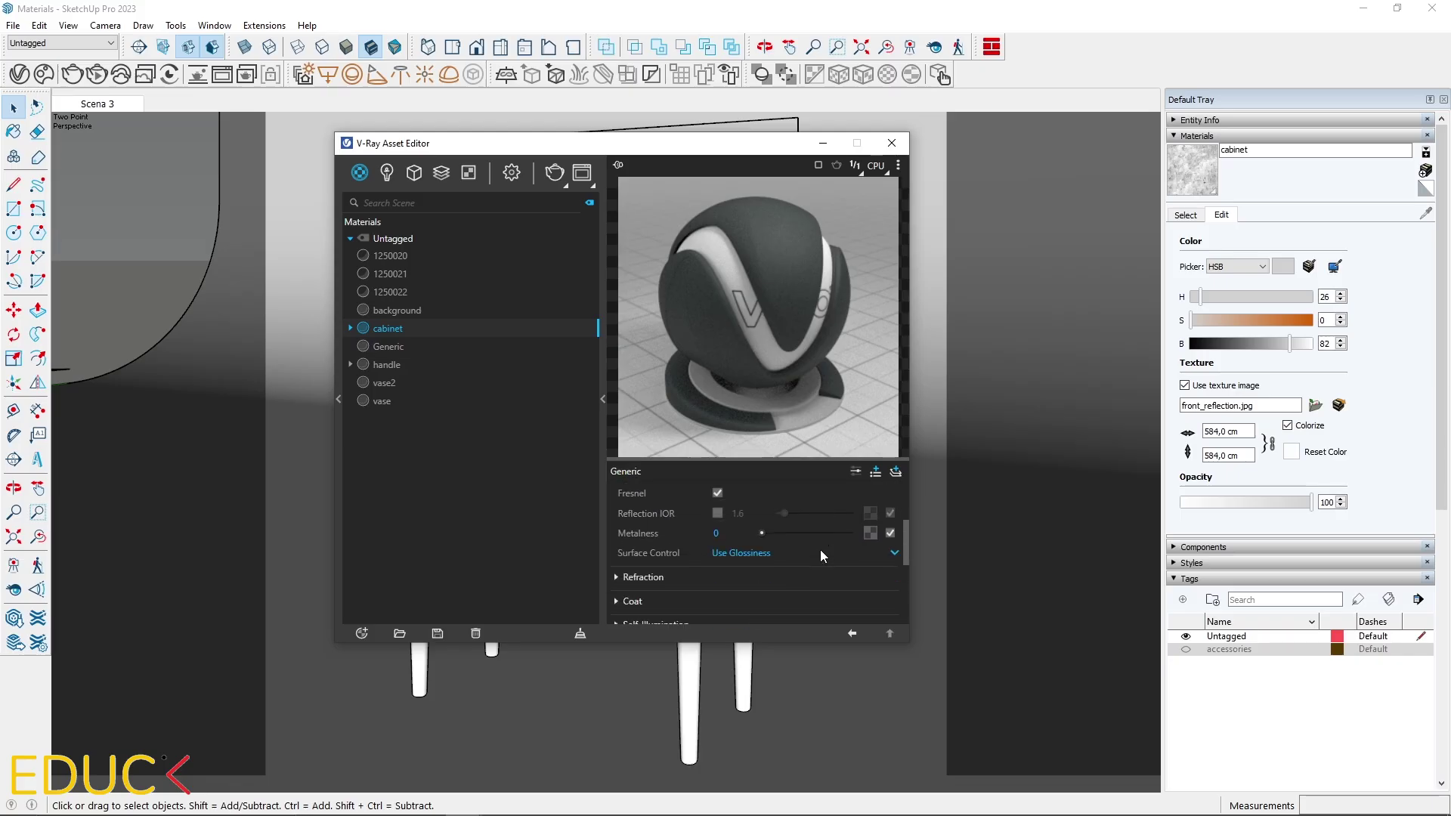
{"action": "left_click", "coordinate": [779, 559]}
{"action": "left_click", "coordinate": [616, 572]}
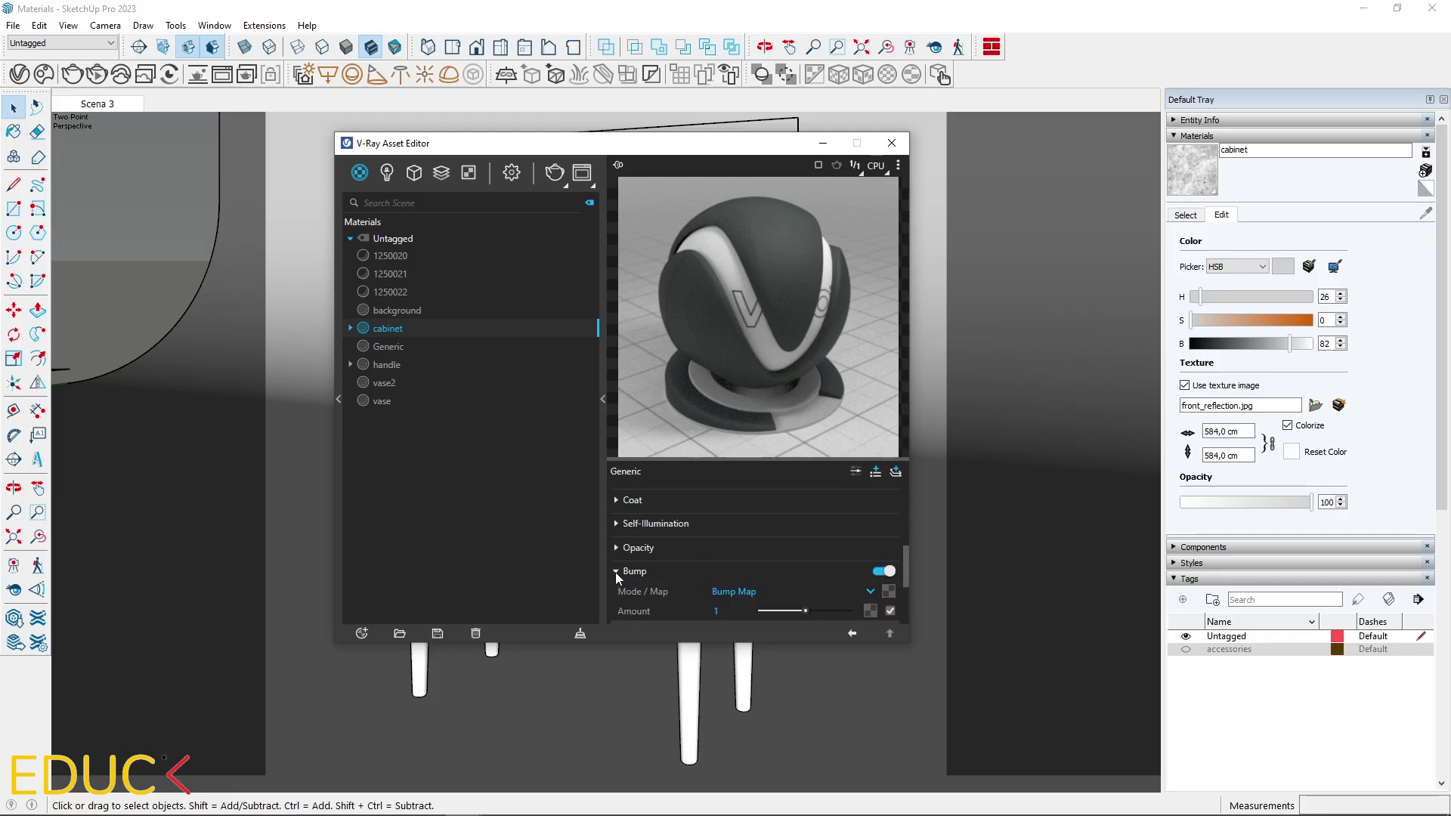
{"action": "left_click", "coordinate": [744, 590]}
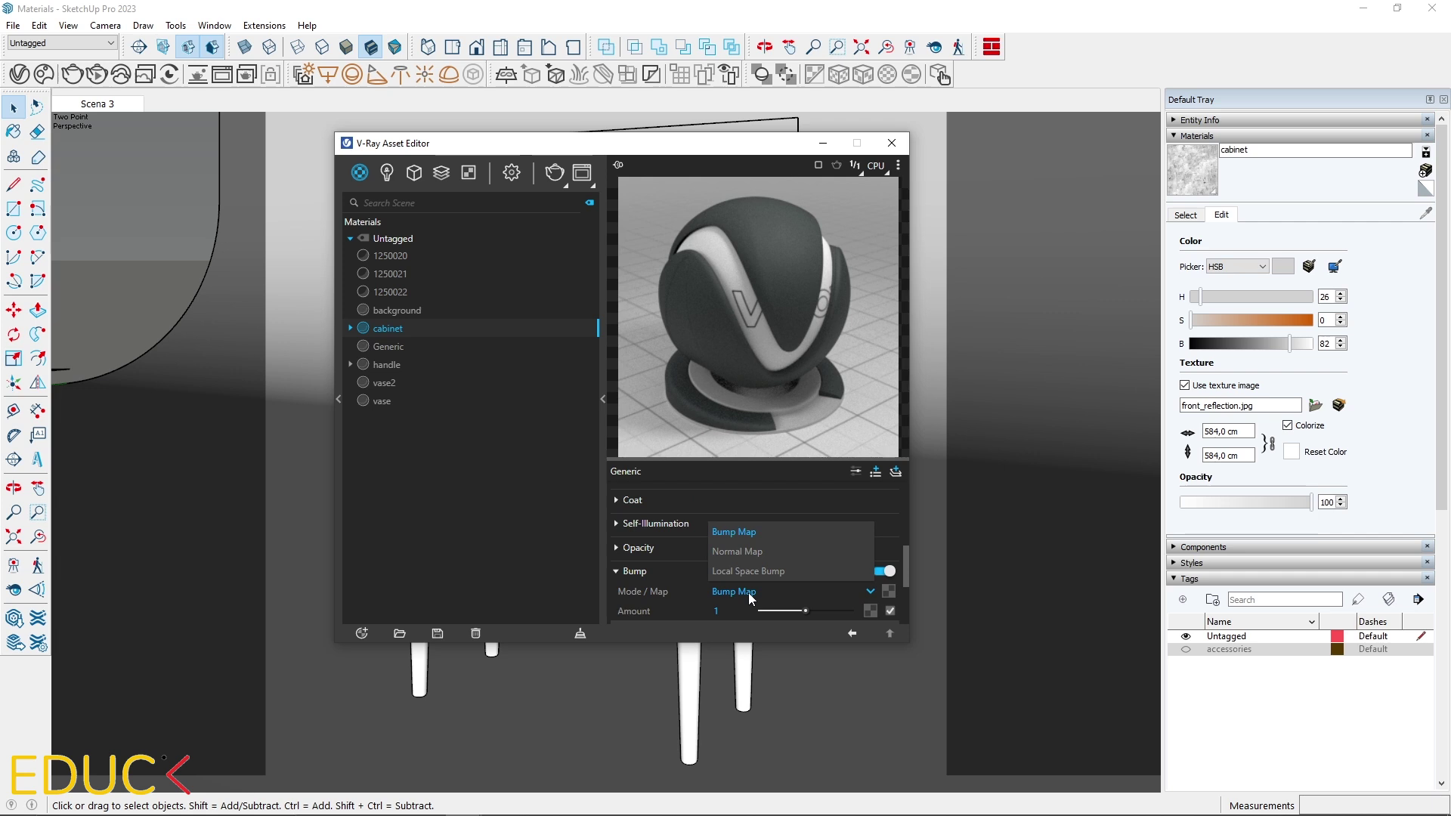
{"action": "left_click", "coordinate": [750, 572]}
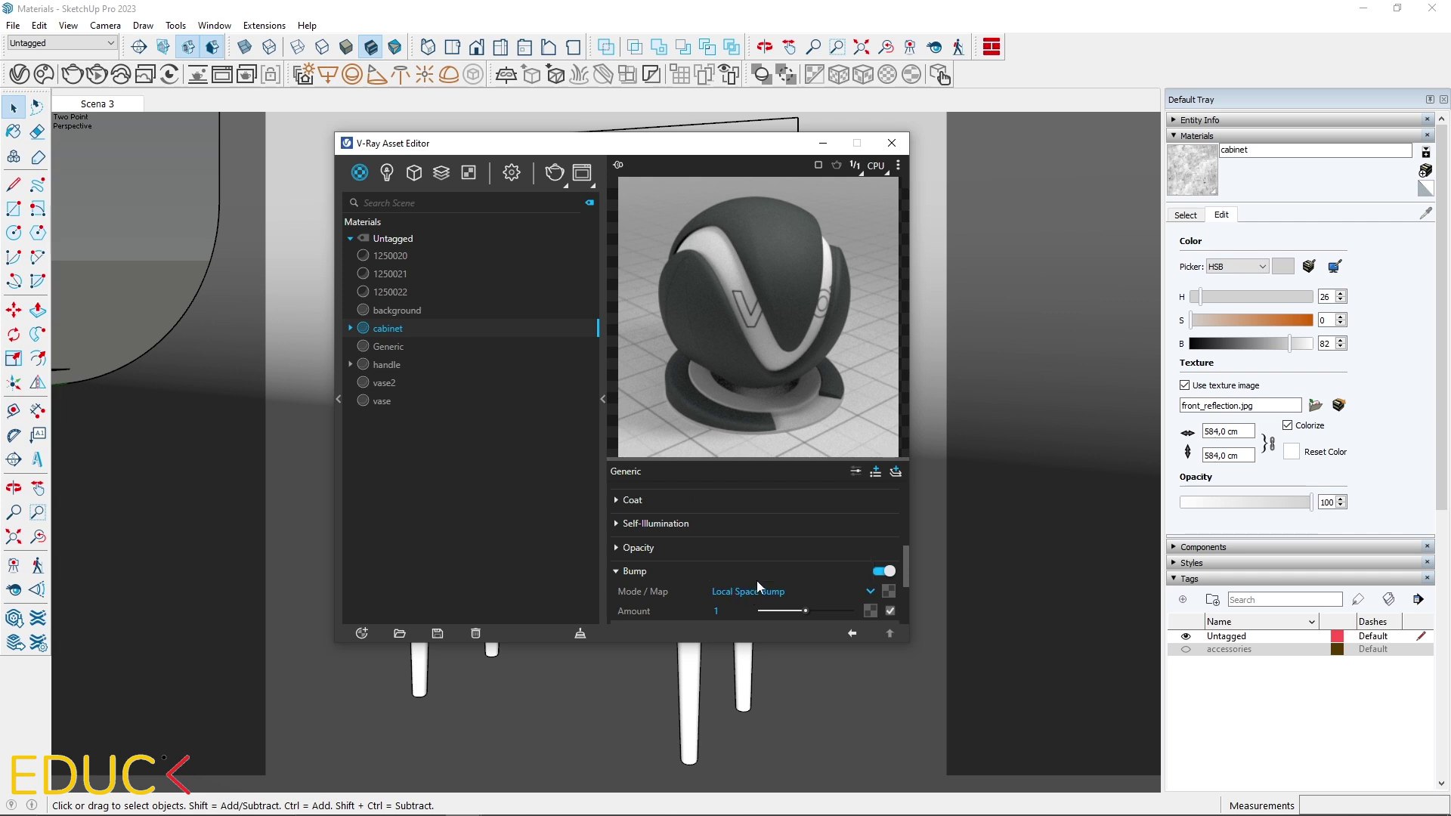
{"action": "left_click", "coordinate": [888, 591]}
{"action": "scroll", "coordinate": [840, 481], "scroll_direction": "down", "scroll_amount": 5}
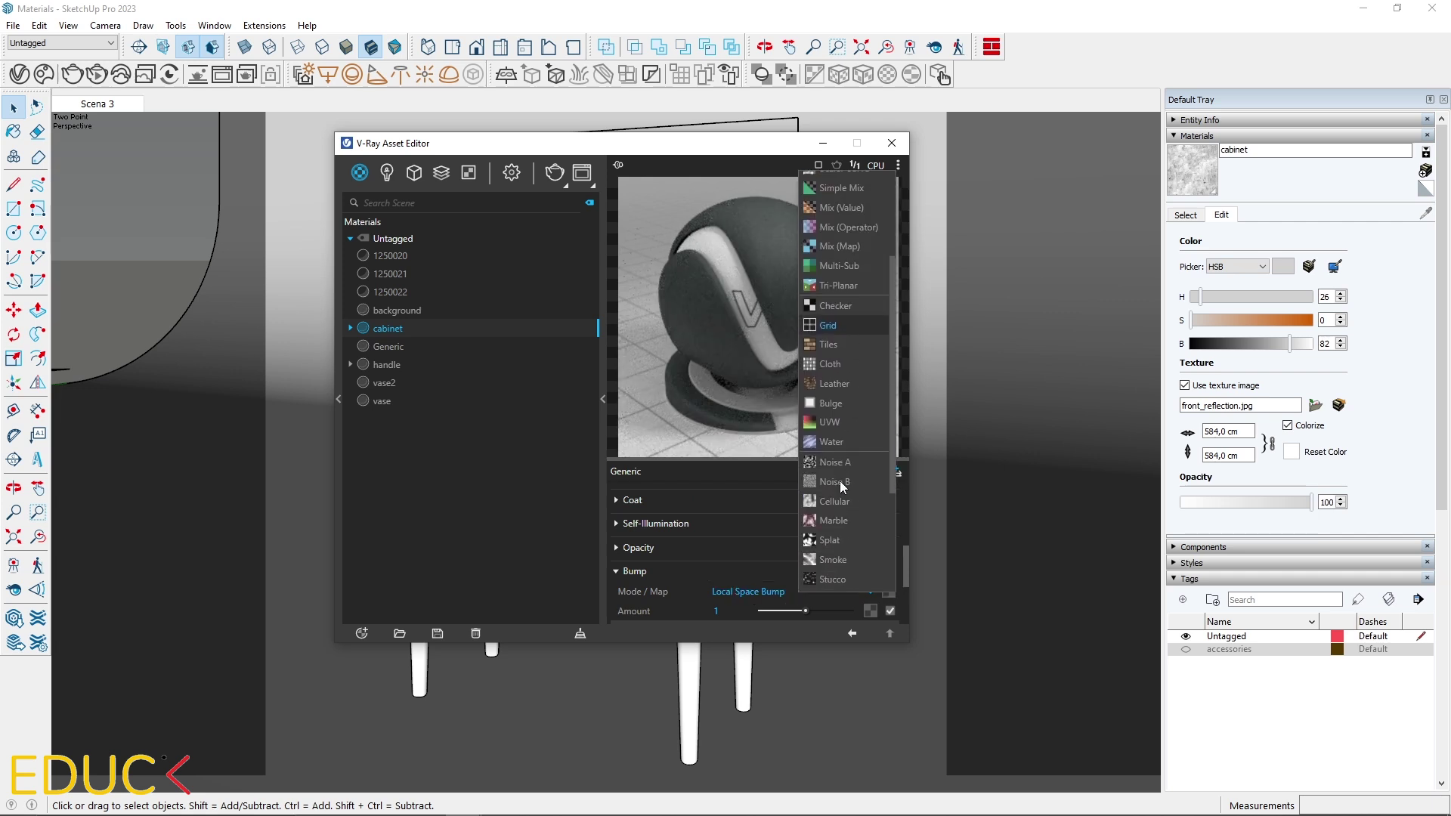
{"action": "left_click", "coordinate": [831, 528]}
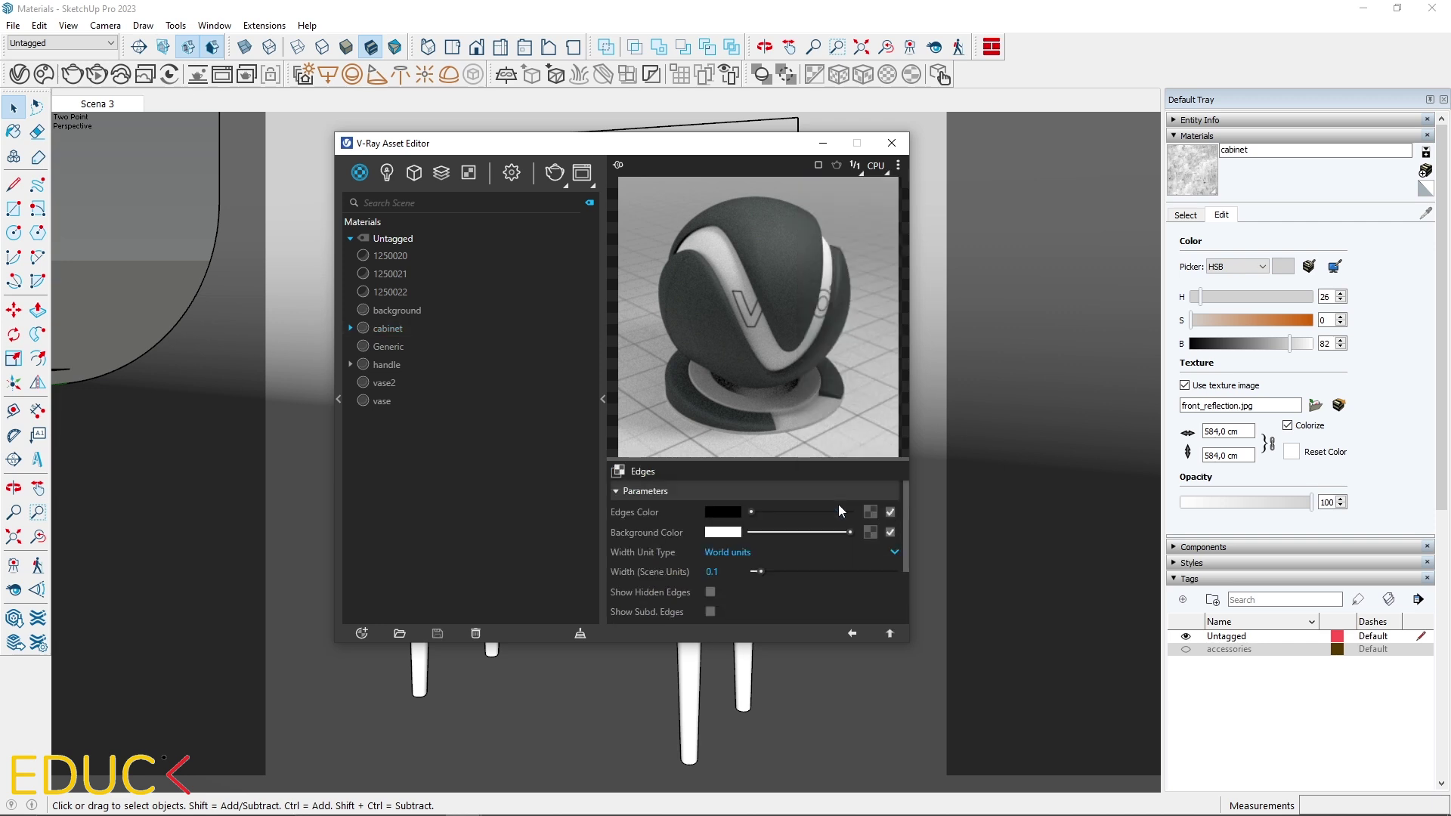
{"action": "left_click_drag", "start_coordinate": [763, 572], "coordinate": [772, 574]}
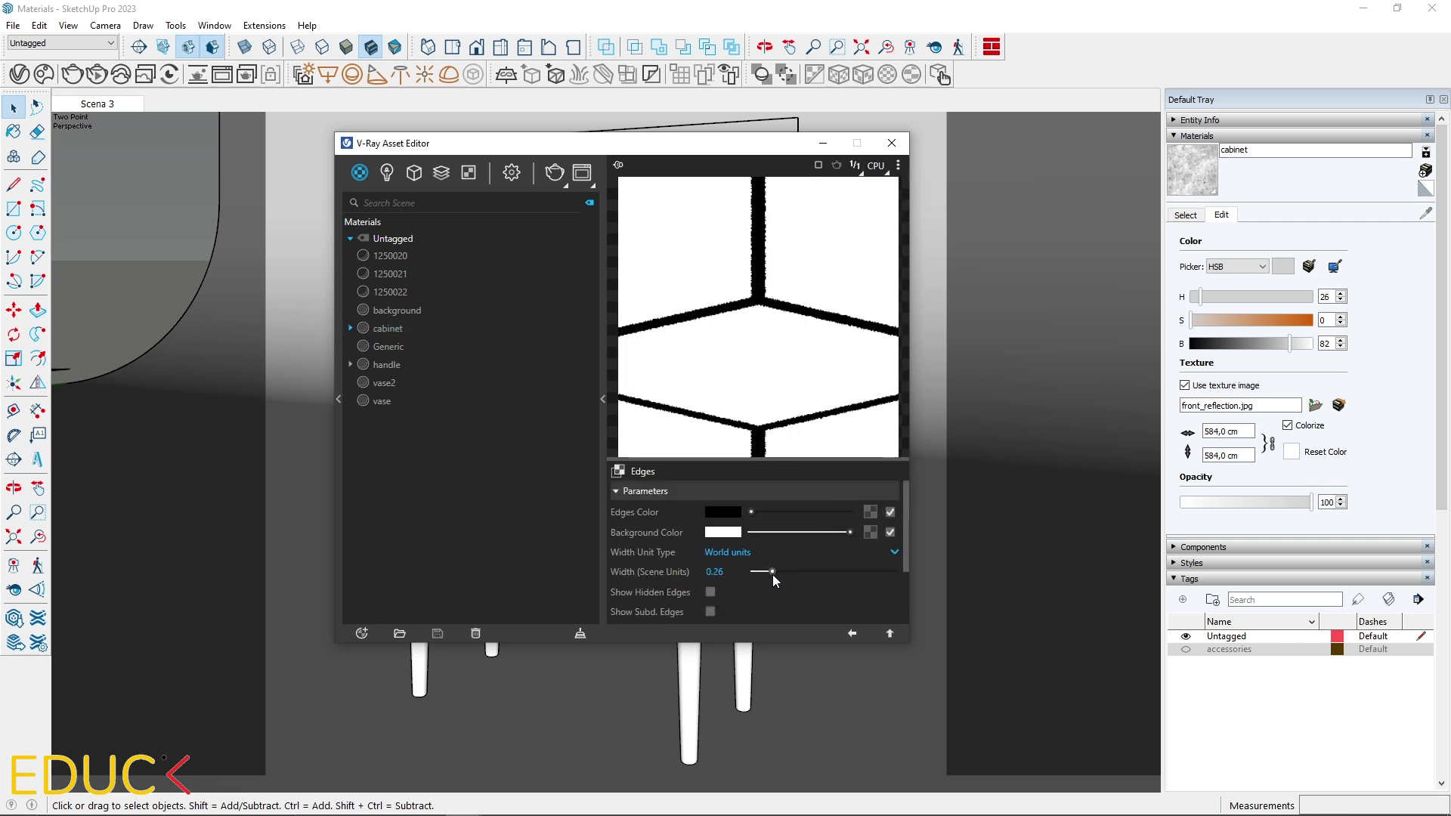
{"action": "left_click", "coordinate": [852, 633]}
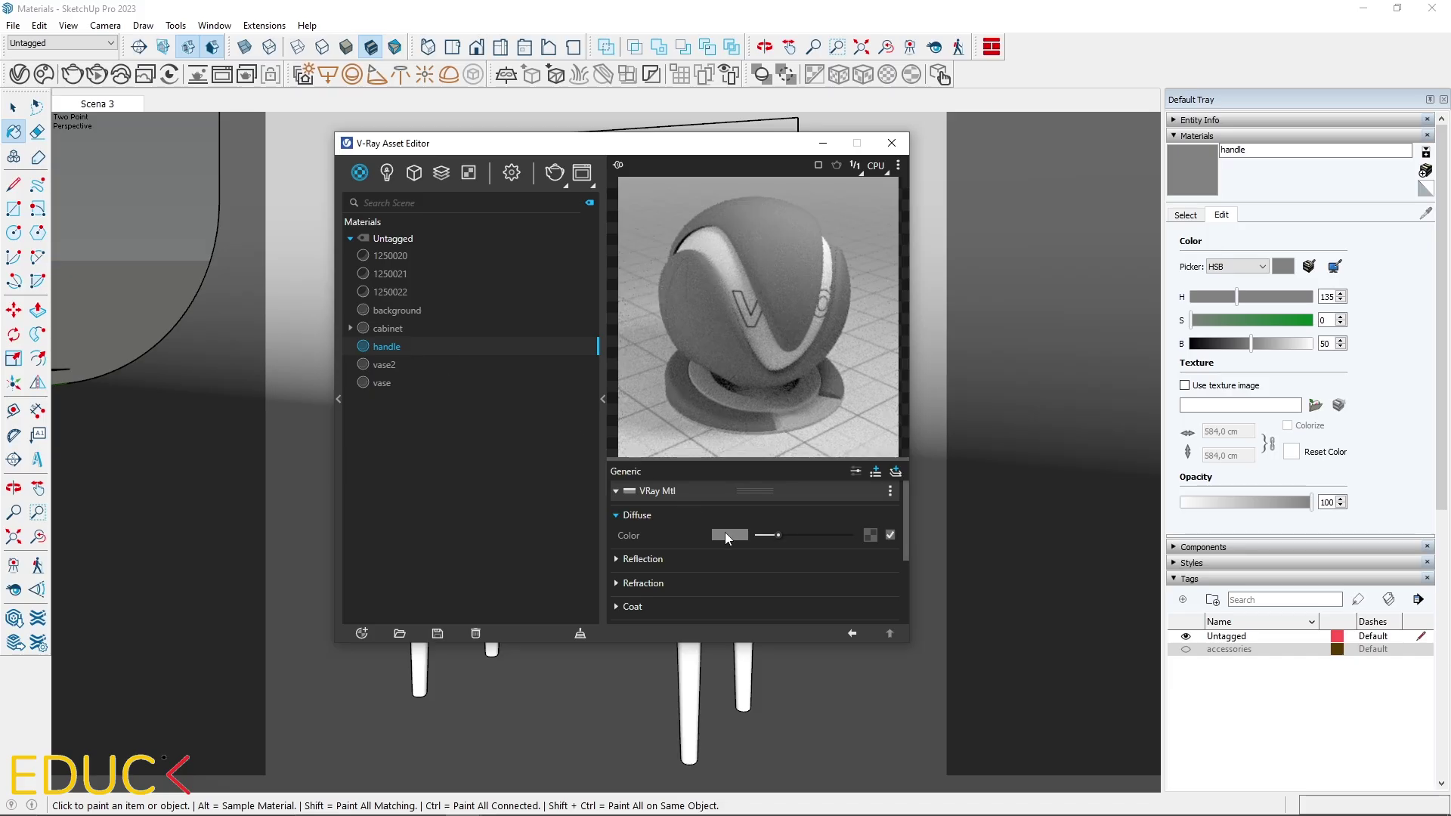
Set the handle's diffuse colour, entering values 79, 73 and 129.
{"action": "left_click", "coordinate": [726, 535]}
{"action": "double_click", "coordinate": [744, 354]}
{"action": "type", "text": "79"}
{"action": "key", "text": "Tab"}
{"action": "type", "text": "73"}
{"action": "left_click", "coordinate": [752, 392]}
{"action": "type", "text": "129"}
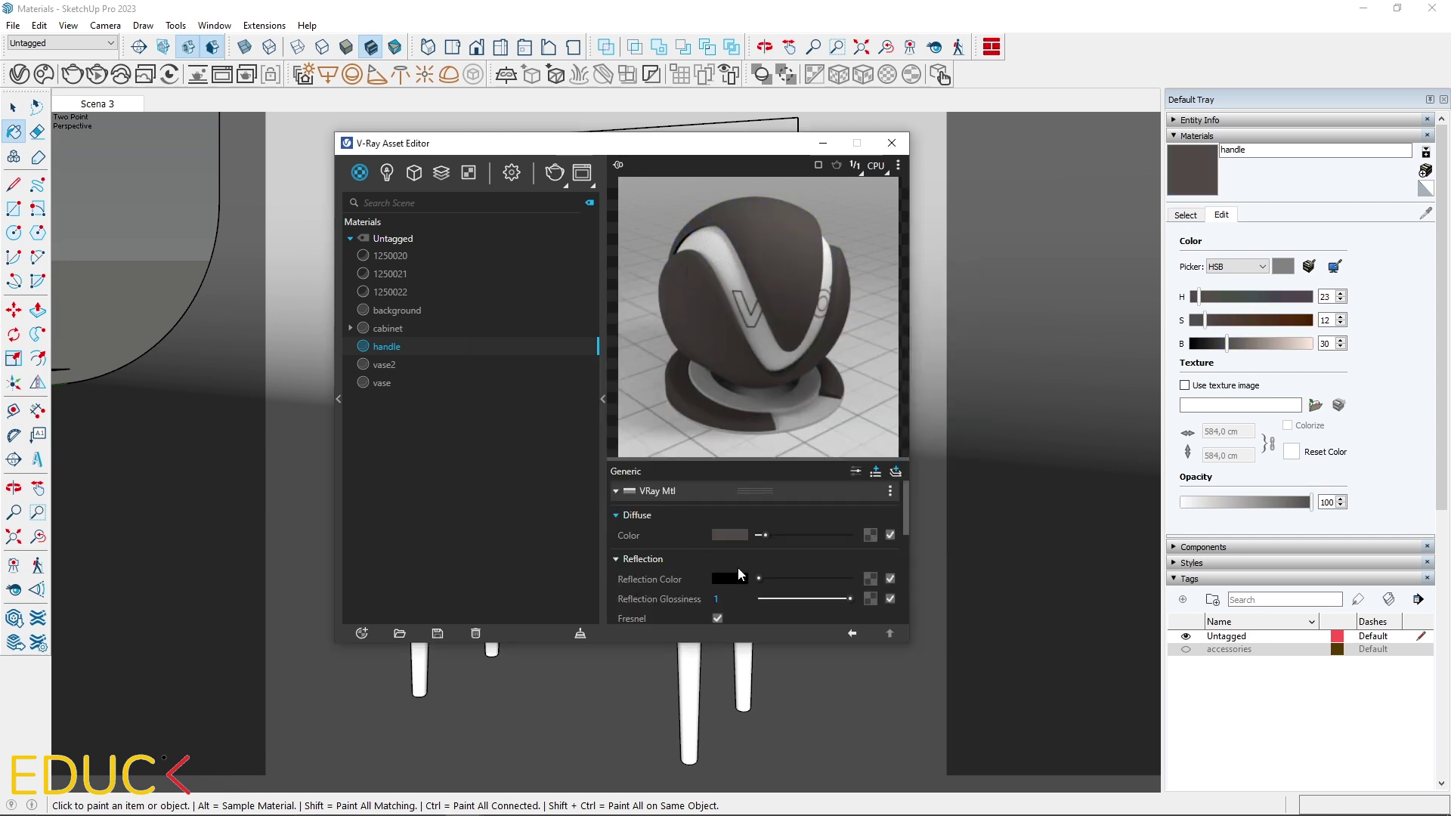
Give the handle white reflection, a brushed_metal glossiness bitmap and Metalness 1.
{"action": "left_click_drag", "start_coordinate": [759, 579], "coordinate": [850, 579]}
{"action": "scroll", "coordinate": [837, 535], "scroll_direction": "down", "scroll_amount": 2}
{"action": "left_click", "coordinate": [869, 523]}
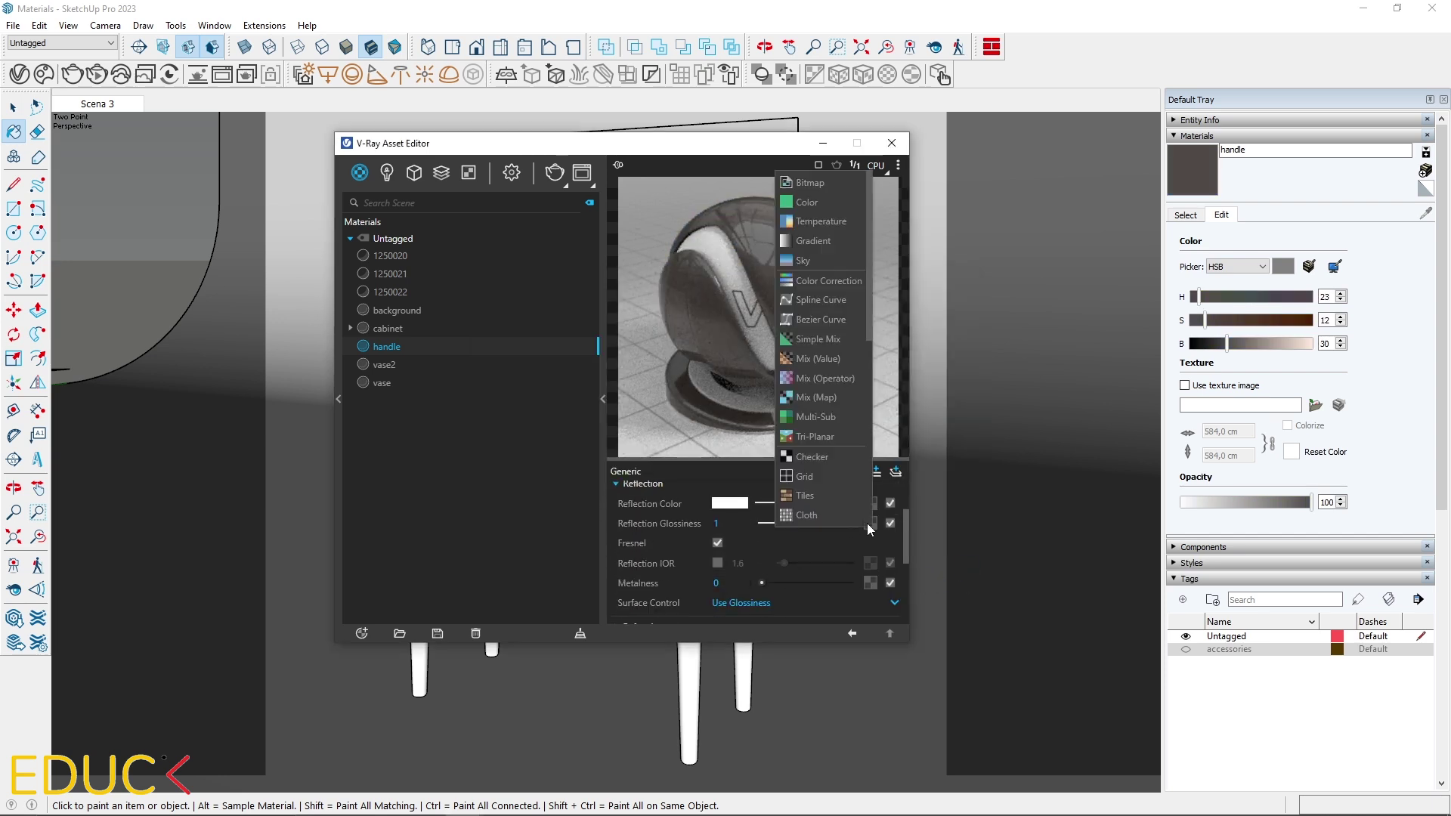
{"action": "left_click", "coordinate": [823, 175]}
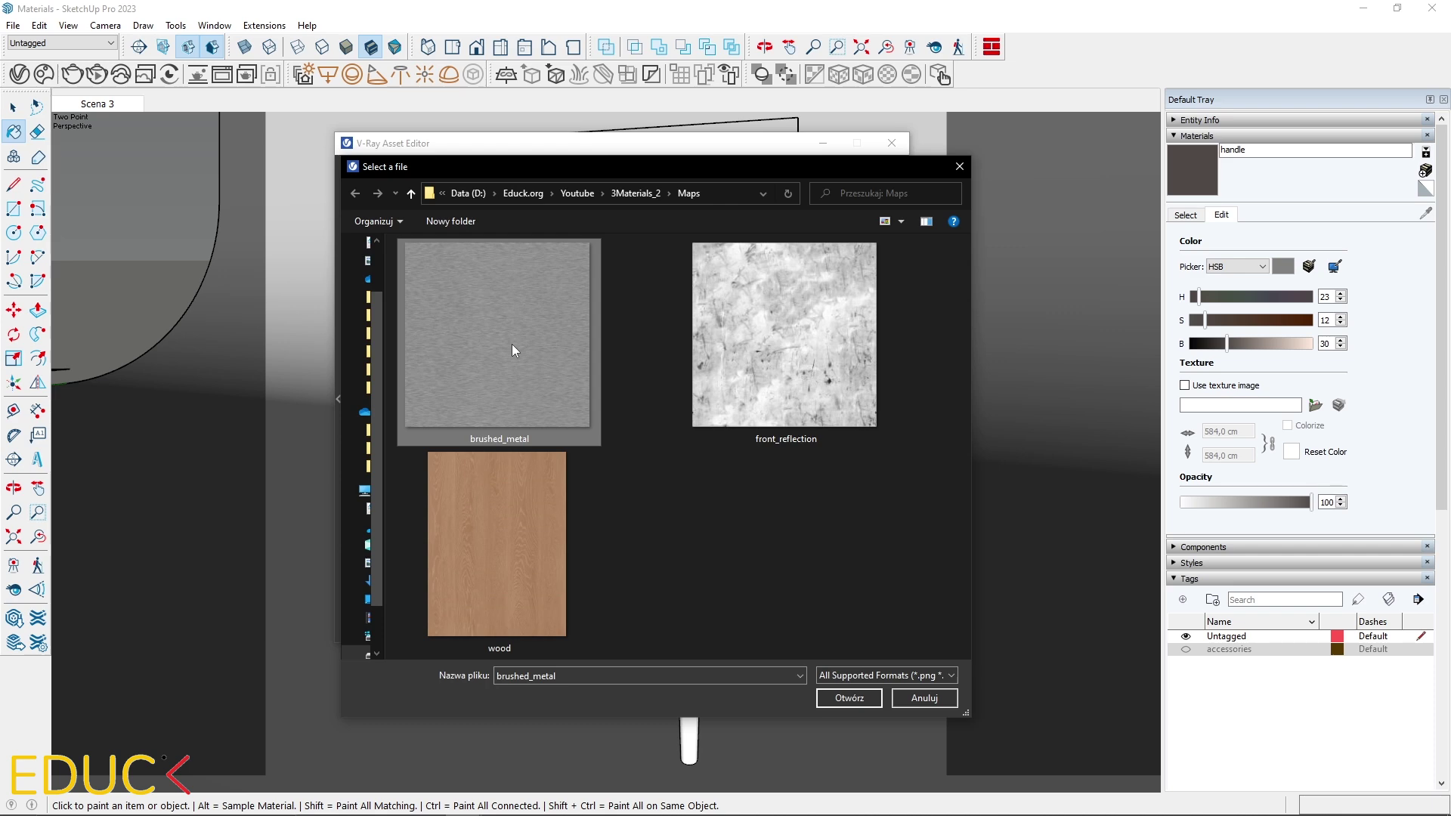
{"action": "double_click", "coordinate": [513, 348]}
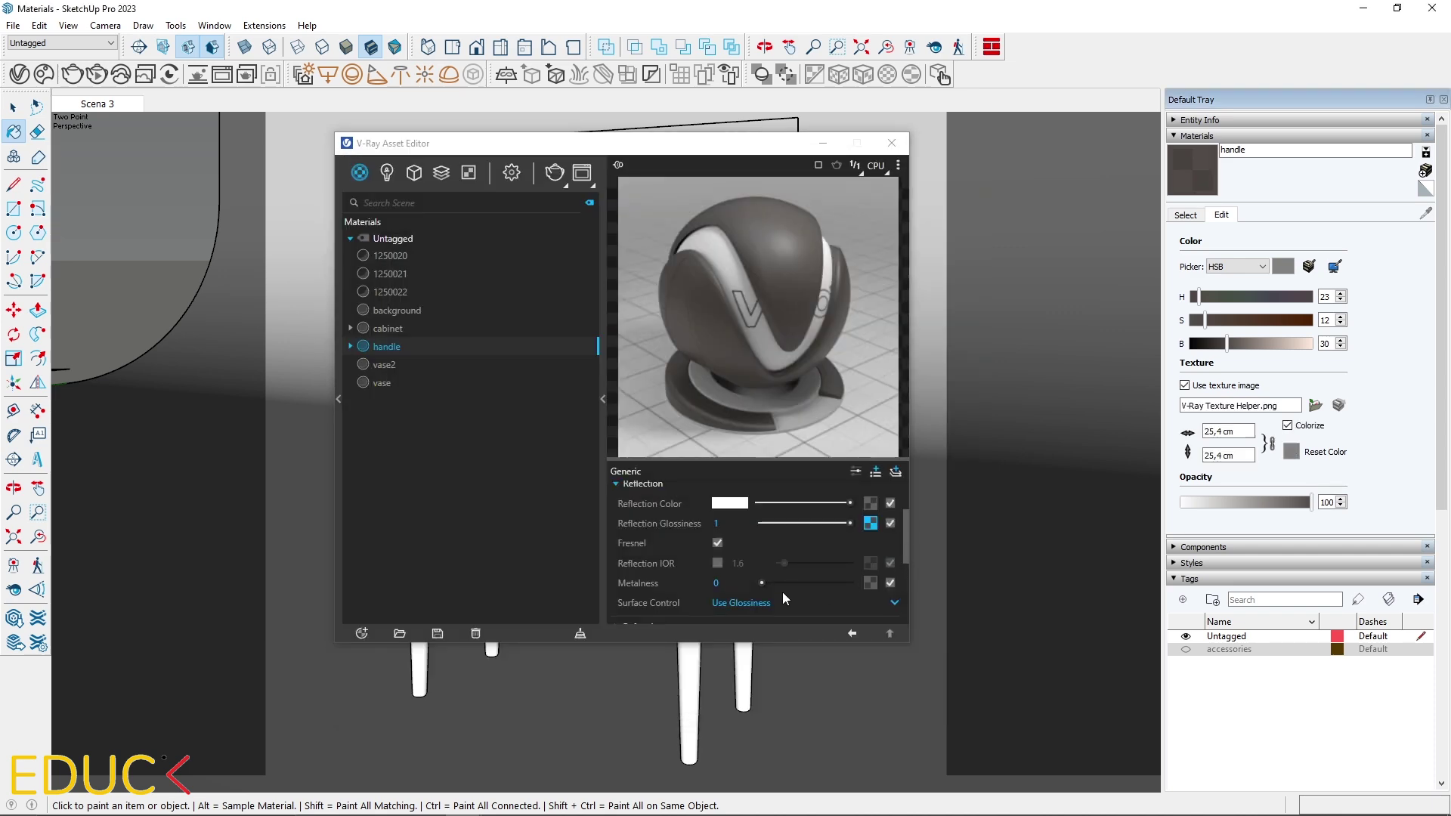
{"action": "left_click_drag", "start_coordinate": [760, 583], "coordinate": [895, 582]}
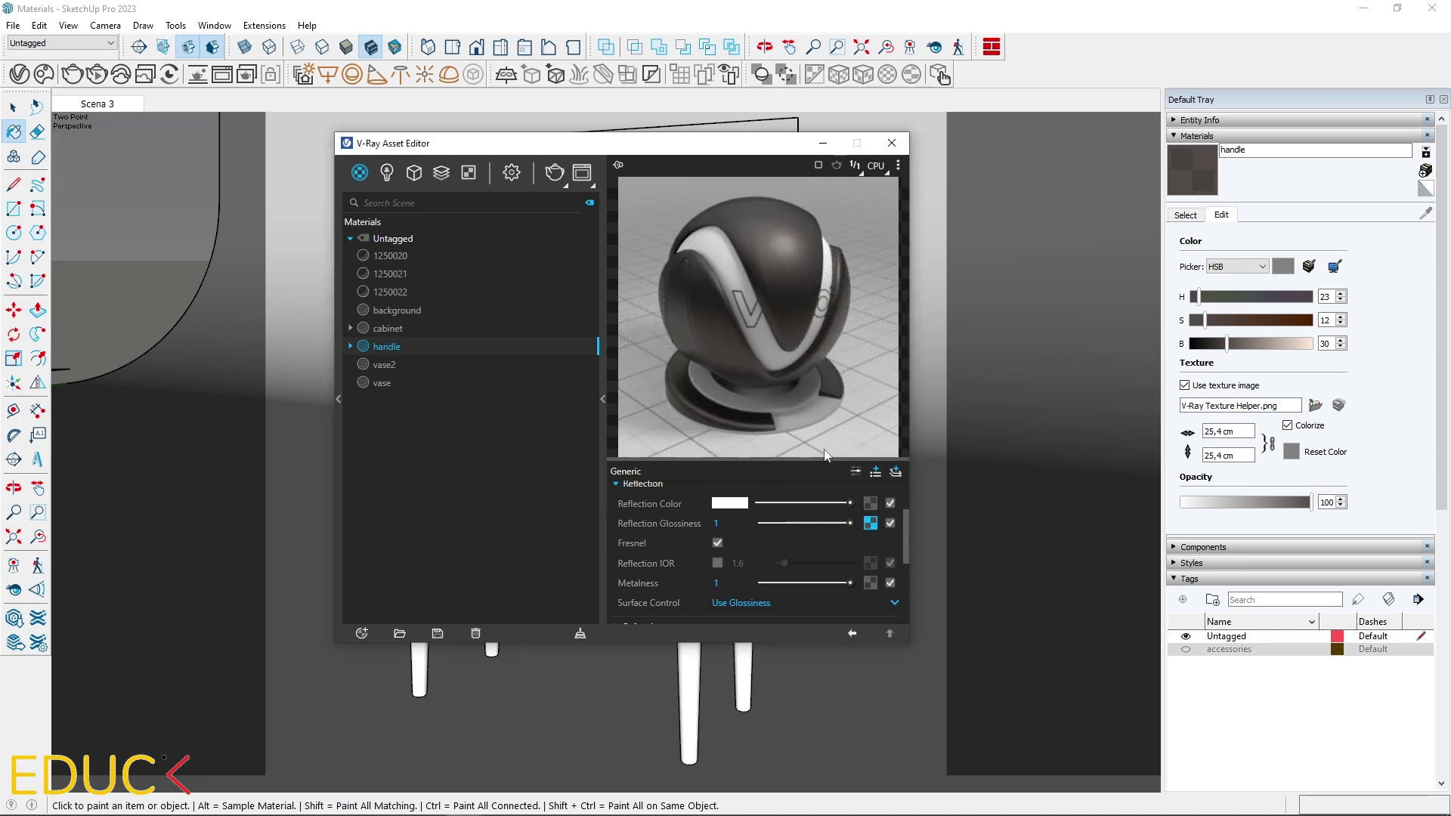
Set the handle material's Binding Texture Mode to Custom.
{"action": "scroll", "coordinate": [796, 541], "scroll_direction": "down", "scroll_amount": 5}
{"action": "left_click", "coordinate": [690, 582]}
{"action": "scroll", "coordinate": [699, 567], "scroll_direction": "down", "scroll_amount": 2}
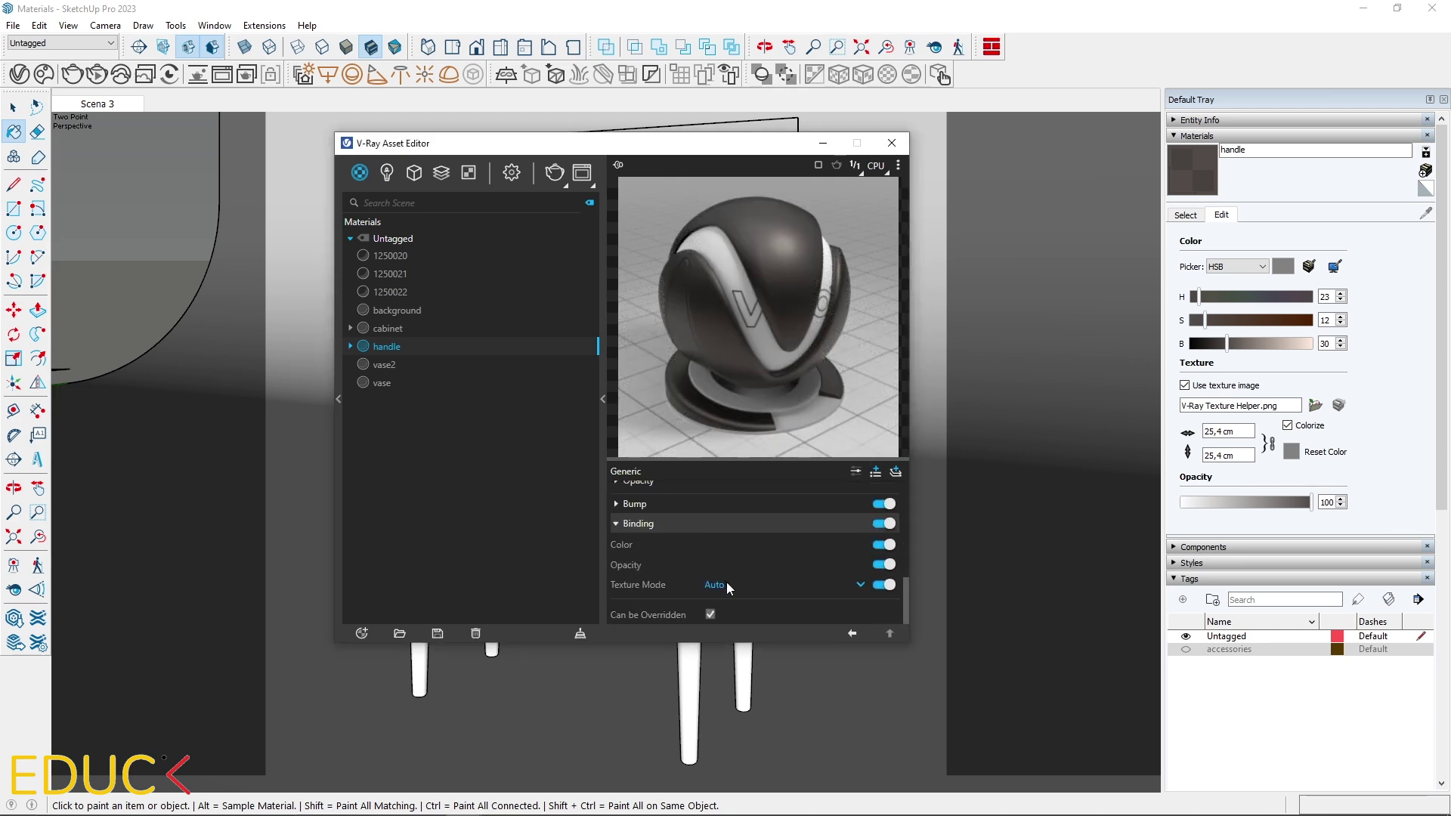
{"action": "left_click", "coordinate": [726, 584]}
{"action": "left_click", "coordinate": [725, 564]}
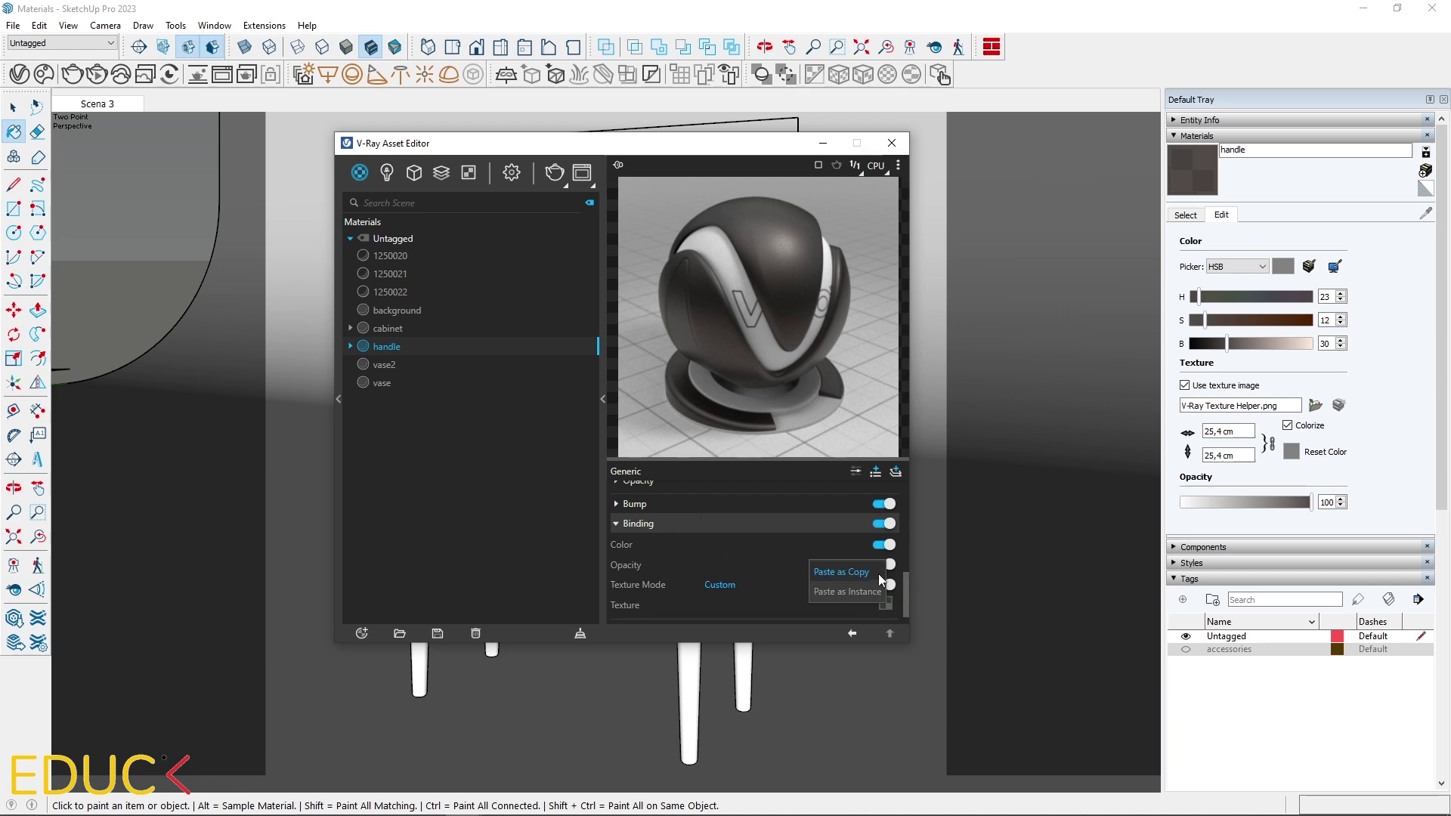
Scale the handle's brushed_metal texture to 254 cm and return to the Scena 3 view.
{"action": "left_click", "coordinate": [892, 142]}
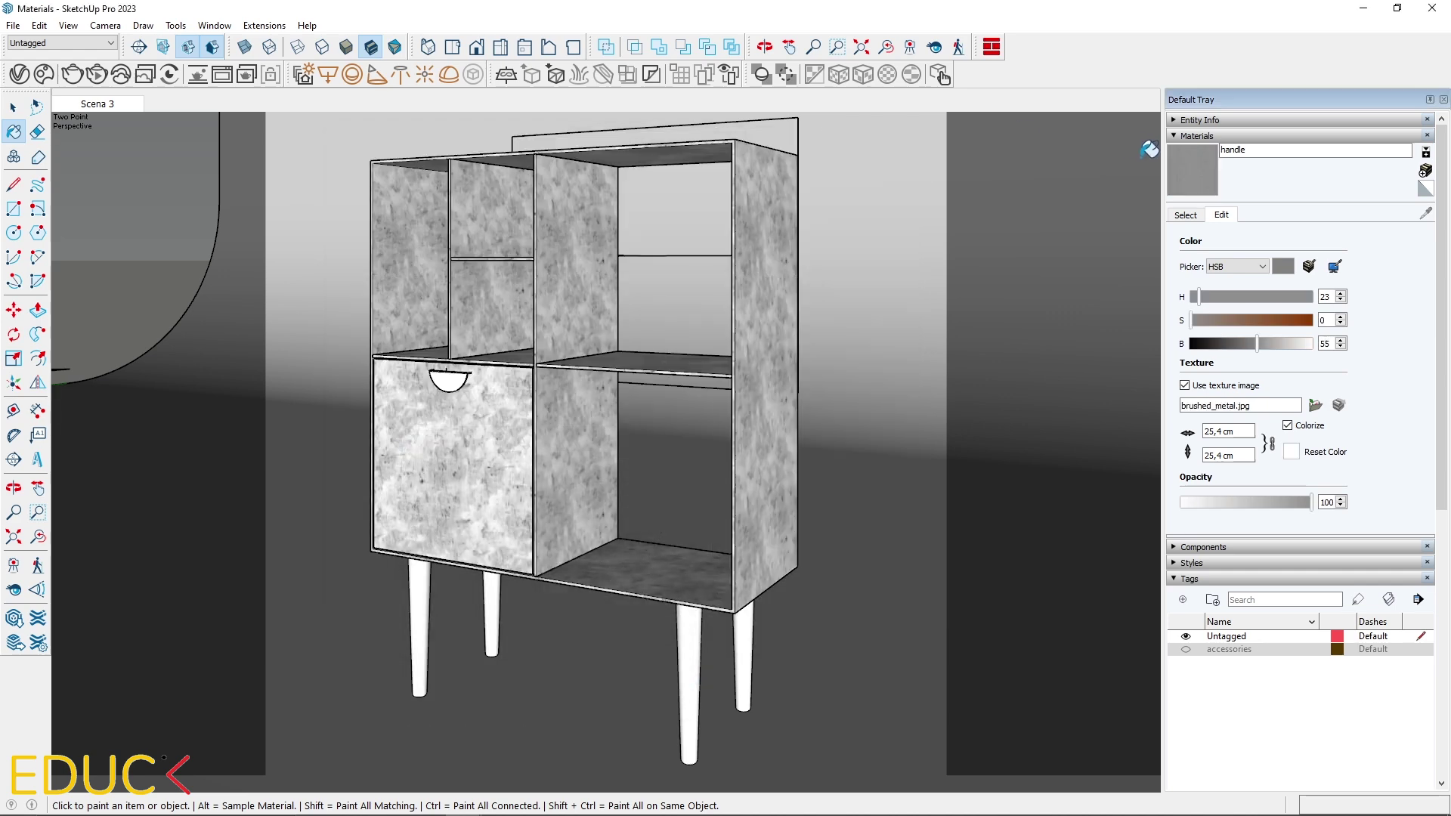
{"action": "scroll", "coordinate": [461, 361], "scroll_direction": "up", "scroll_amount": 10}
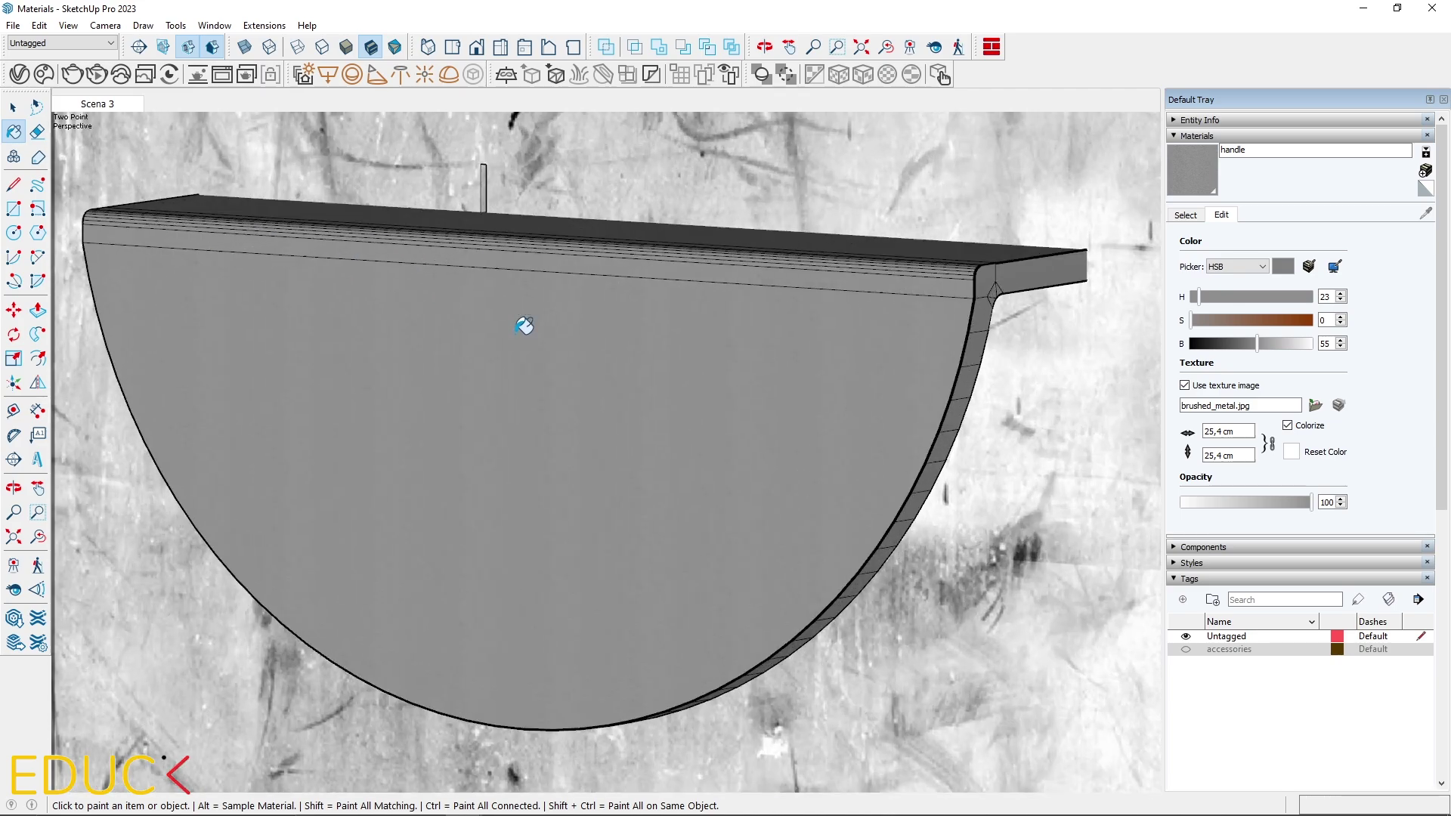
{"action": "mouse_move", "coordinate": [524, 320]}
{"action": "middle_mouse_down"}
{"action": "mouse_move", "coordinate": [383, 388]}
{"action": "mouse_move", "coordinate": [502, 139]}
{"action": "middle_mouse_up"}
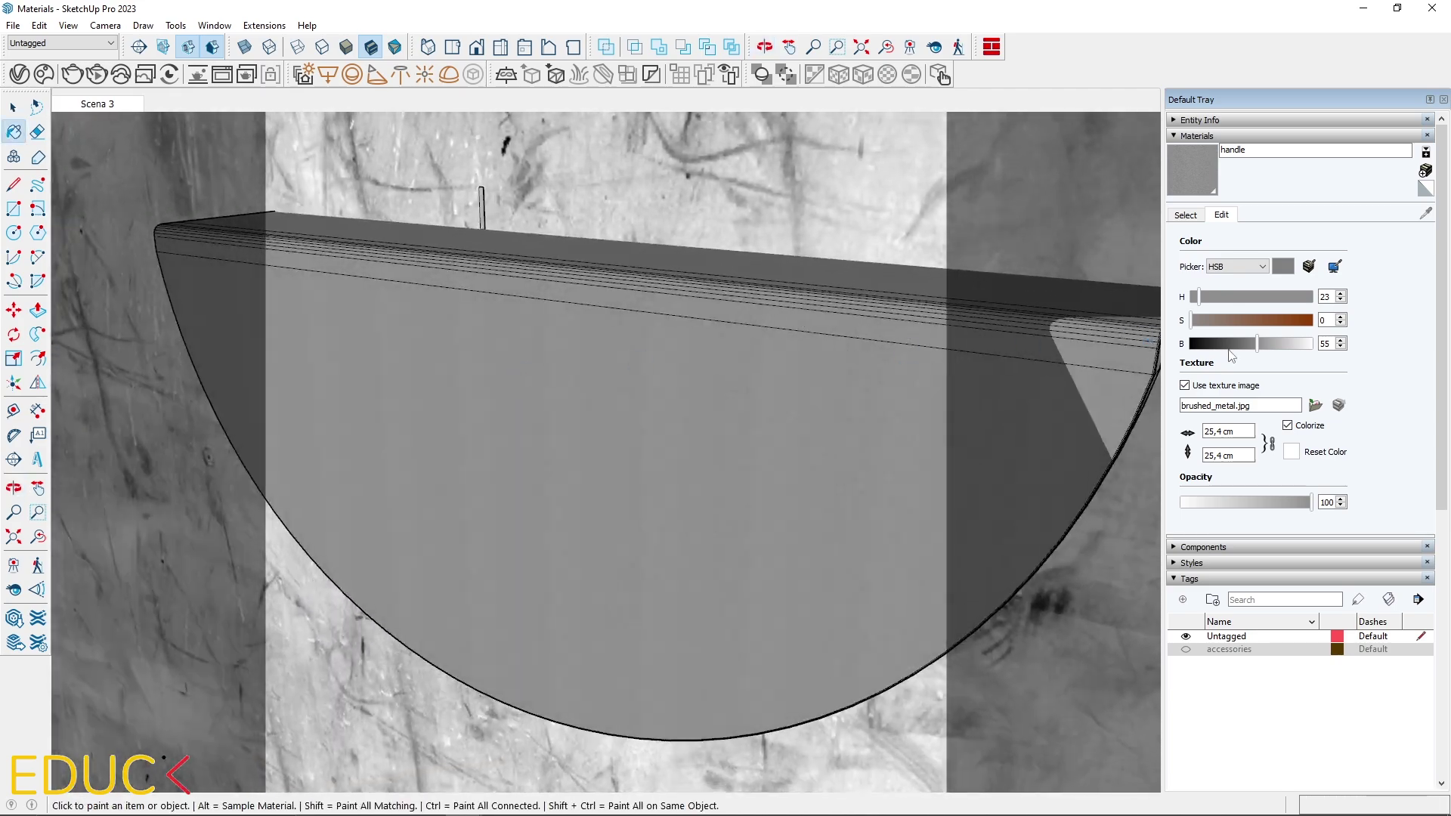
{"action": "left_click", "coordinate": [1219, 430]}
{"action": "key", "text": "BackSpace"}
{"action": "key", "text": "Return"}
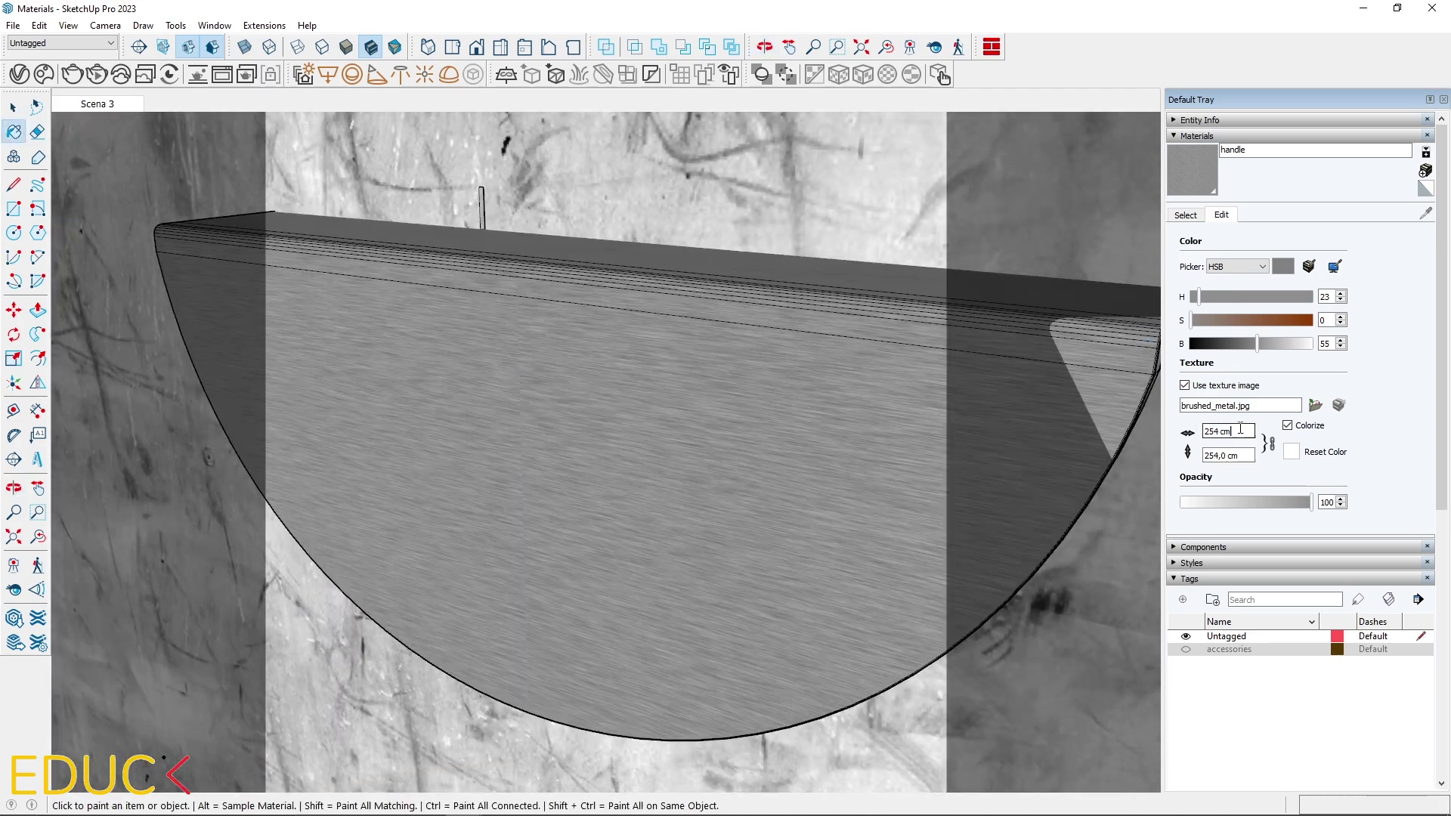
{"action": "left_click", "coordinate": [105, 104]}
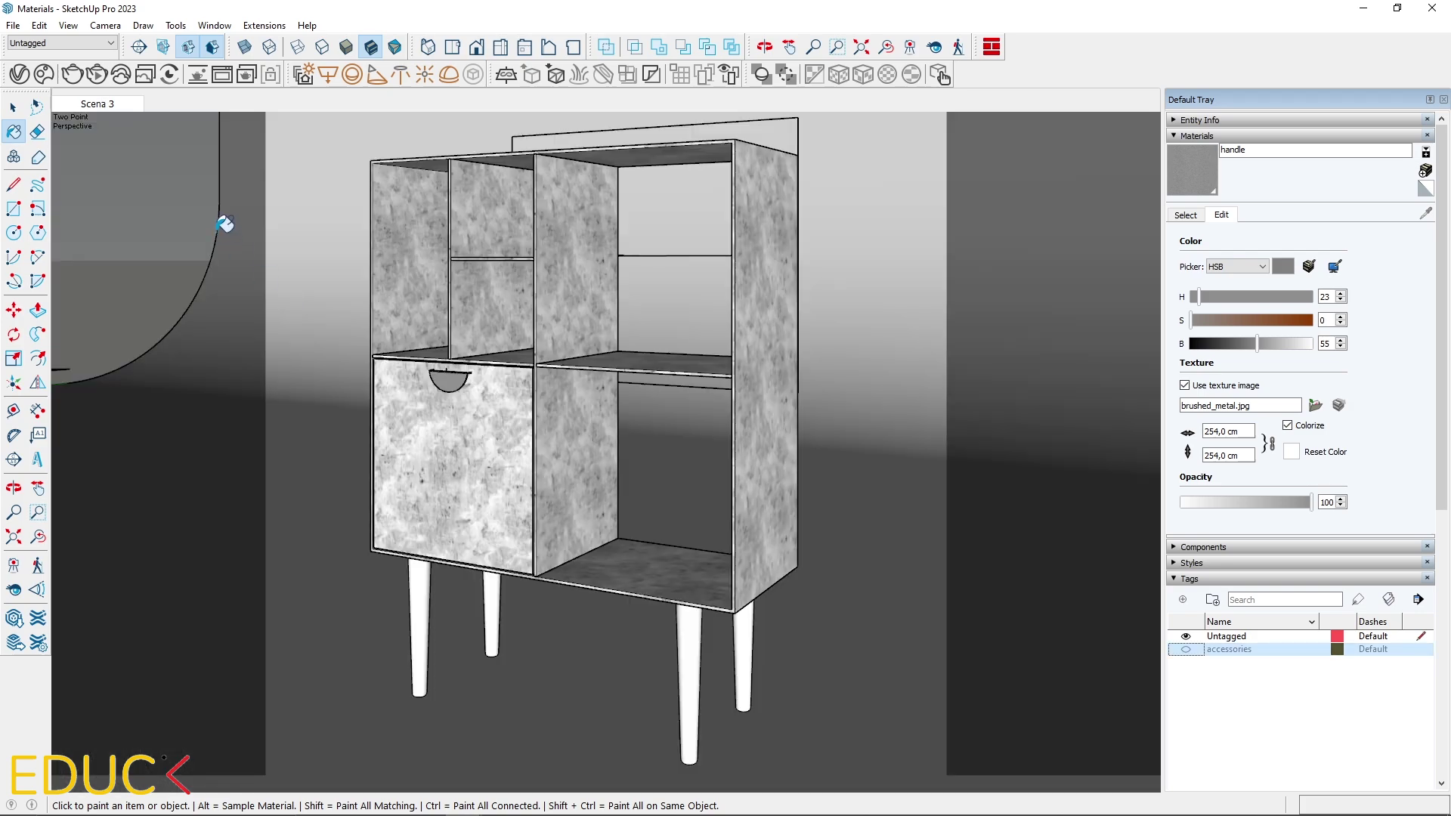
Render the scene and zoom in on the brushed handle in the Frame Buffer.
{"action": "left_click", "coordinate": [73, 74]}
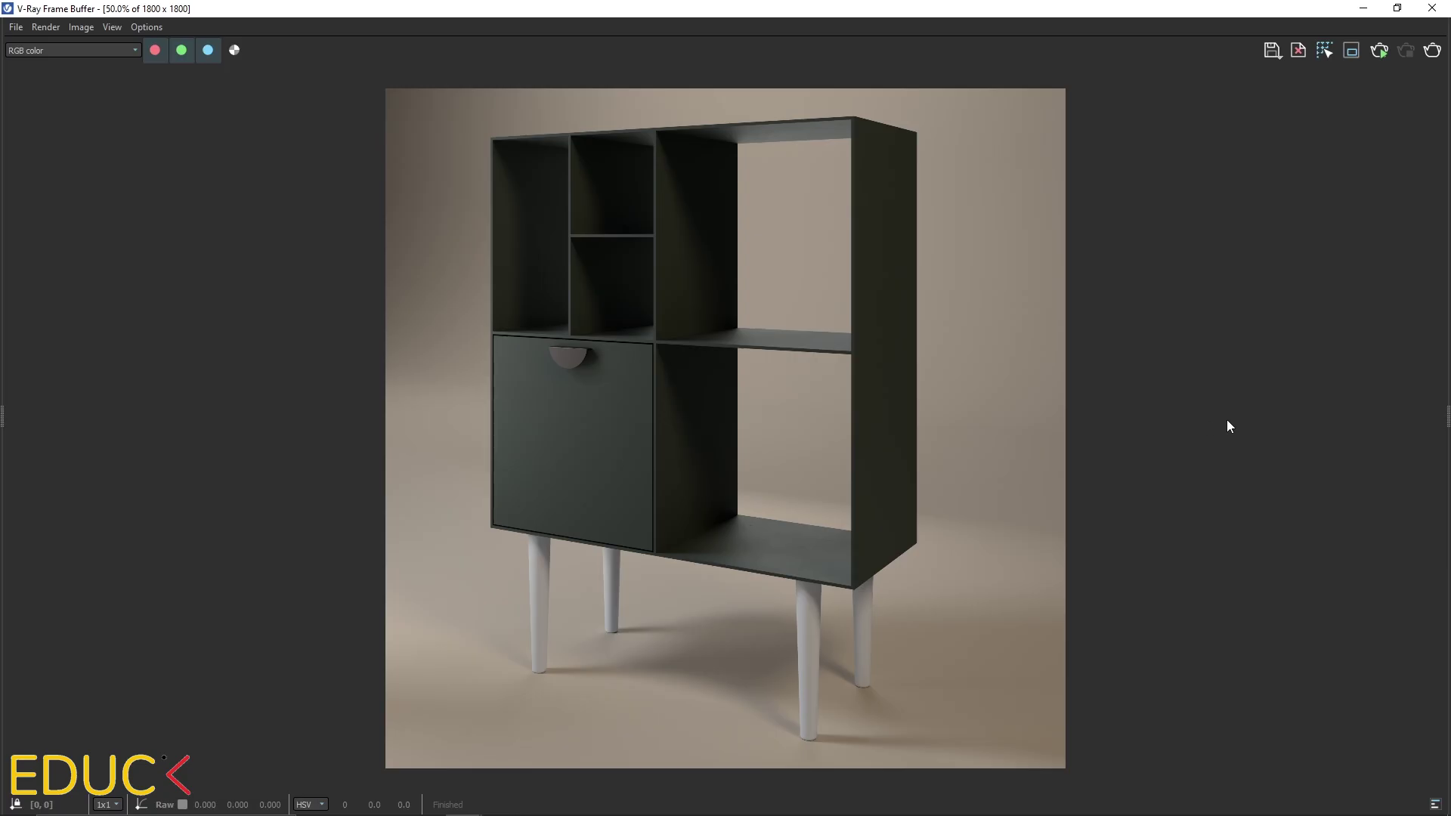
{"action": "scroll", "coordinate": [587, 342], "scroll_direction": "up", "scroll_amount": 2}
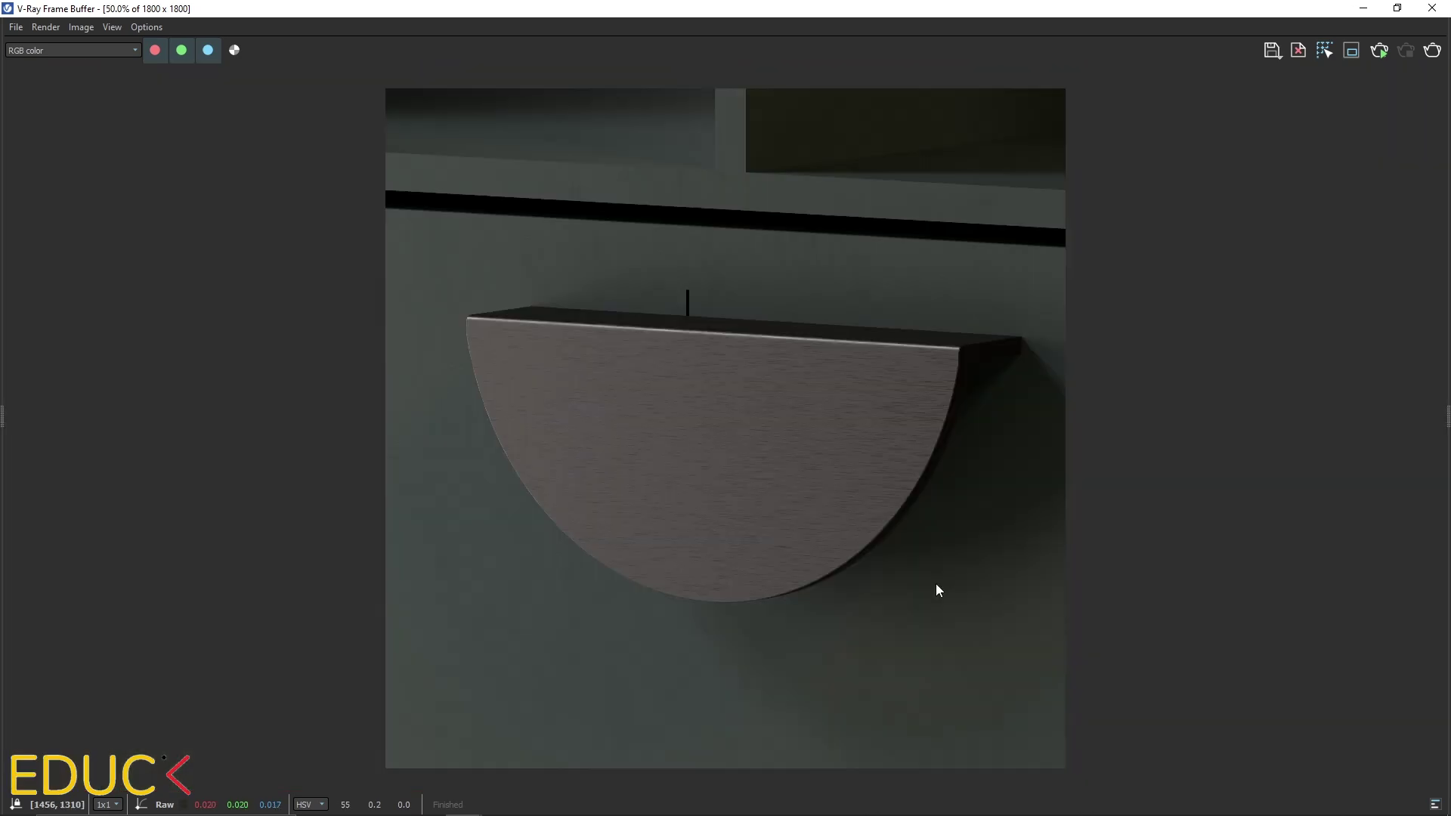
{"action": "scroll", "coordinate": [888, 505], "scroll_direction": "up", "scroll_amount": 3}
{"action": "scroll", "coordinate": [889, 504], "scroll_direction": "down", "scroll_amount": 3}
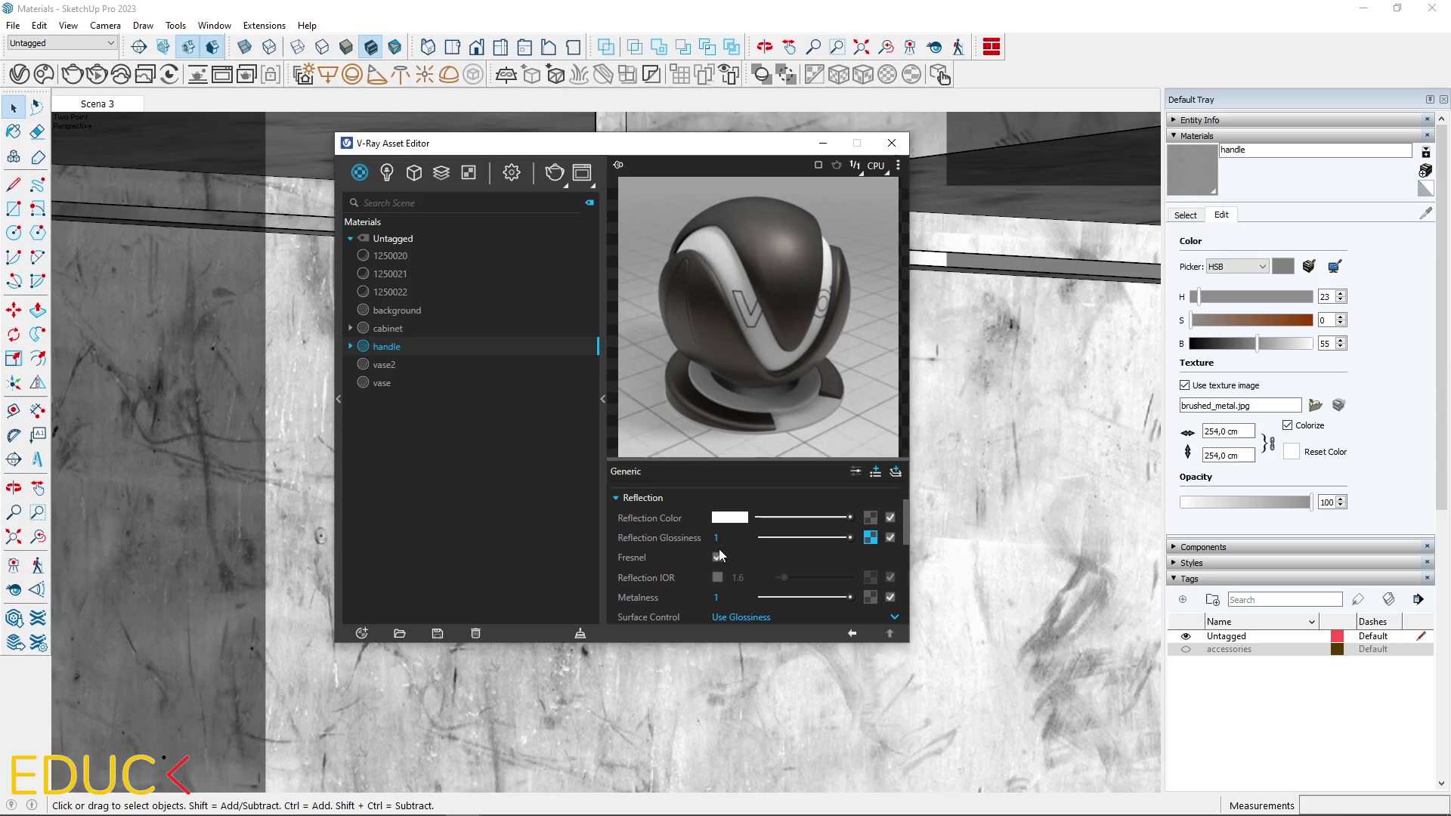
Wrap the handle's glossiness map in Mix (Value) with grey Color Top and Blend Amount 0.8.
{"action": "scroll", "coordinate": [718, 549], "scroll_direction": "up", "scroll_amount": 2}
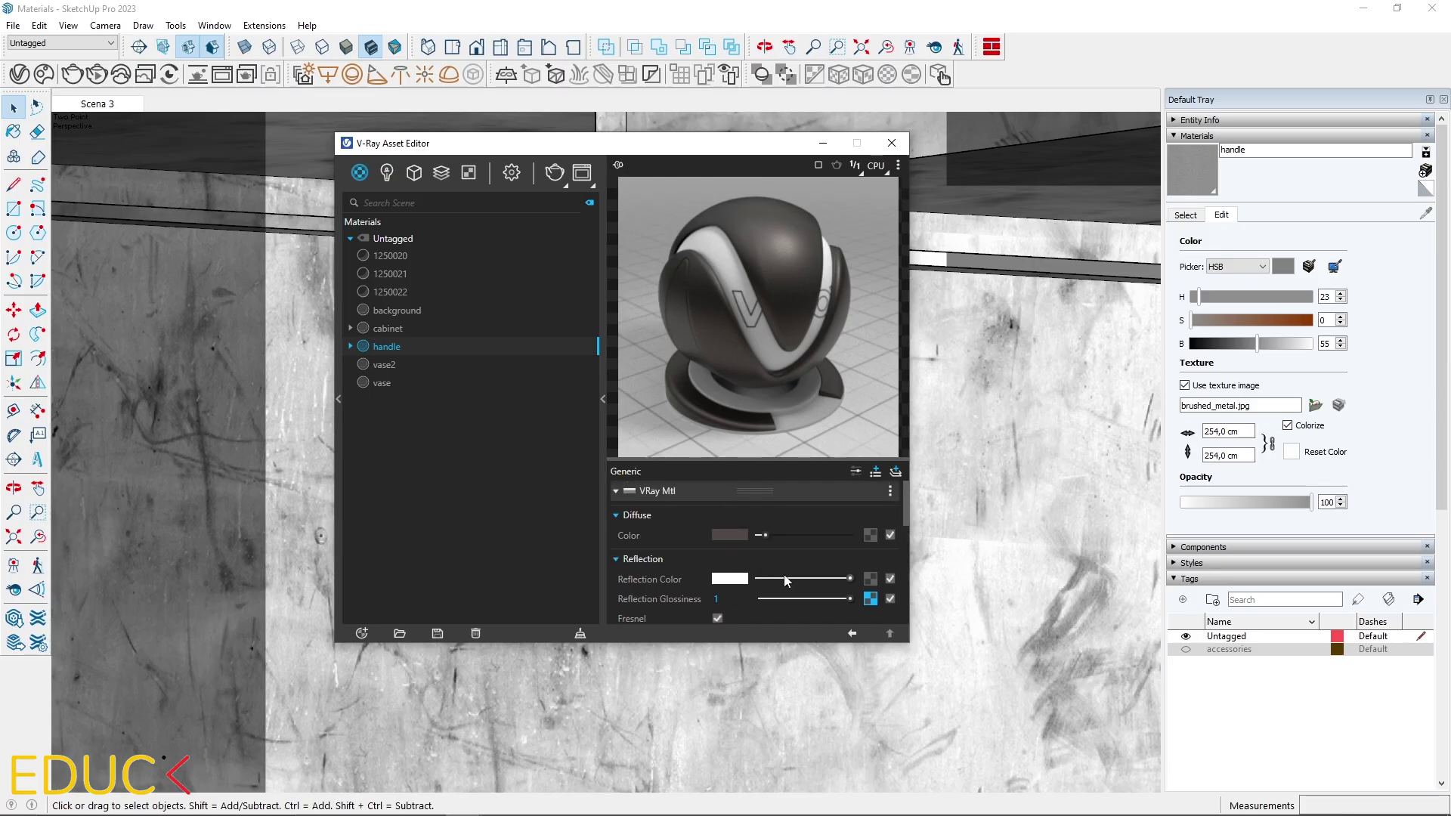
{"action": "right_click", "coordinate": [871, 598]}
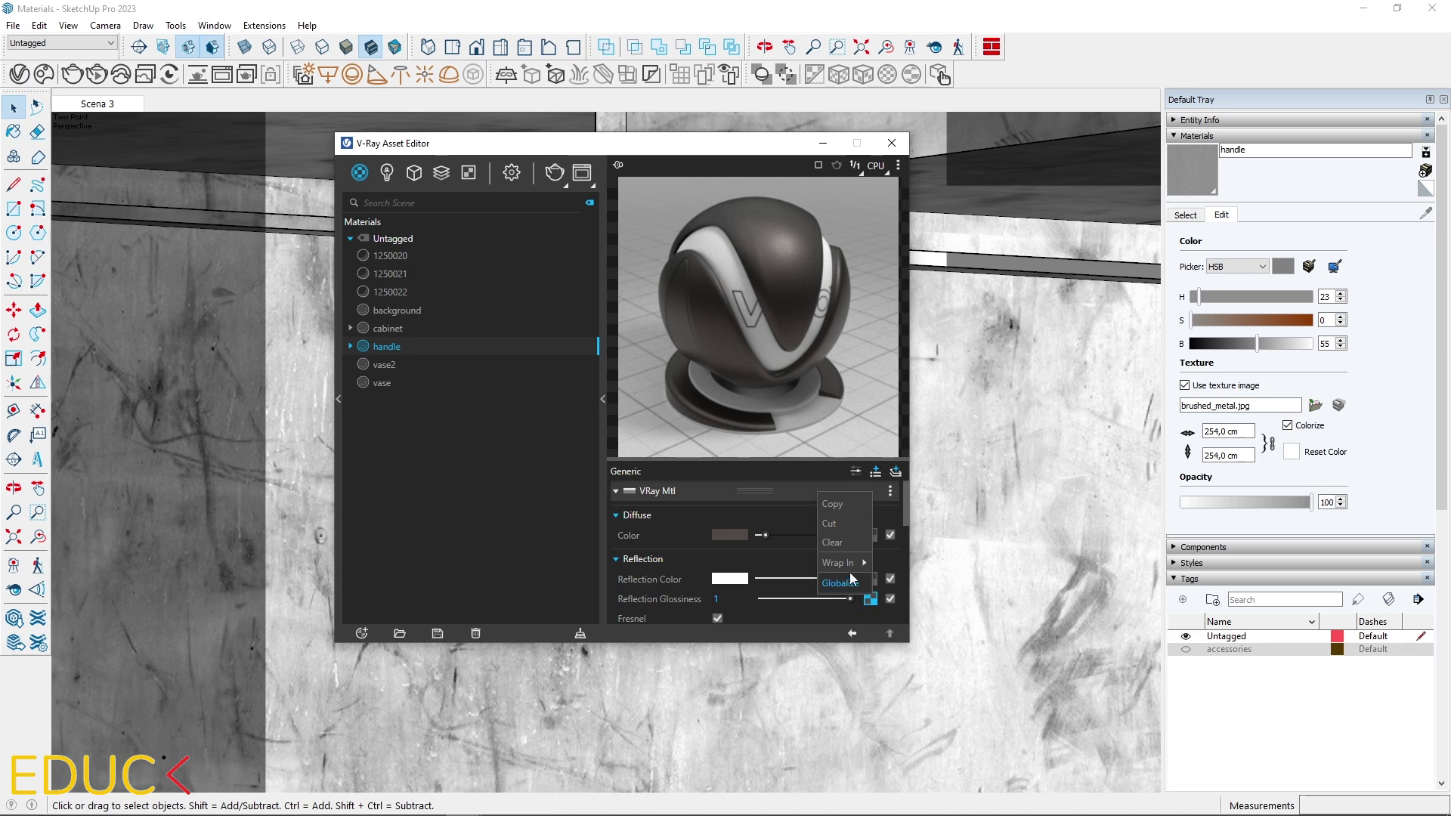
{"action": "mouse_move", "coordinate": [848, 573]}
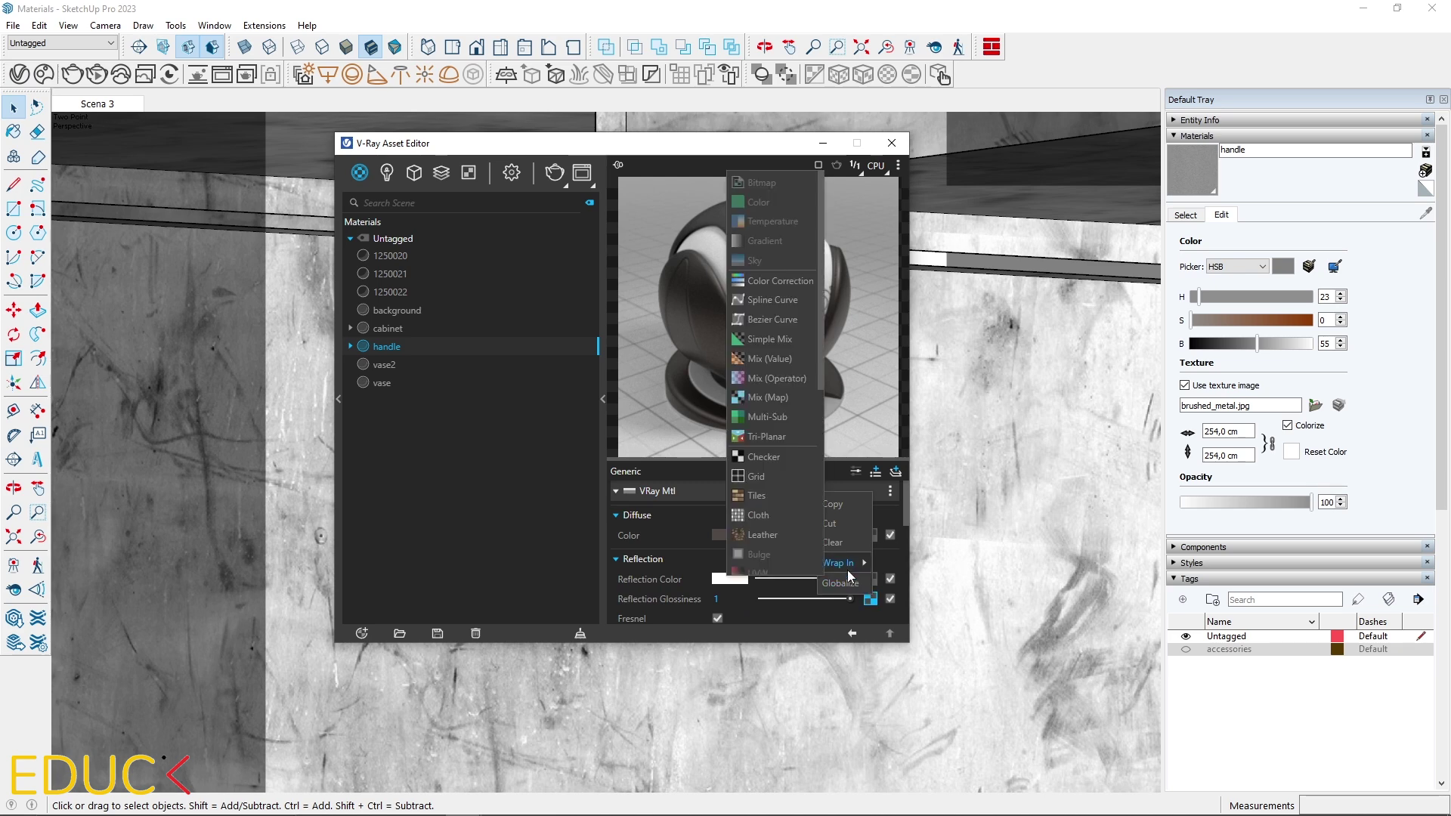
{"action": "left_click", "coordinate": [772, 356]}
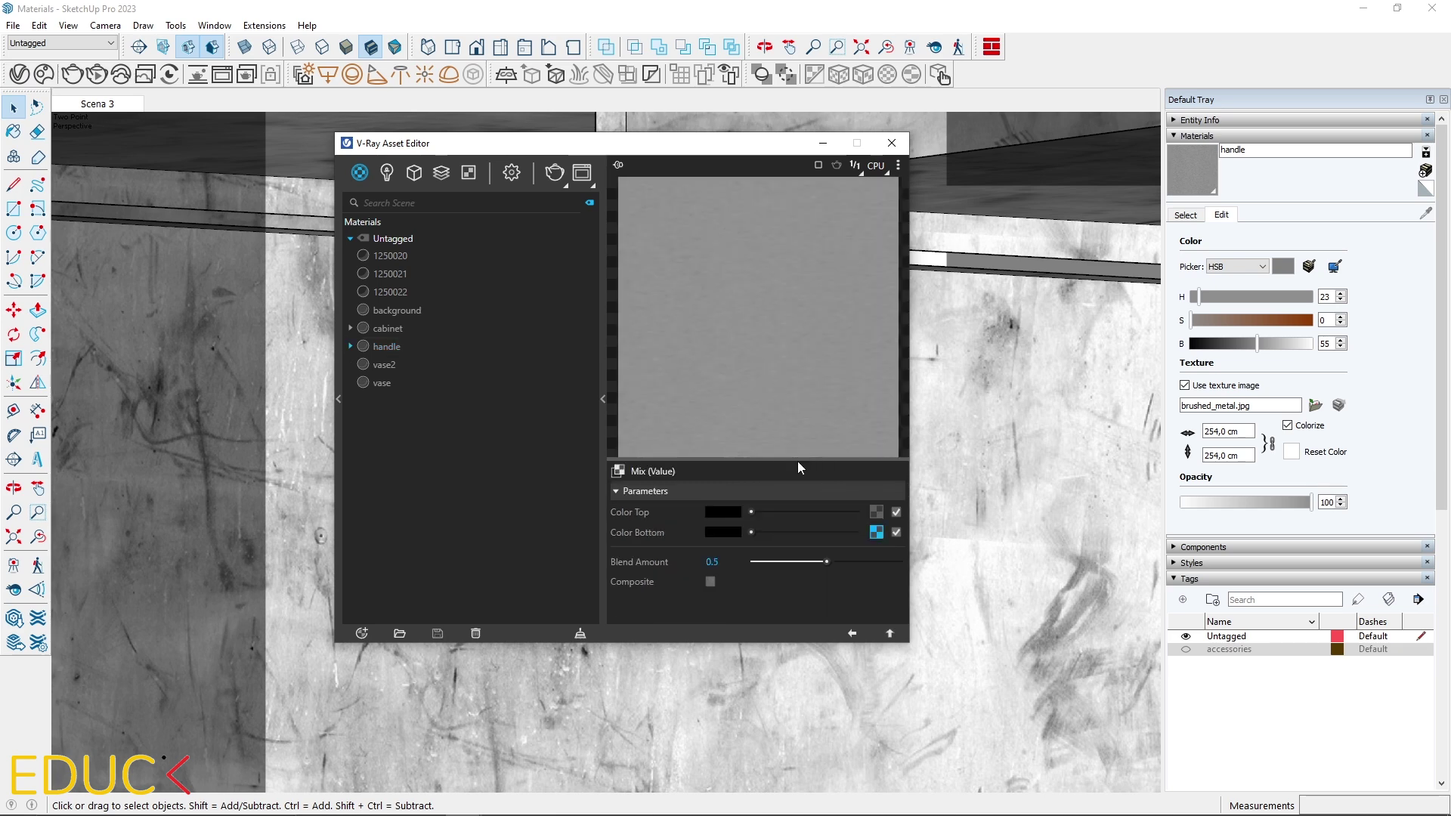
{"action": "left_click_drag", "start_coordinate": [754, 514], "coordinate": [787, 516]}
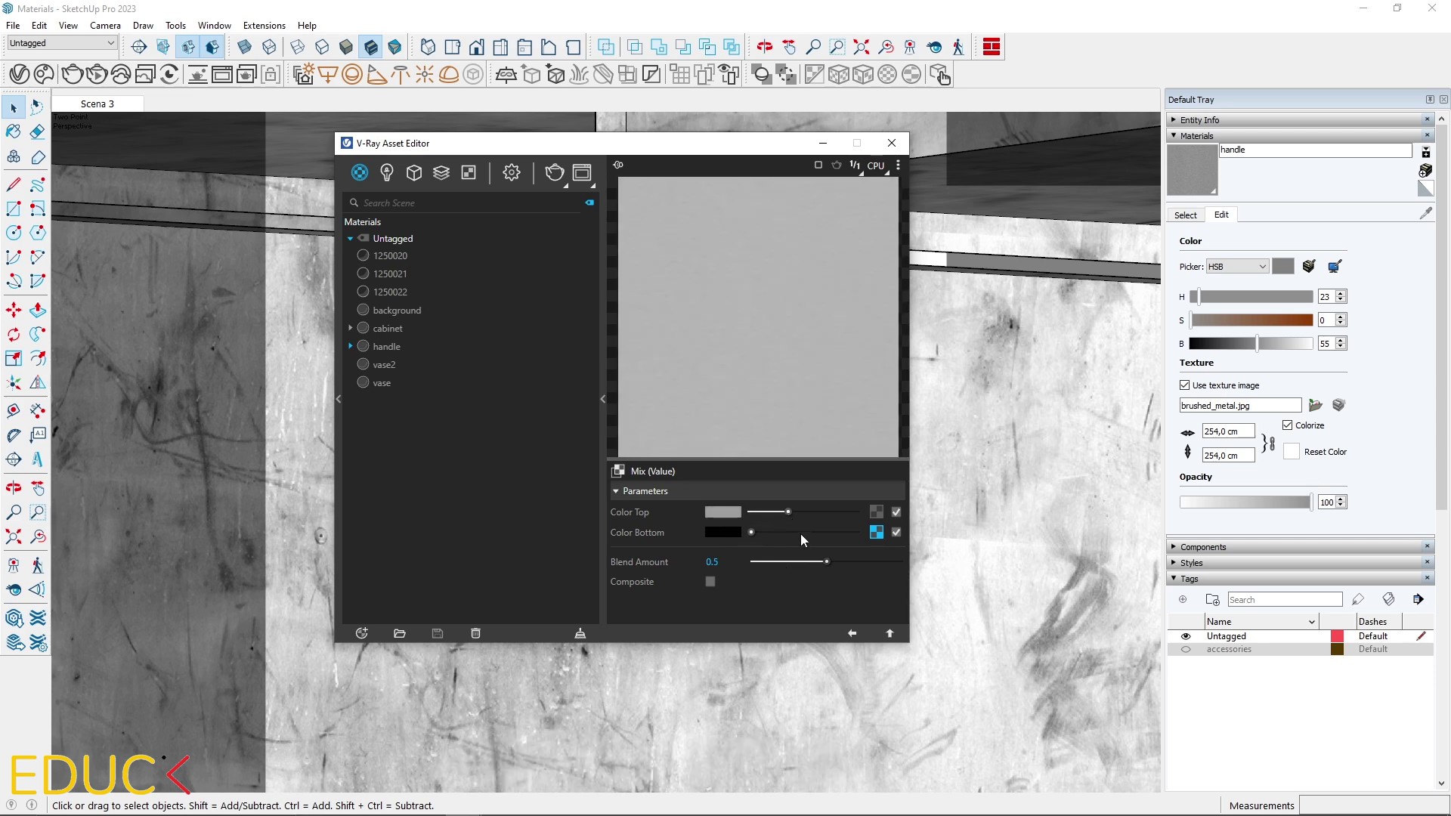
{"action": "left_click_drag", "start_coordinate": [827, 561], "coordinate": [869, 564]}
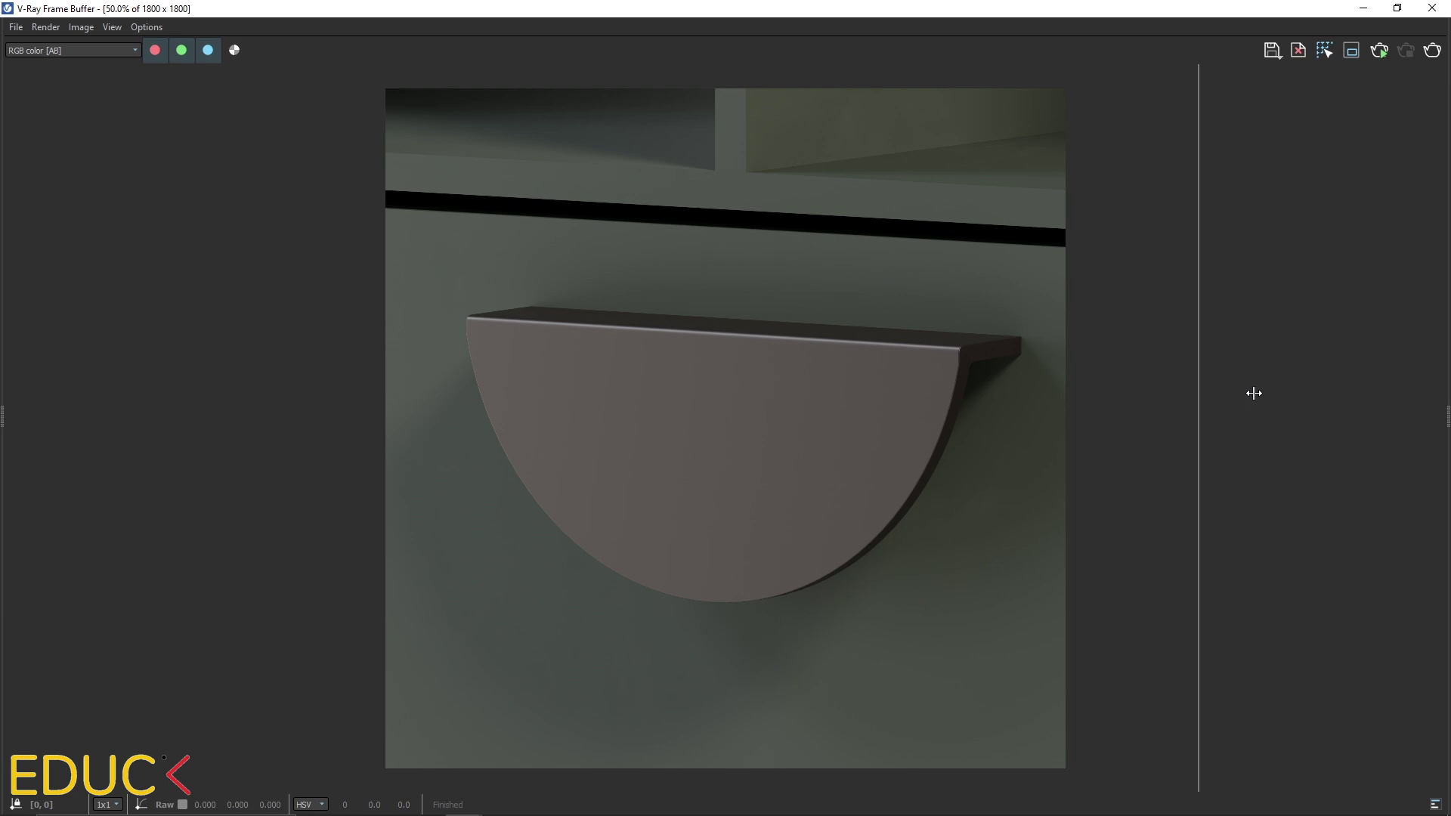
Drag the A/B divider left to compare the new handle render with the brushed-metal one.
{"action": "left_click_drag", "start_coordinate": [1254, 393], "coordinate": [691, 416]}
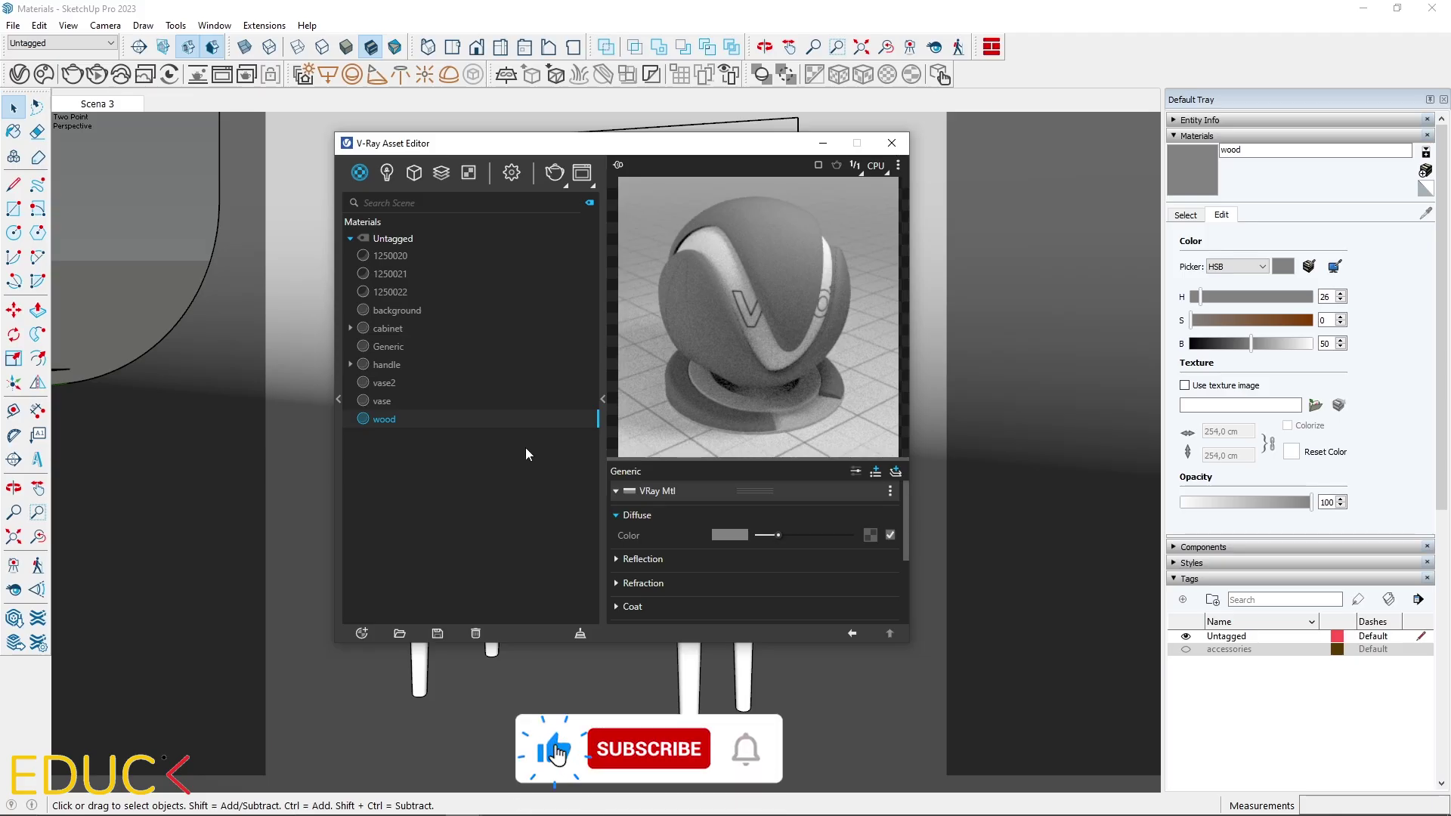
Load wood.jpg as the wood material's diffuse bitmap texture.
{"action": "left_click", "coordinate": [870, 535]}
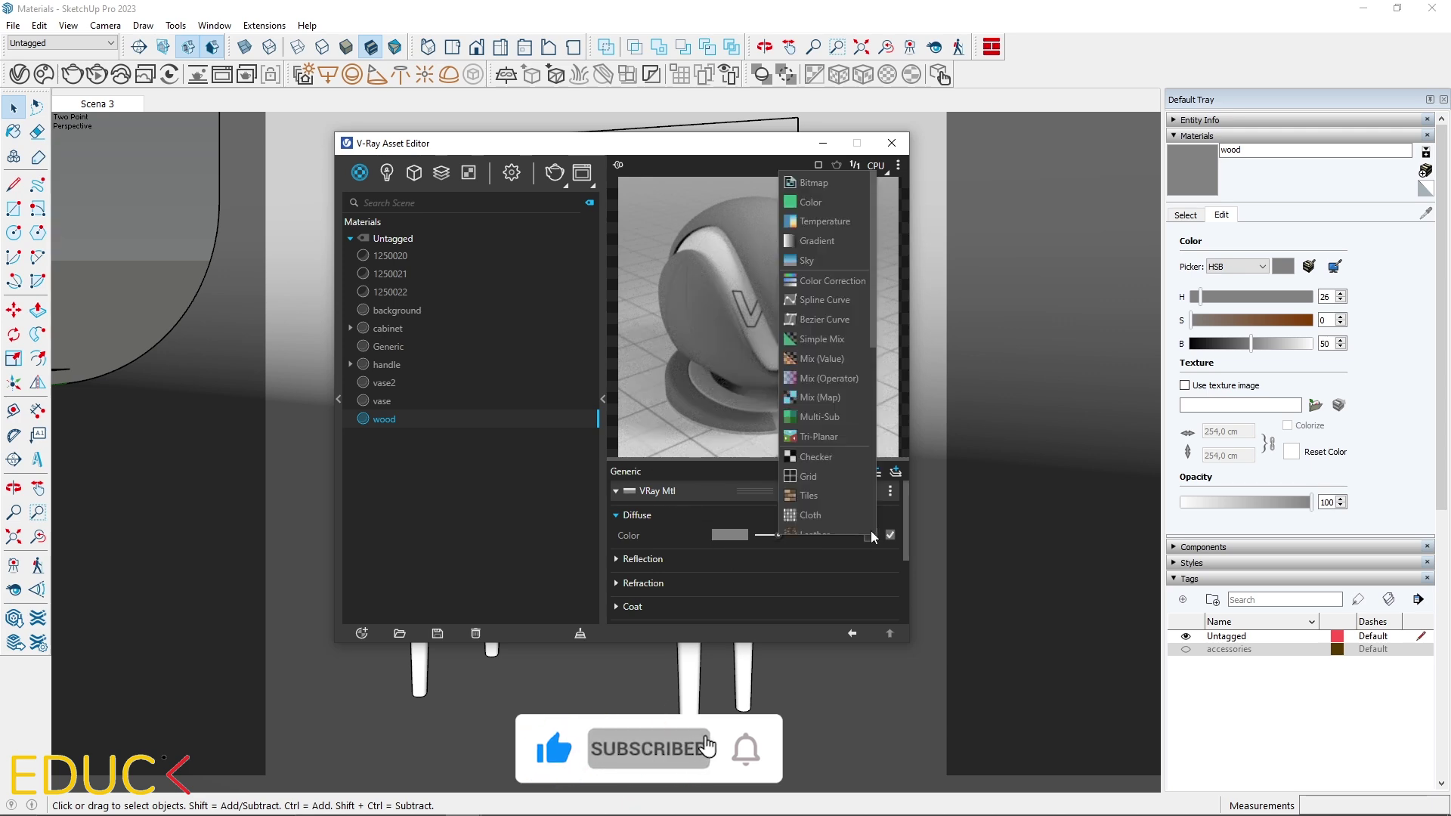
{"action": "left_click", "coordinate": [814, 184]}
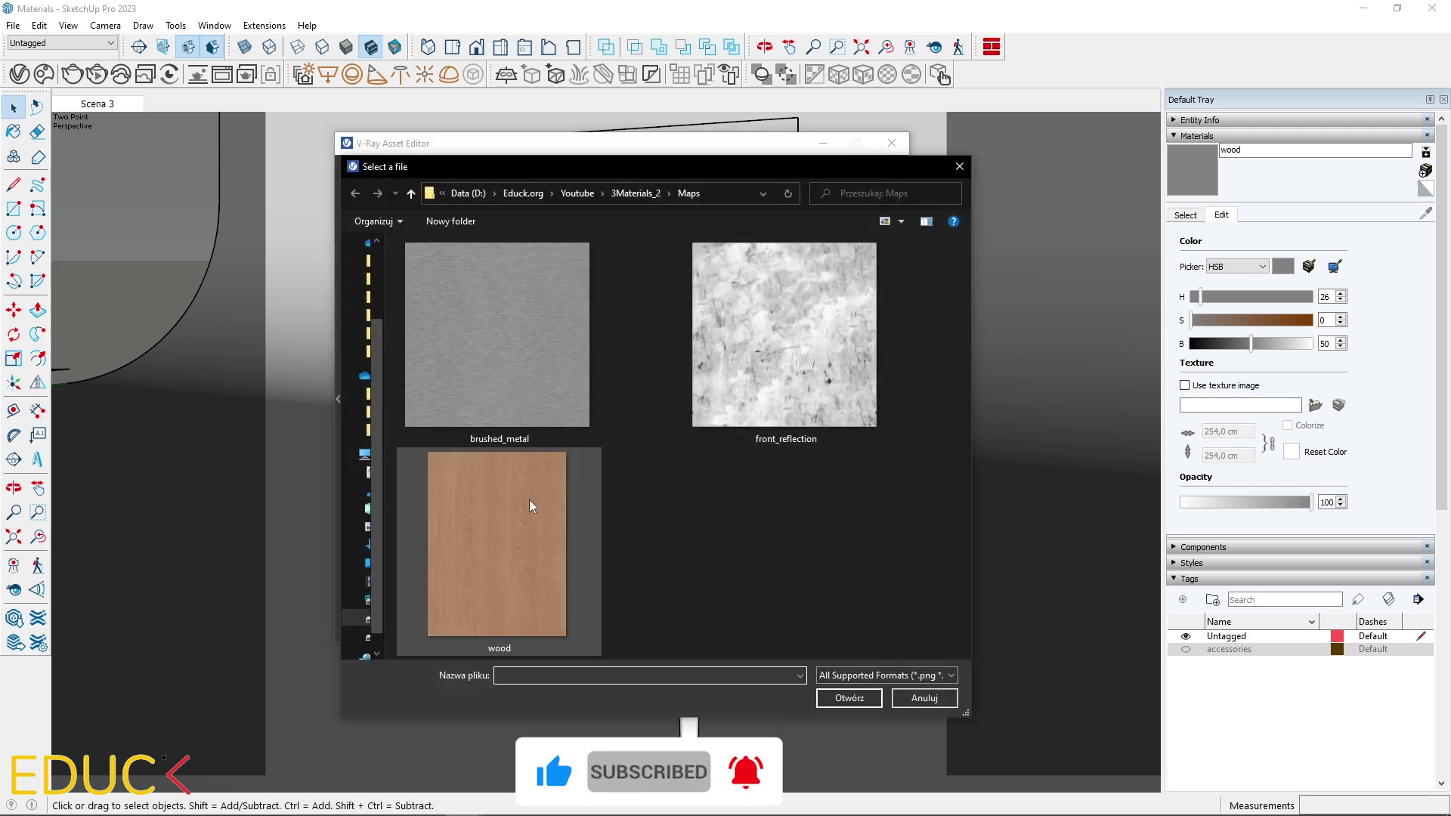
{"action": "double_click", "coordinate": [529, 501]}
Wrap the diffuse in a Mix (Operator) that multiplies with a dark brown Texture B at Mix Amount 0.82.
{"action": "right_click", "coordinate": [870, 535]}
{"action": "mouse_move", "coordinate": [833, 504]}
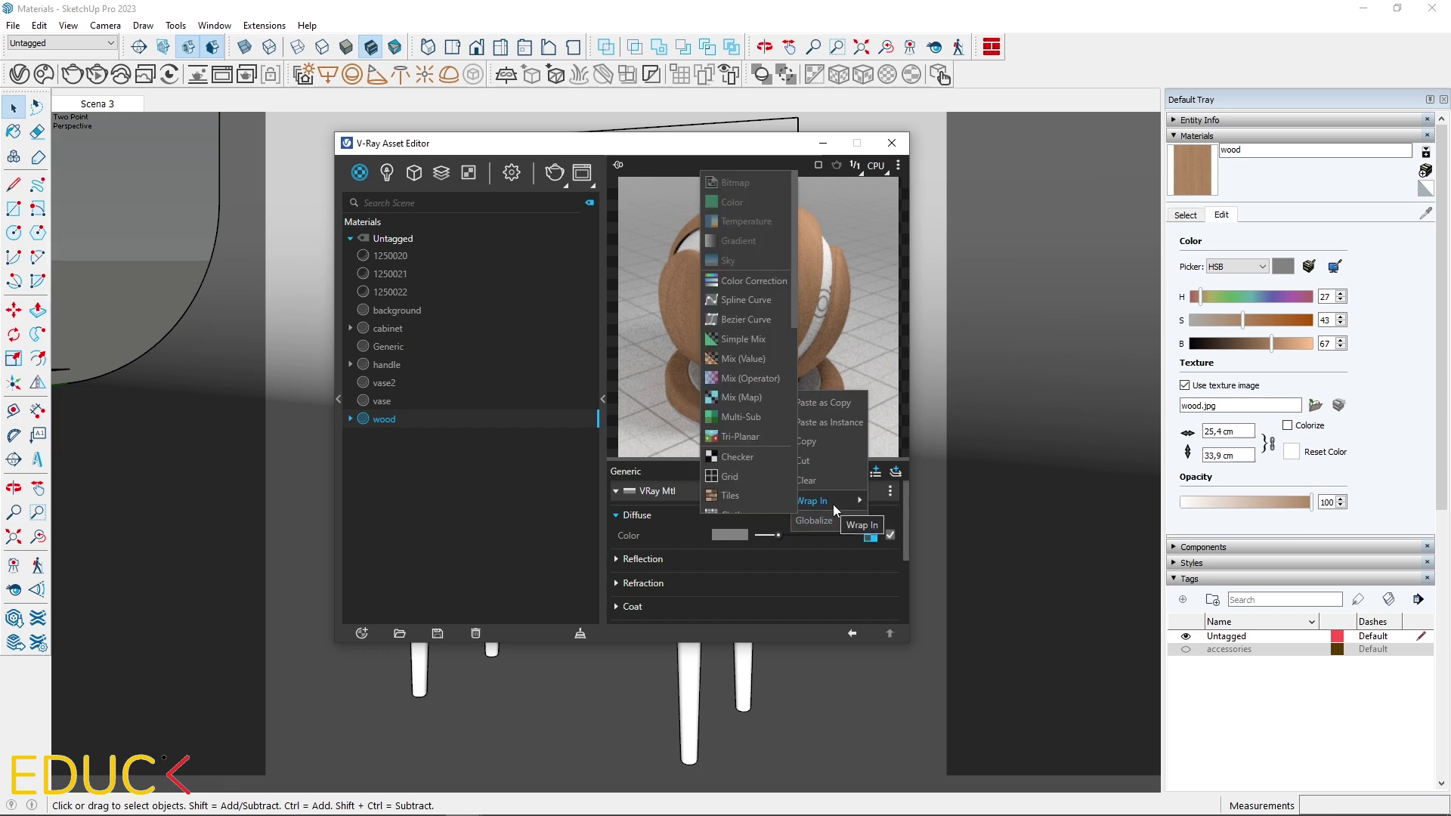
{"action": "left_click", "coordinate": [760, 378]}
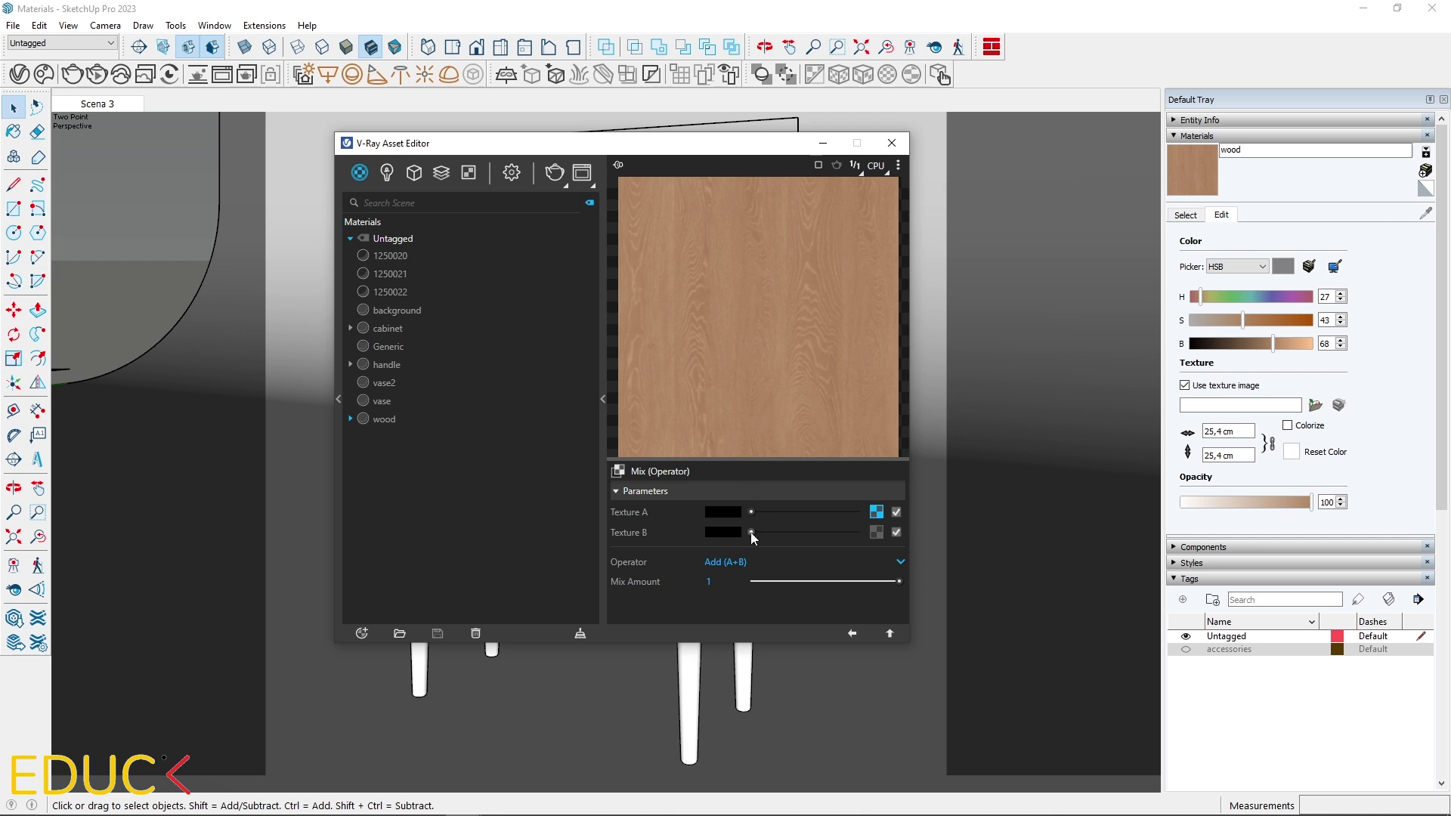
{"action": "left_click", "coordinate": [725, 529]}
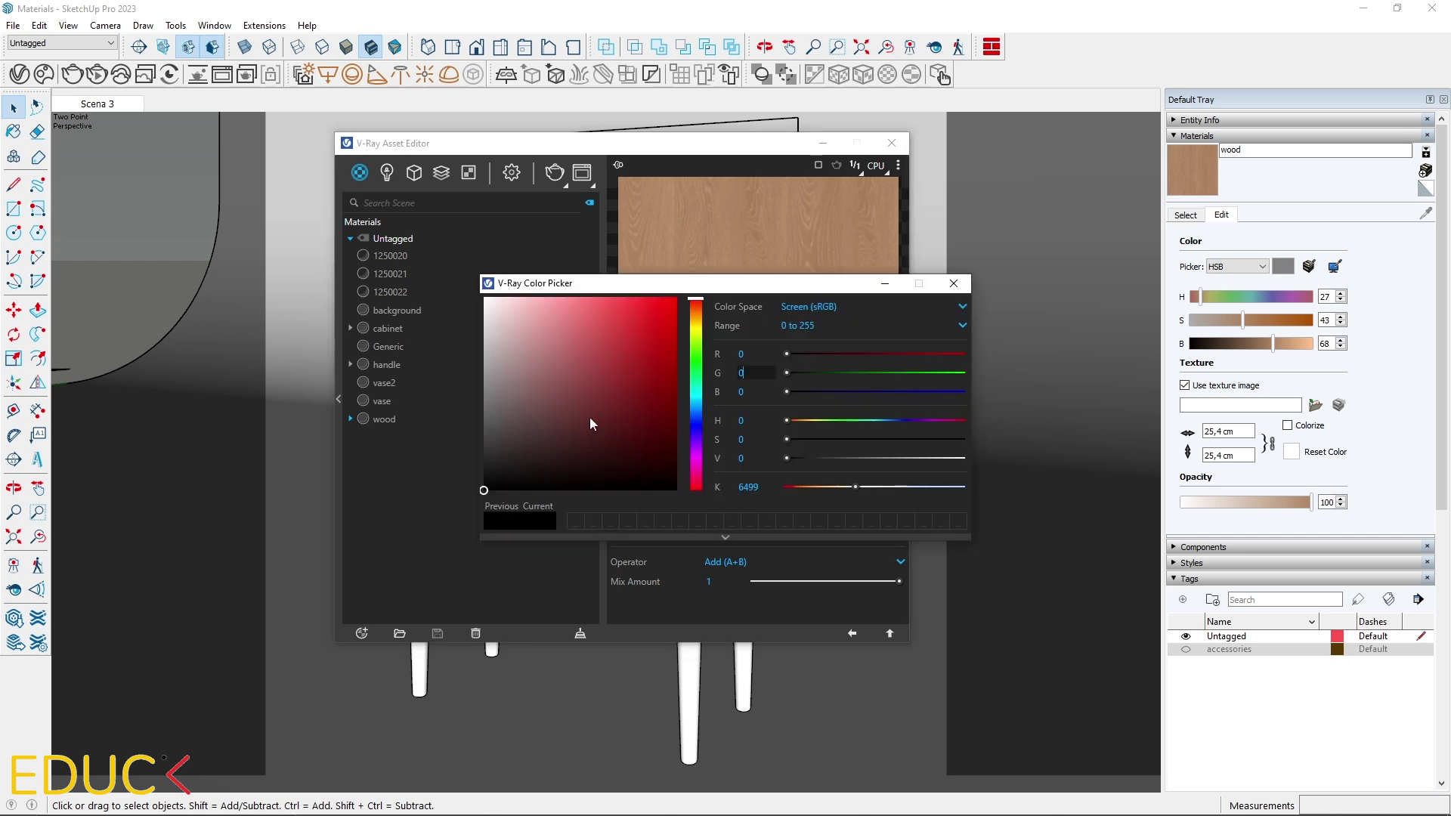
{"action": "left_click", "coordinate": [695, 312]}
{"action": "left_click_drag", "start_coordinate": [605, 386], "coordinate": [579, 458]}
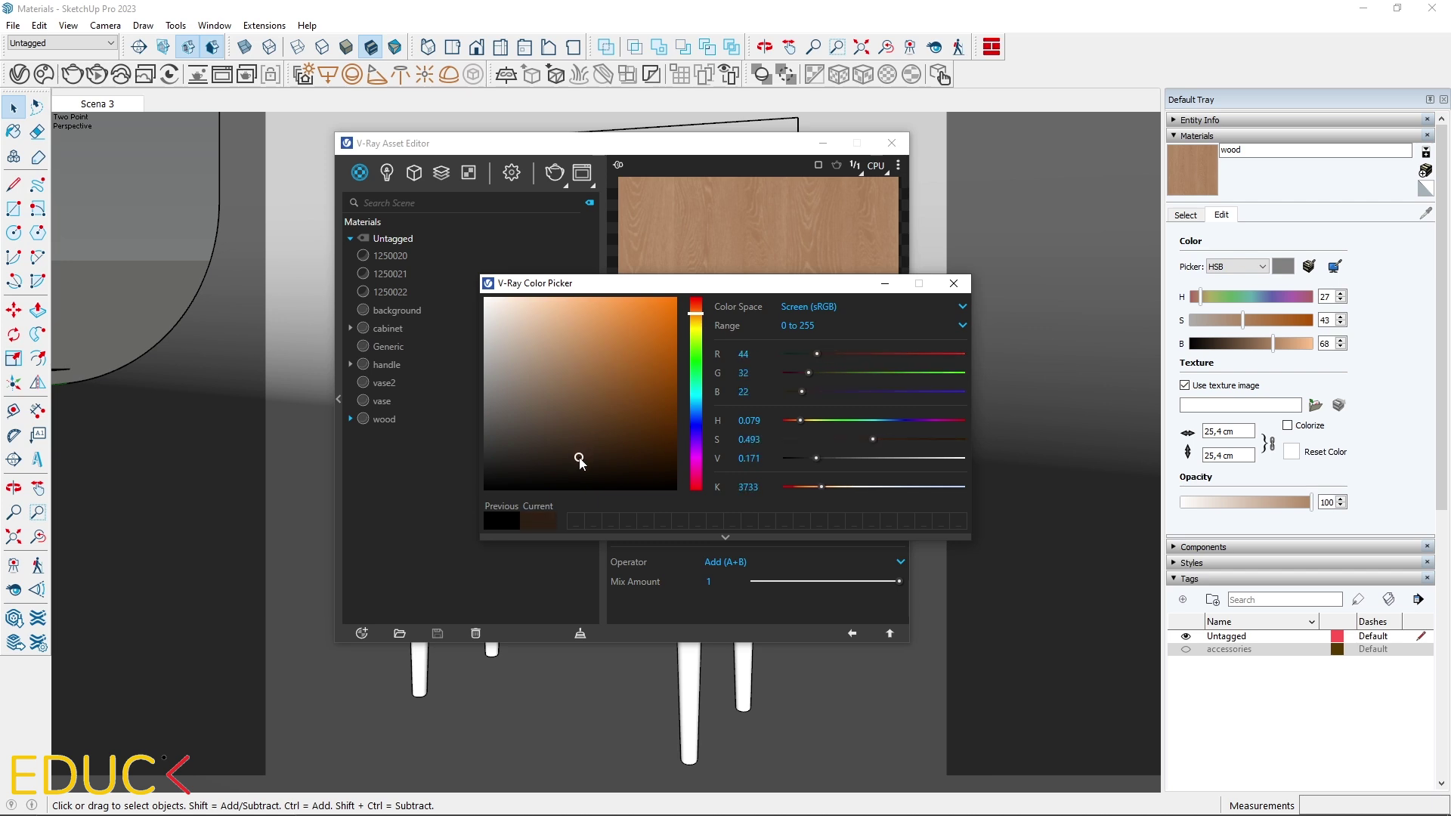
{"action": "left_click", "coordinate": [736, 564]}
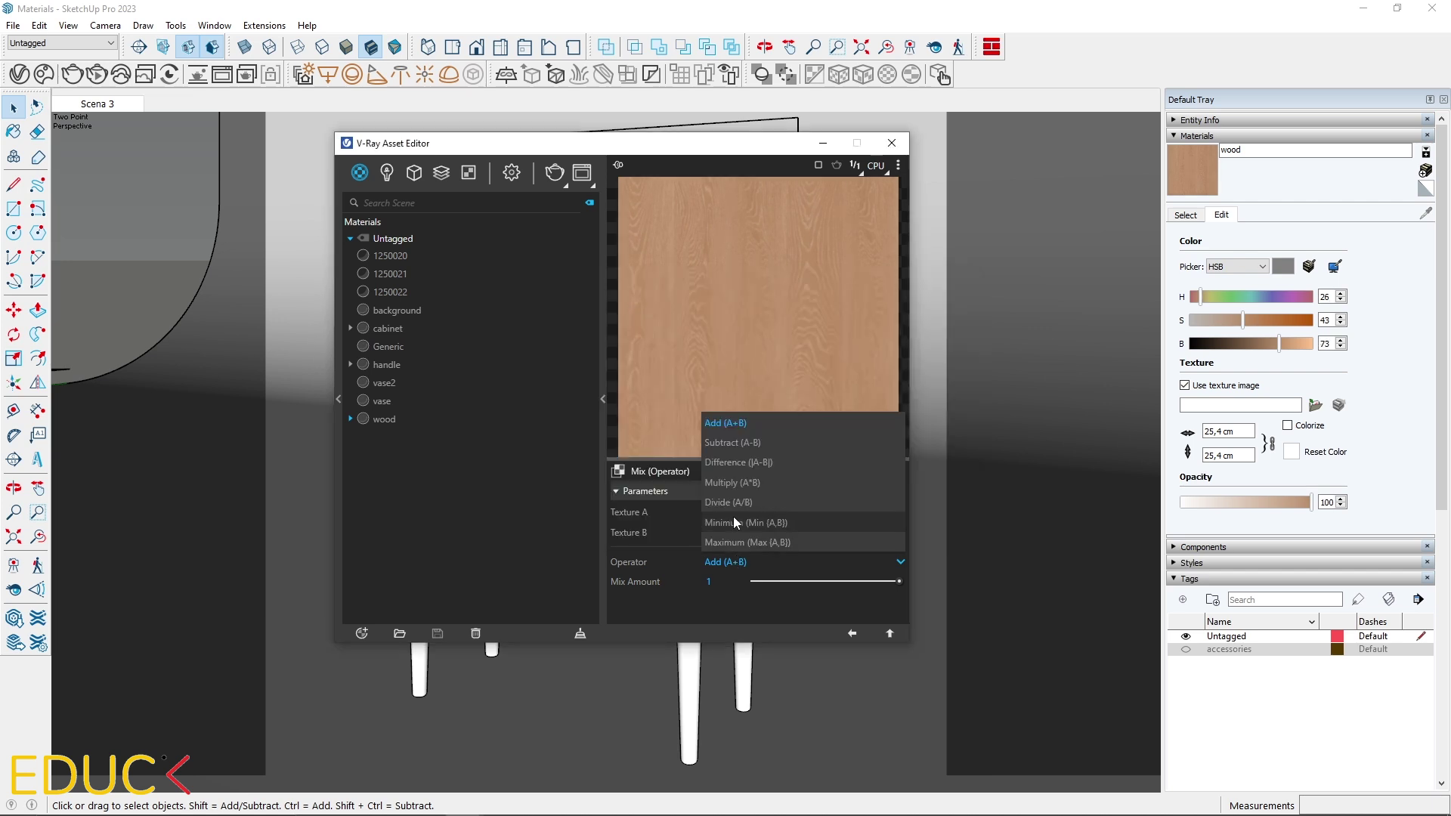
{"action": "left_click", "coordinate": [731, 483]}
{"action": "left_click_drag", "start_coordinate": [900, 579], "coordinate": [874, 573]}
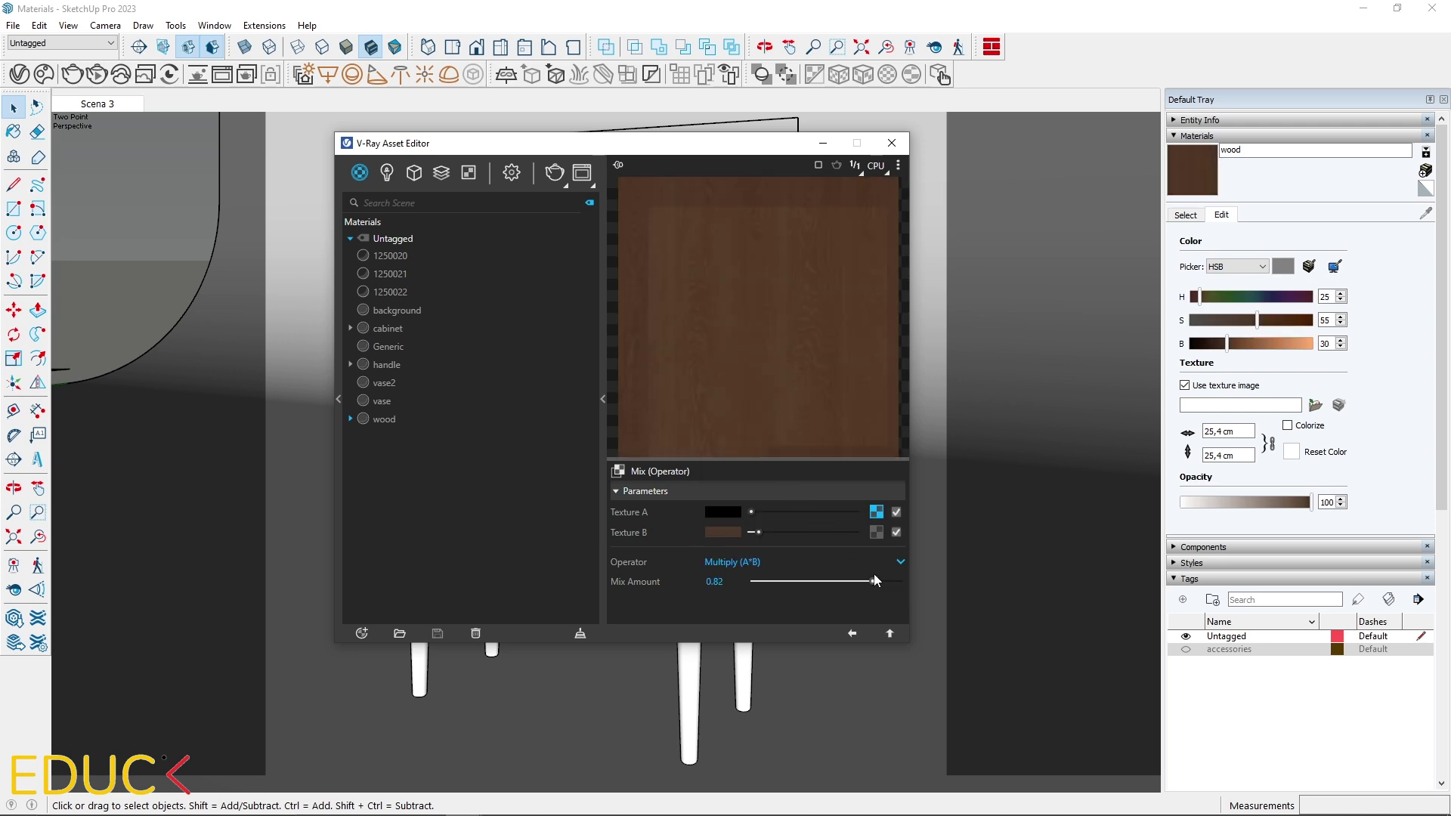
Expand Reflection and raise the wood's reflection colour to light grey.
{"action": "left_click", "coordinate": [853, 633]}
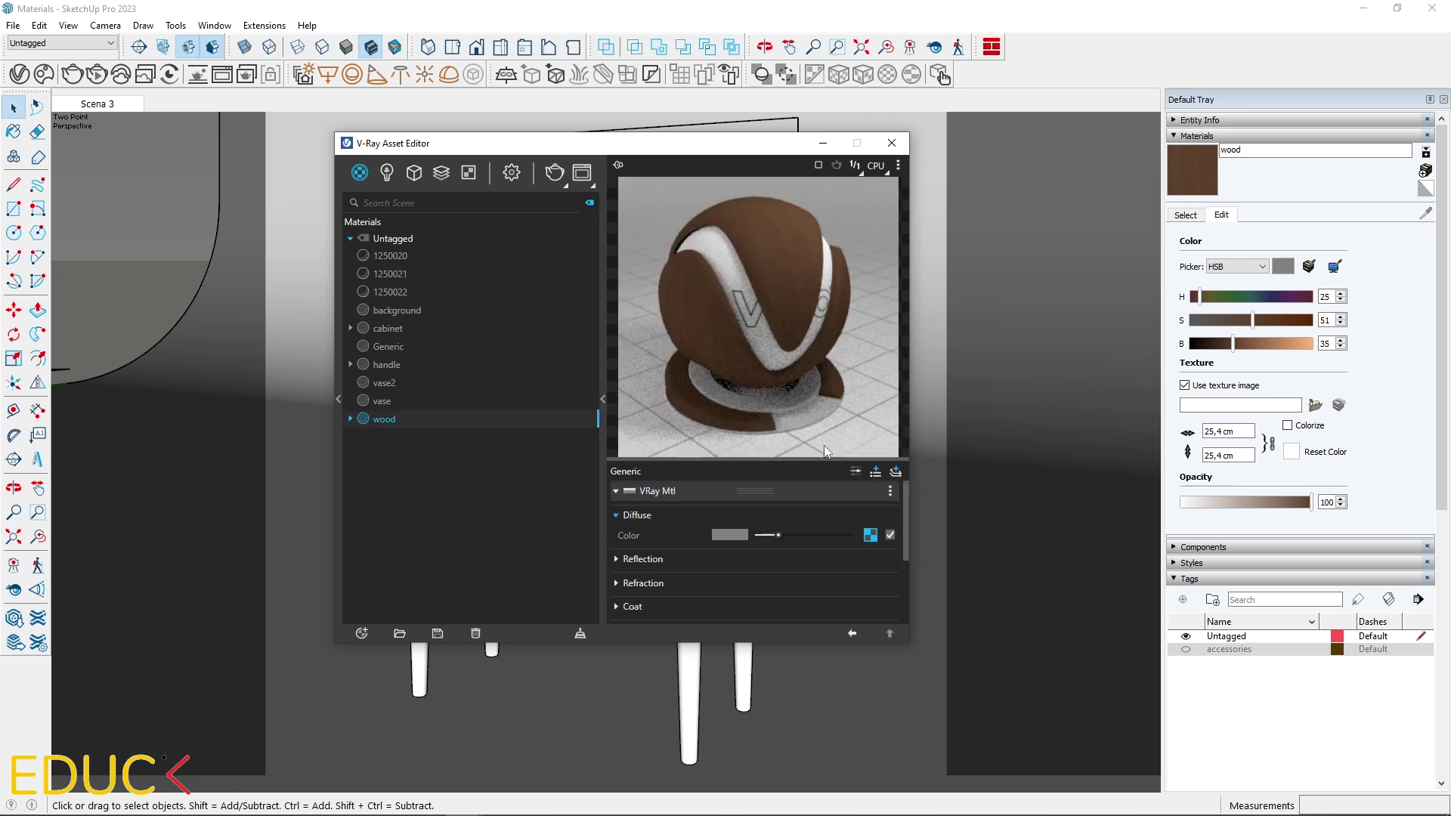
{"action": "left_click", "coordinate": [713, 559]}
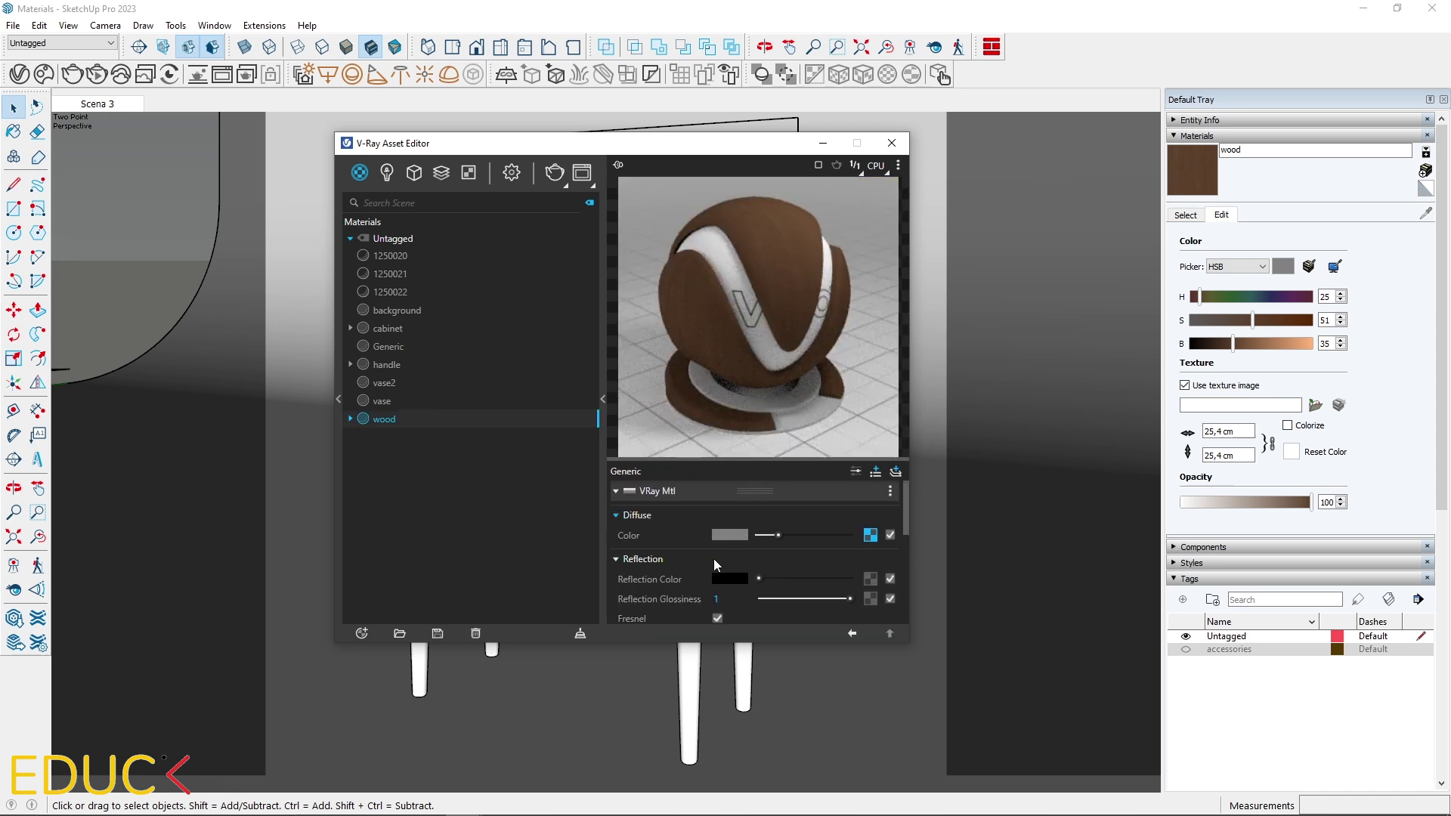
{"action": "left_click_drag", "start_coordinate": [786, 579], "coordinate": [801, 579]}
{"action": "left_click_drag", "start_coordinate": [800, 578], "coordinate": [818, 579]}
Load the wood bitmap into Glossiness, wrapped in Color Correction with Saturation -1.
{"action": "left_click", "coordinate": [869, 579]}
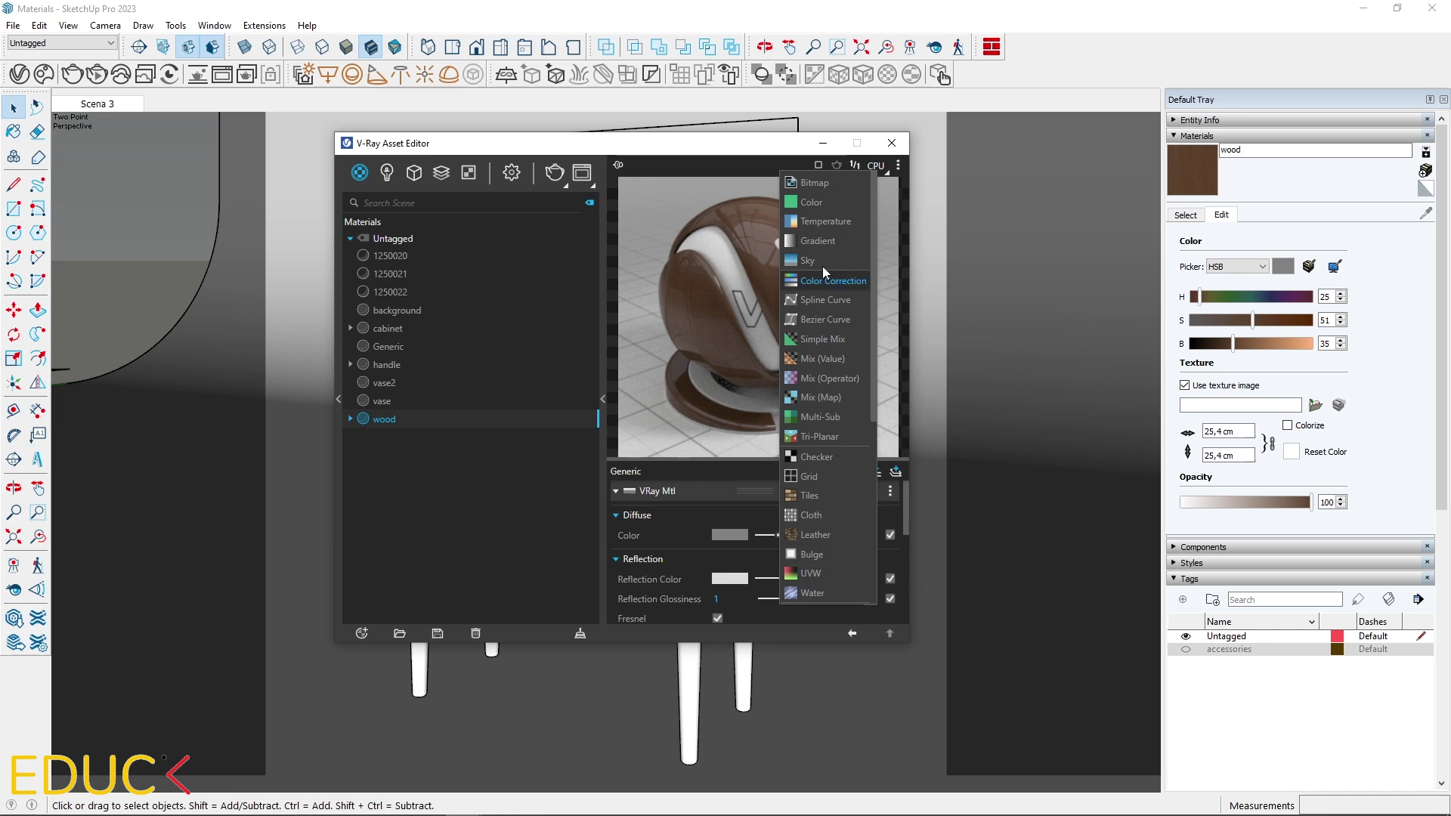
{"action": "left_click", "coordinate": [814, 183]}
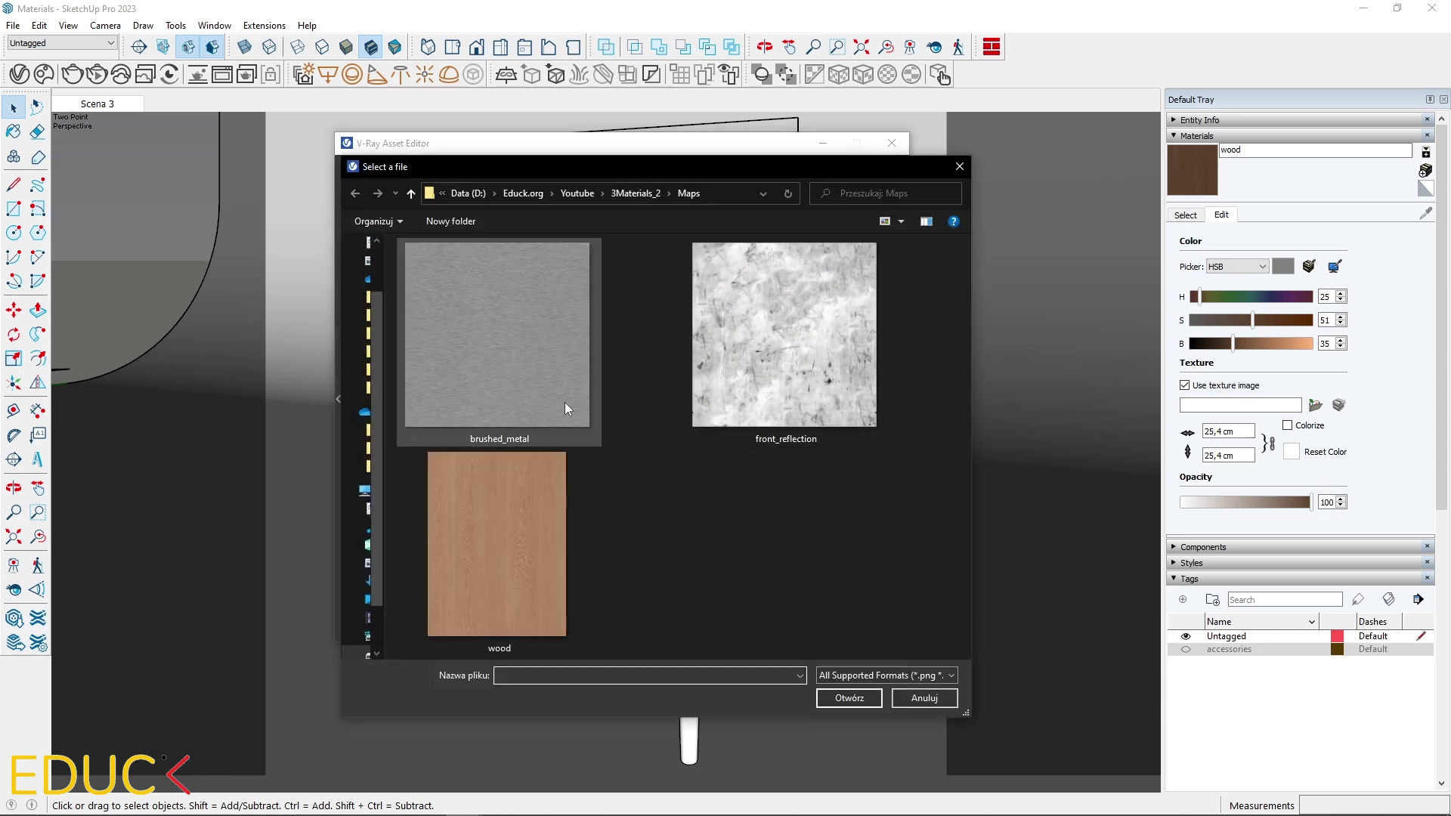
{"action": "double_click", "coordinate": [551, 463]}
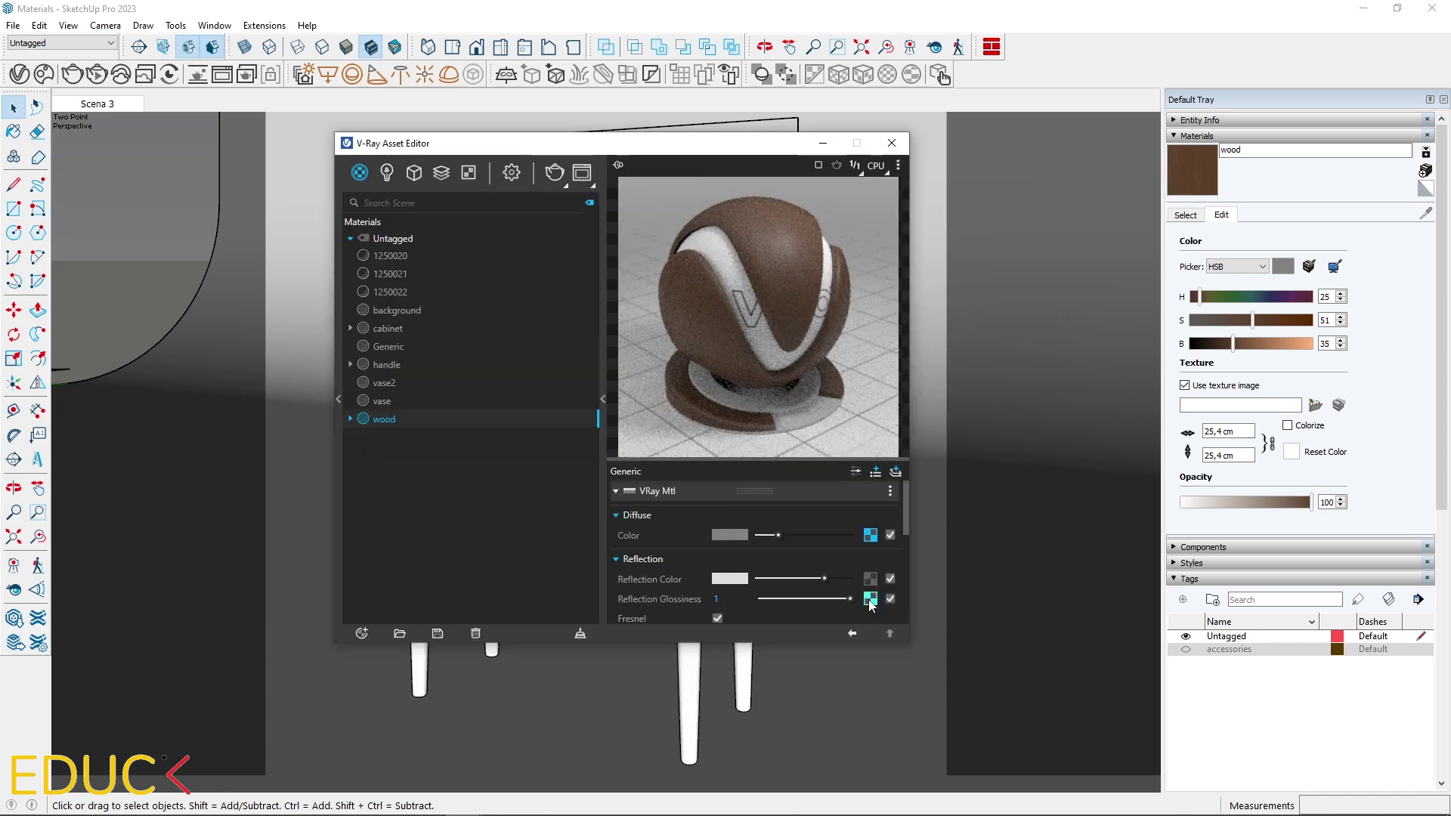
{"action": "right_click", "coordinate": [869, 600]}
{"action": "mouse_move", "coordinate": [842, 576]}
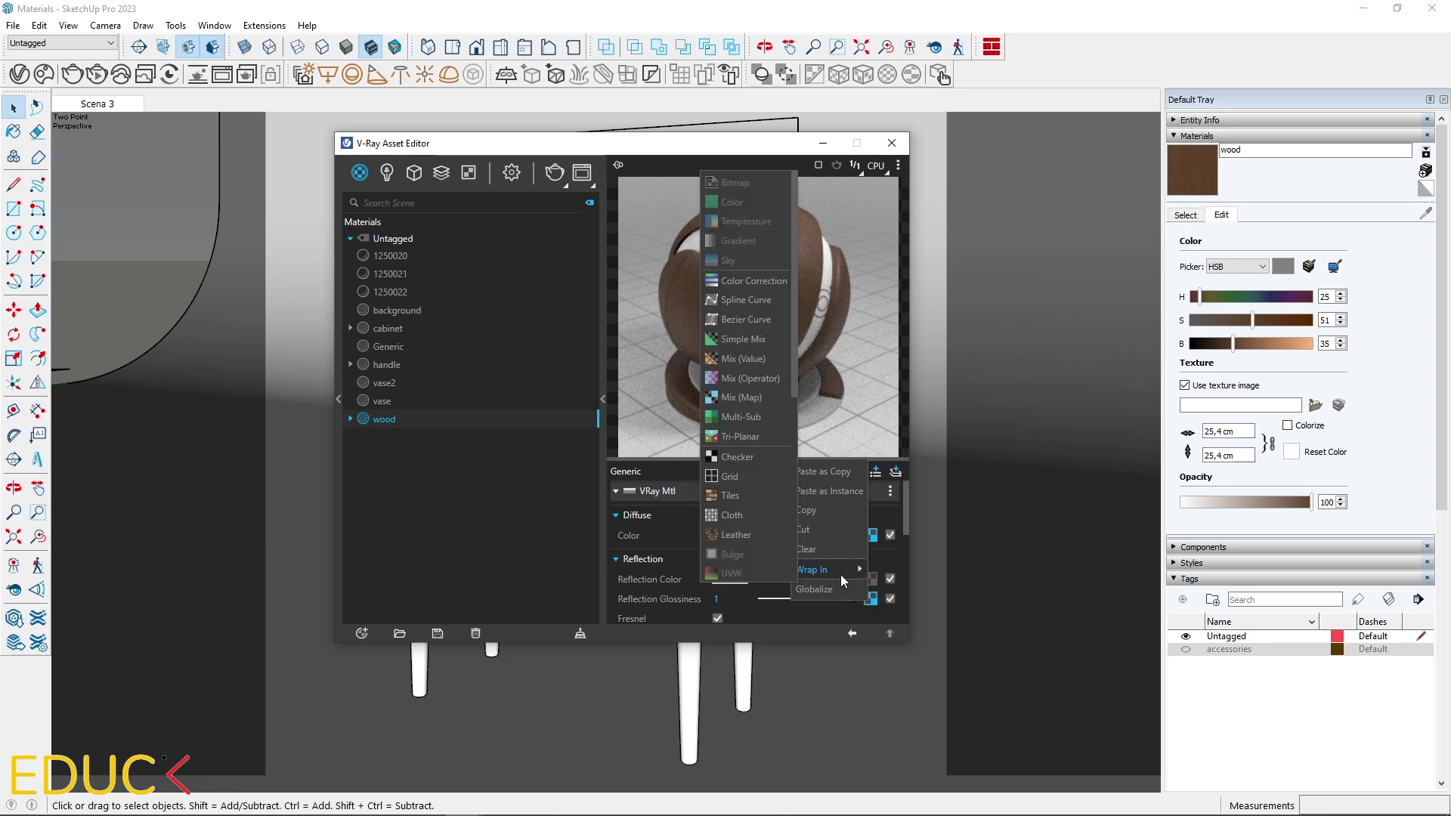
{"action": "left_click", "coordinate": [733, 283]}
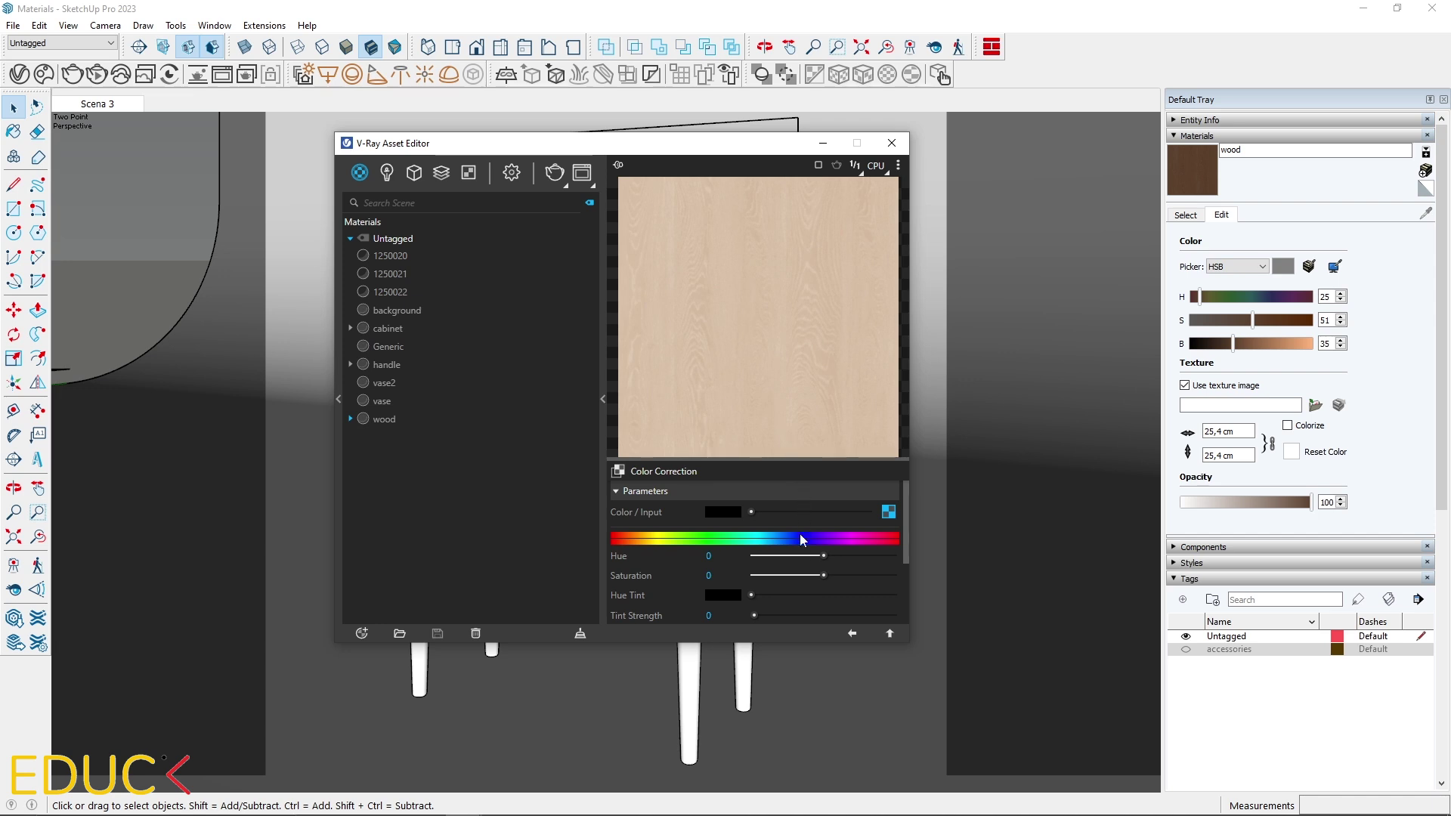
{"action": "left_click_drag", "start_coordinate": [798, 583], "coordinate": [736, 575]}
{"action": "left_click", "coordinate": [853, 633]}
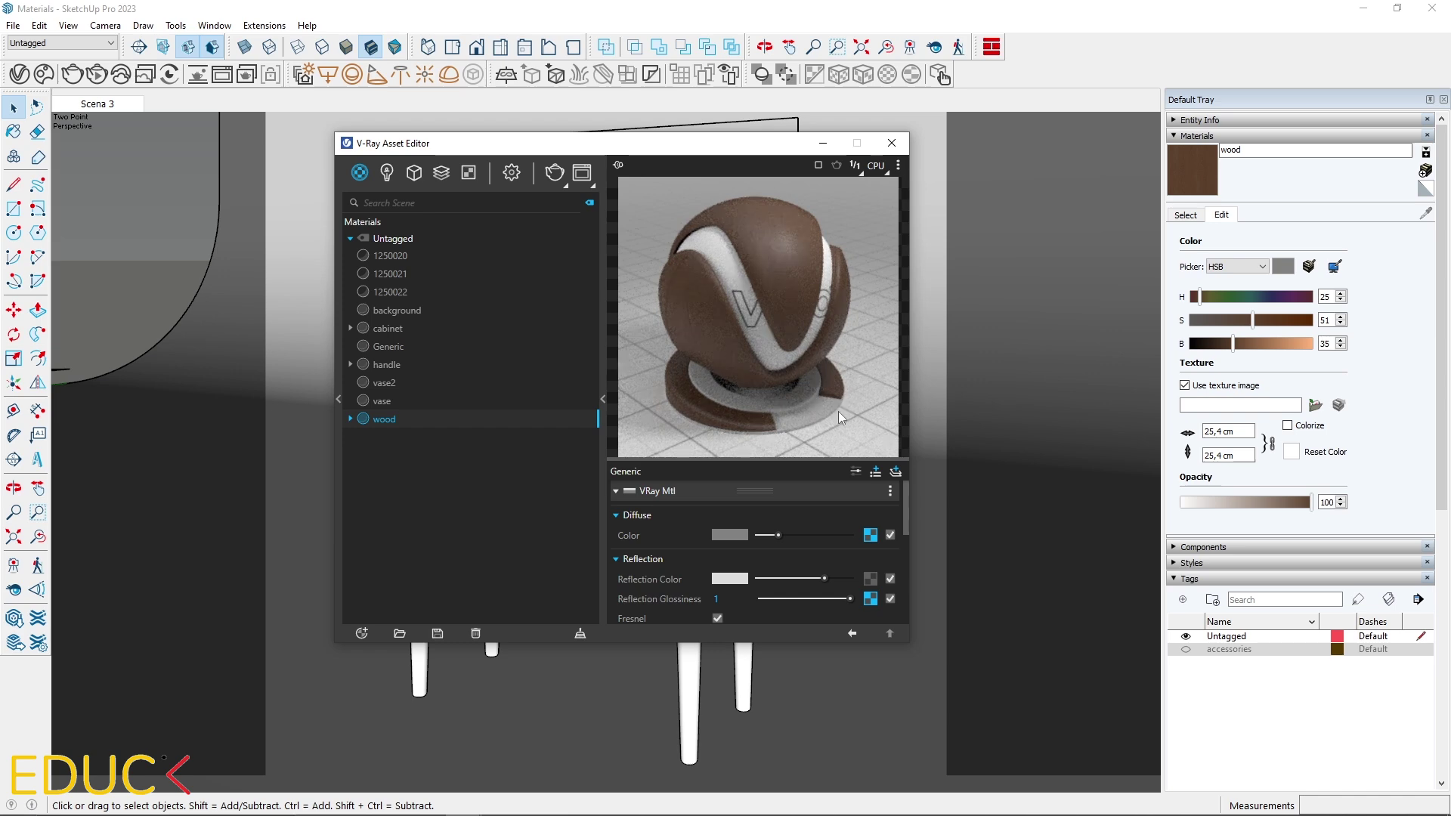
Copy the glossiness map and paste it into the wood material's Bump slot.
{"action": "right_click", "coordinate": [871, 600]}
{"action": "left_click", "coordinate": [831, 508]}
{"action": "scroll", "coordinate": [786, 538], "scroll_direction": "down", "scroll_amount": 5}
{"action": "left_click", "coordinate": [793, 566]}
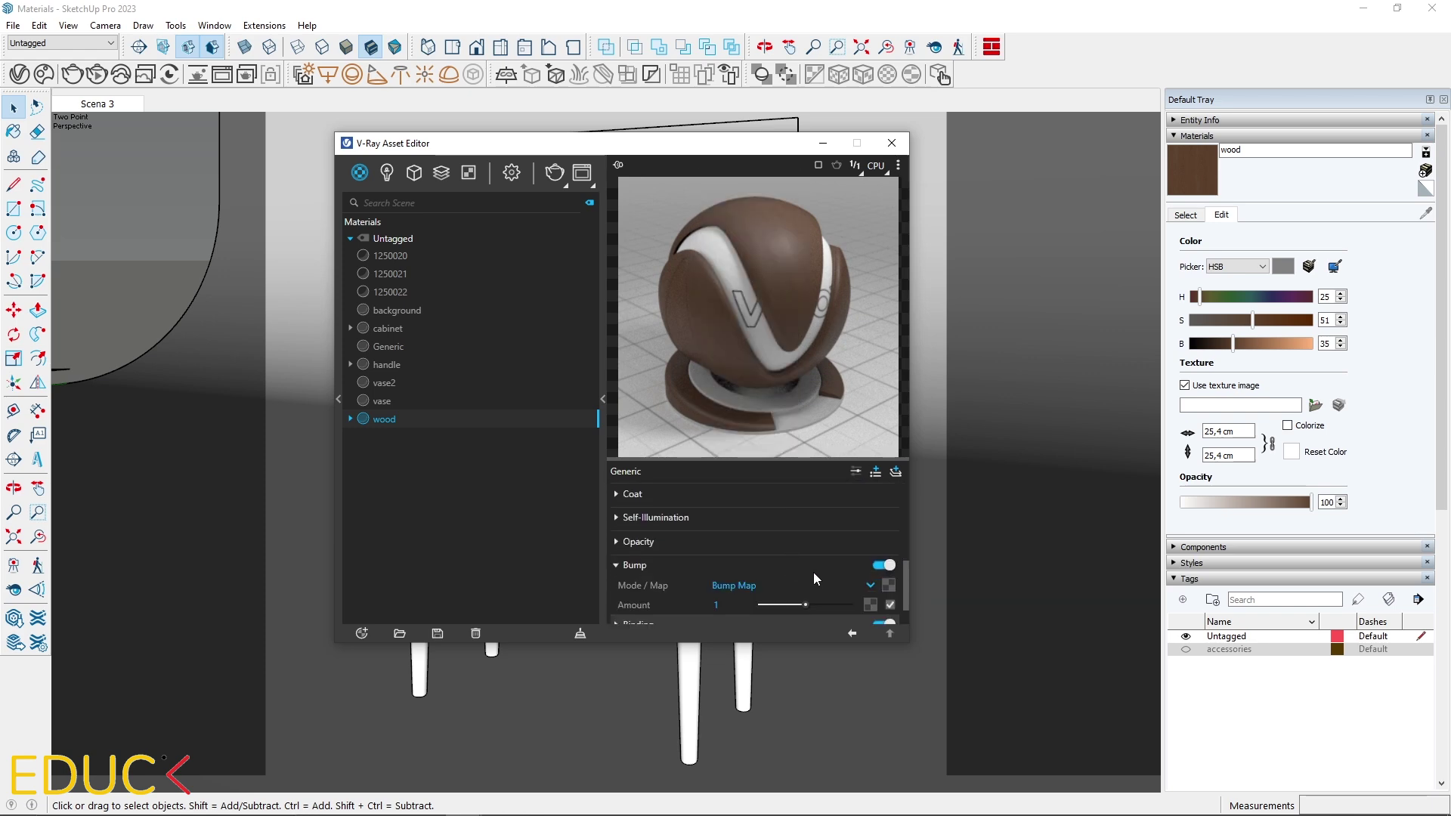
{"action": "right_click", "coordinate": [888, 591]}
{"action": "left_click", "coordinate": [842, 590]}
Set the bump Color Correction to Brightness -0.368, Contrast 1.569, with Bump Amount 0.02.
{"action": "left_click", "coordinate": [888, 588]}
{"action": "scroll", "coordinate": [692, 576], "scroll_direction": "down", "scroll_amount": 2}
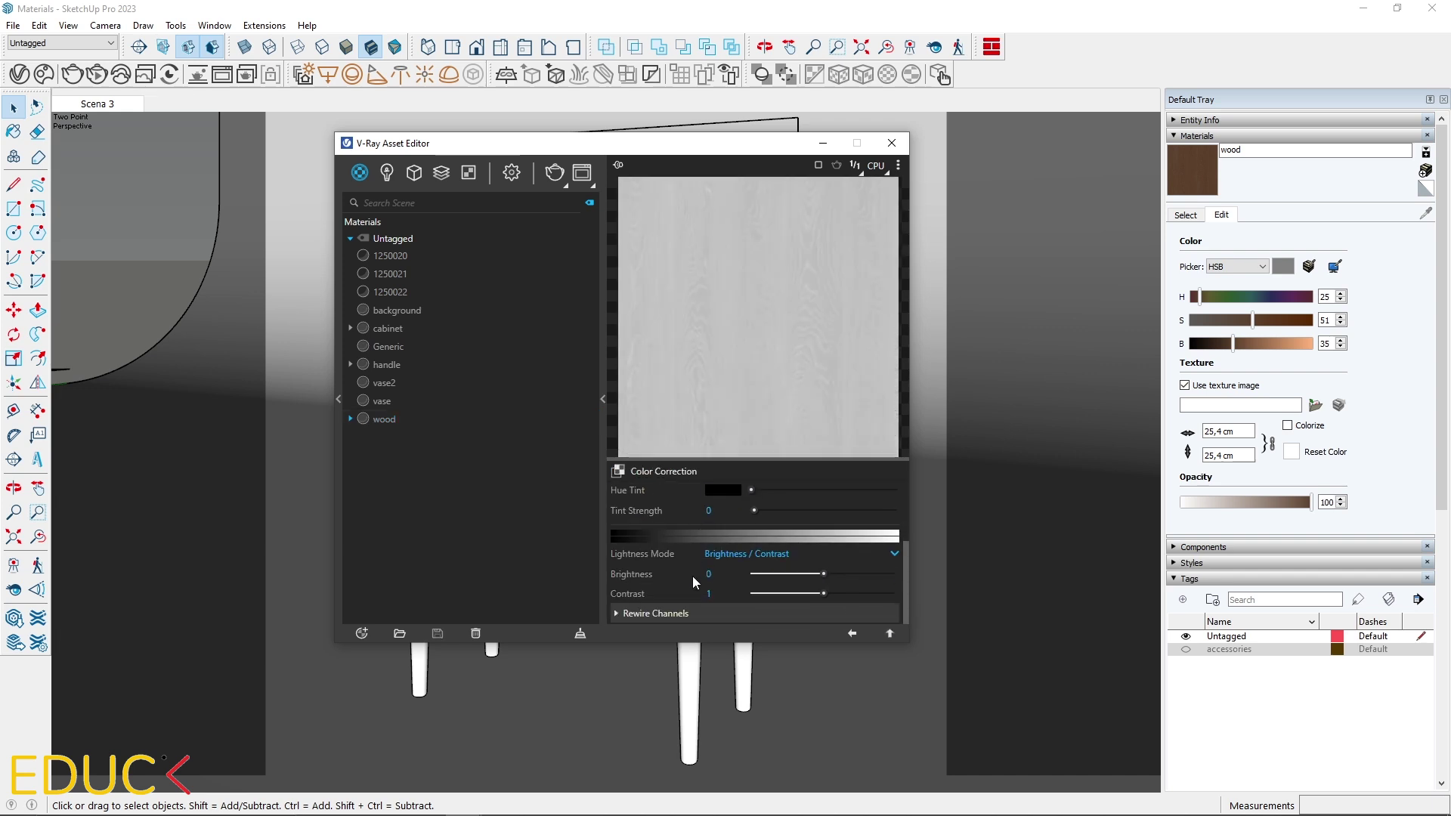
{"action": "mouse_move", "coordinate": [834, 594]}
{"action": "left_mouse_down"}
{"action": "mouse_move", "coordinate": [860, 594]}
{"action": "mouse_move", "coordinate": [811, 576]}
{"action": "mouse_move", "coordinate": [863, 596]}
{"action": "left_mouse_up"}
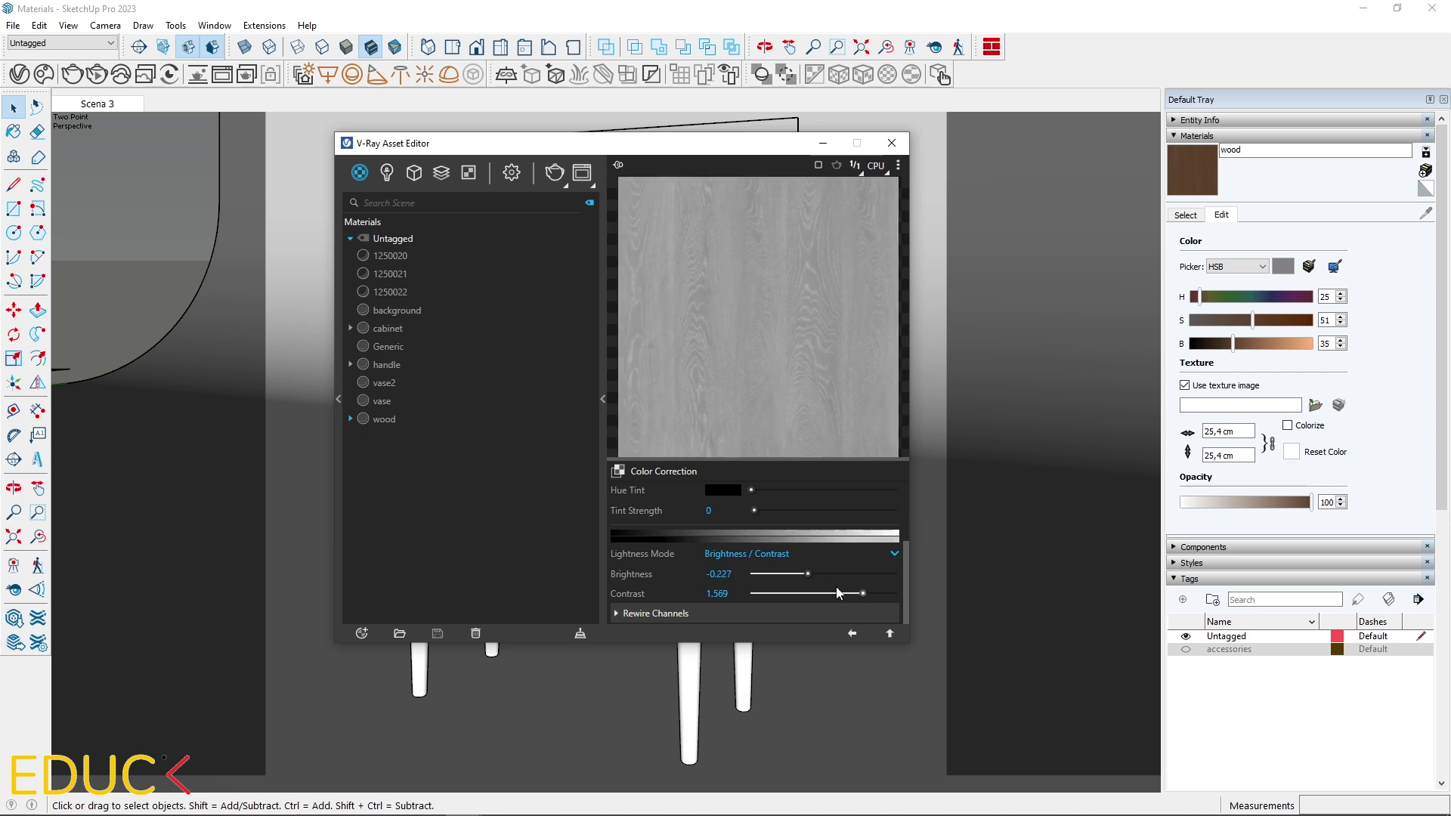
{"action": "left_click", "coordinate": [852, 633]}
{"action": "left_click_drag", "start_coordinate": [760, 604], "coordinate": [763, 605]}
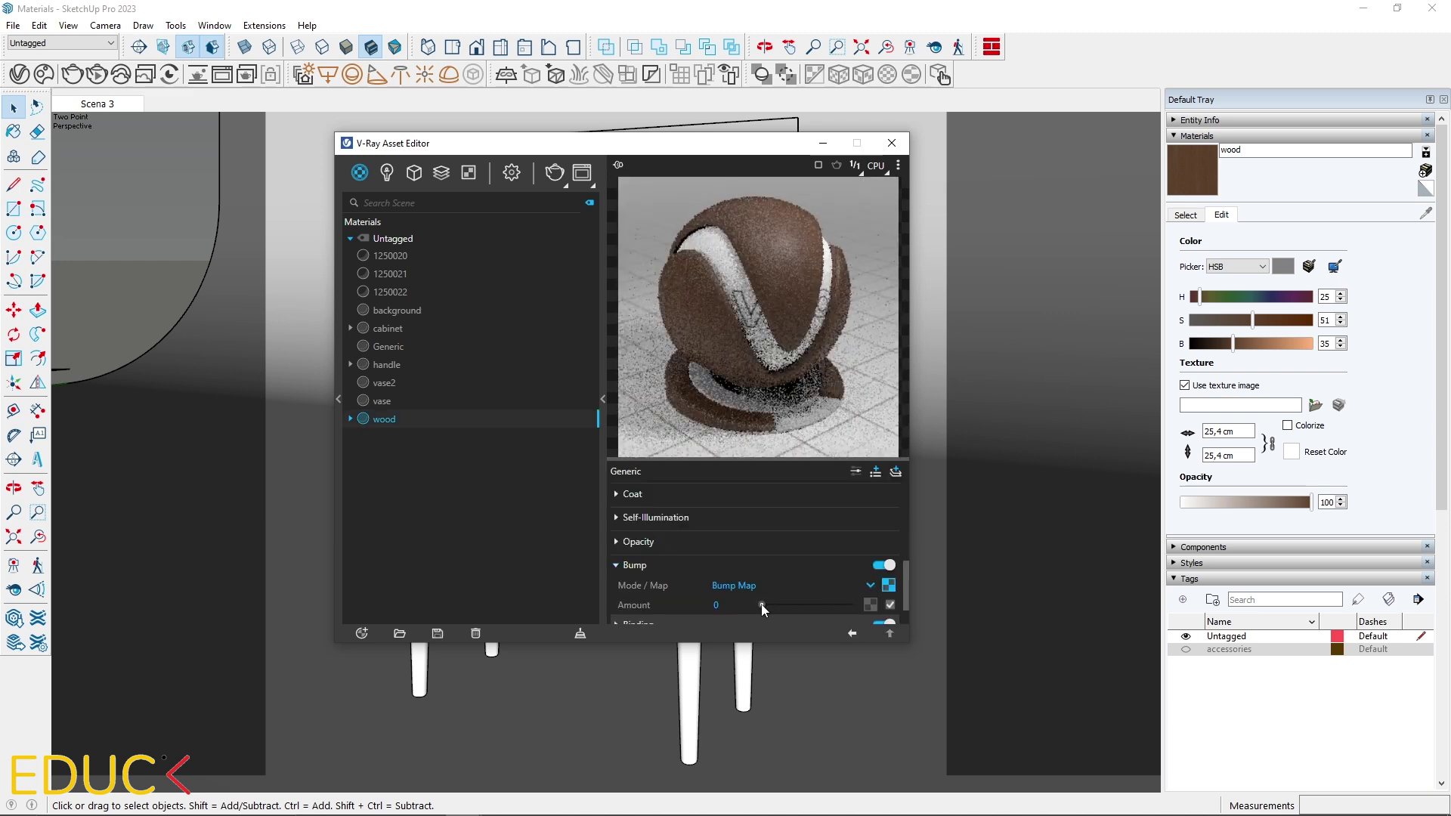
Paint the legs with the wood material and apply Tri-Planar Projection in world space.
{"action": "key", "text": "b"}
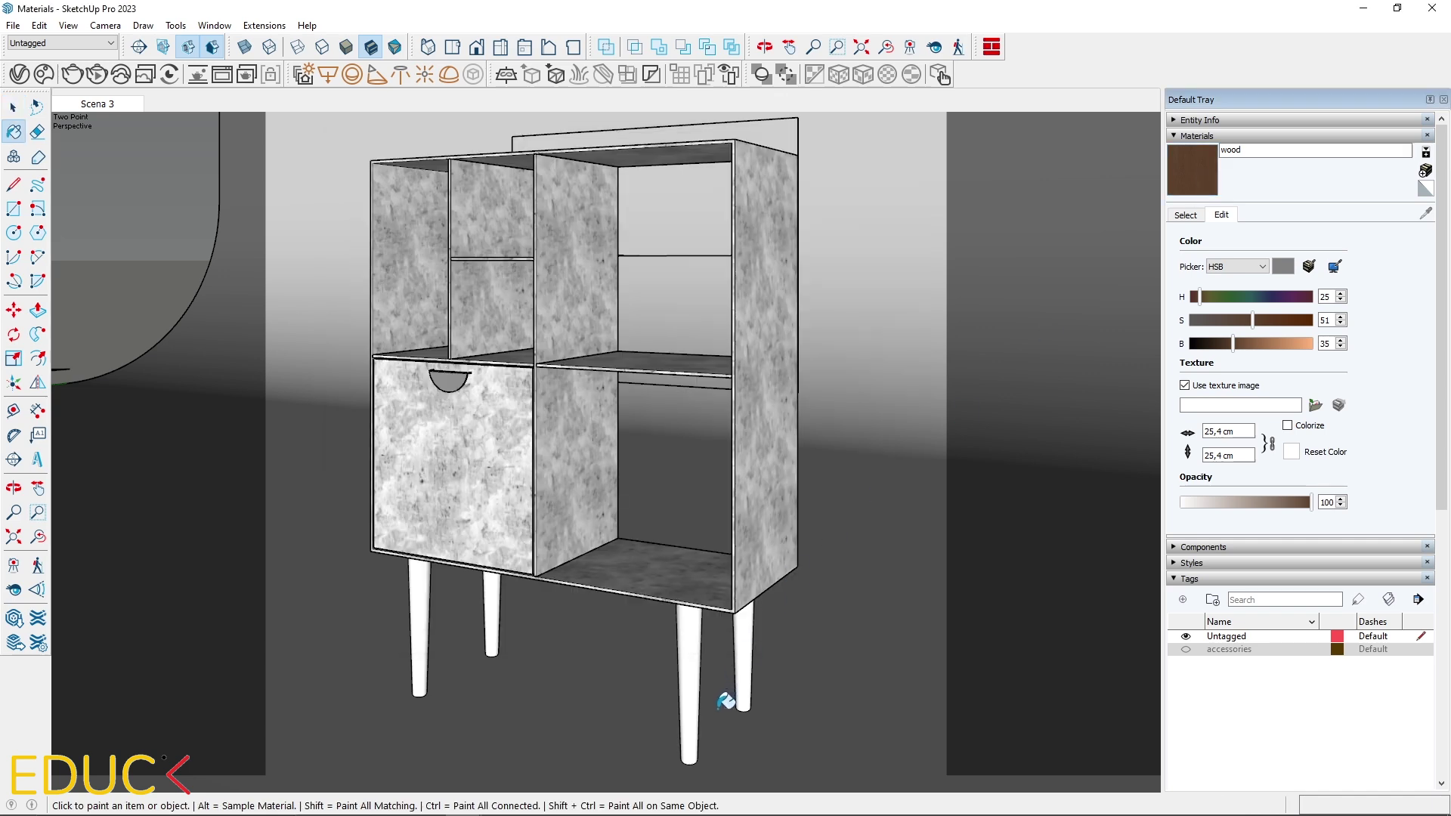
{"action": "scroll", "coordinate": [726, 699], "scroll_direction": "up", "scroll_amount": 5}
{"action": "left_click", "coordinate": [702, 528]}
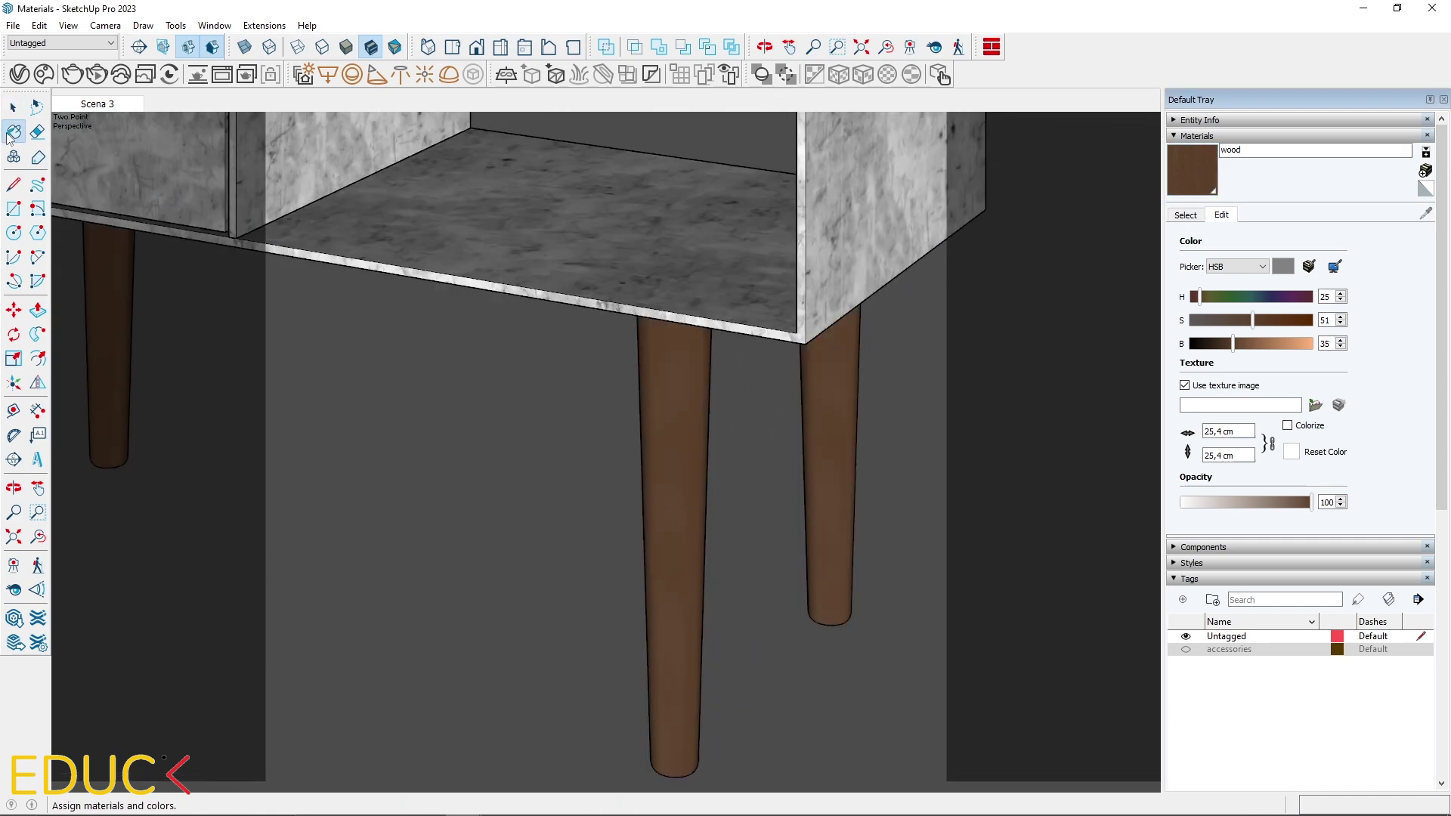
{"action": "key", "text": "space"}
{"action": "scroll", "coordinate": [692, 437], "scroll_direction": "up", "scroll_amount": 3}
{"action": "left_click", "coordinate": [670, 444]}
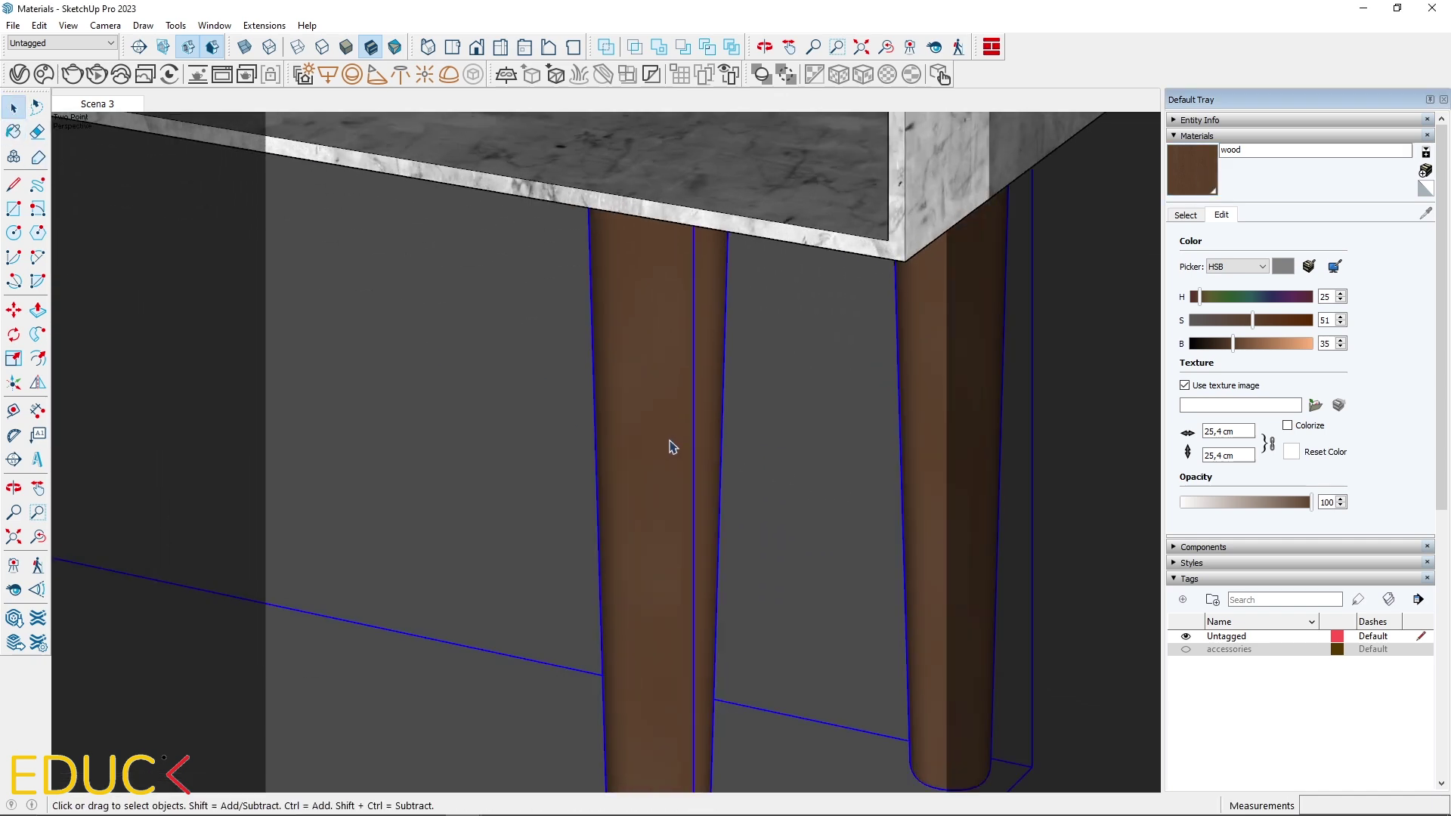
{"action": "left_click", "coordinate": [836, 76]}
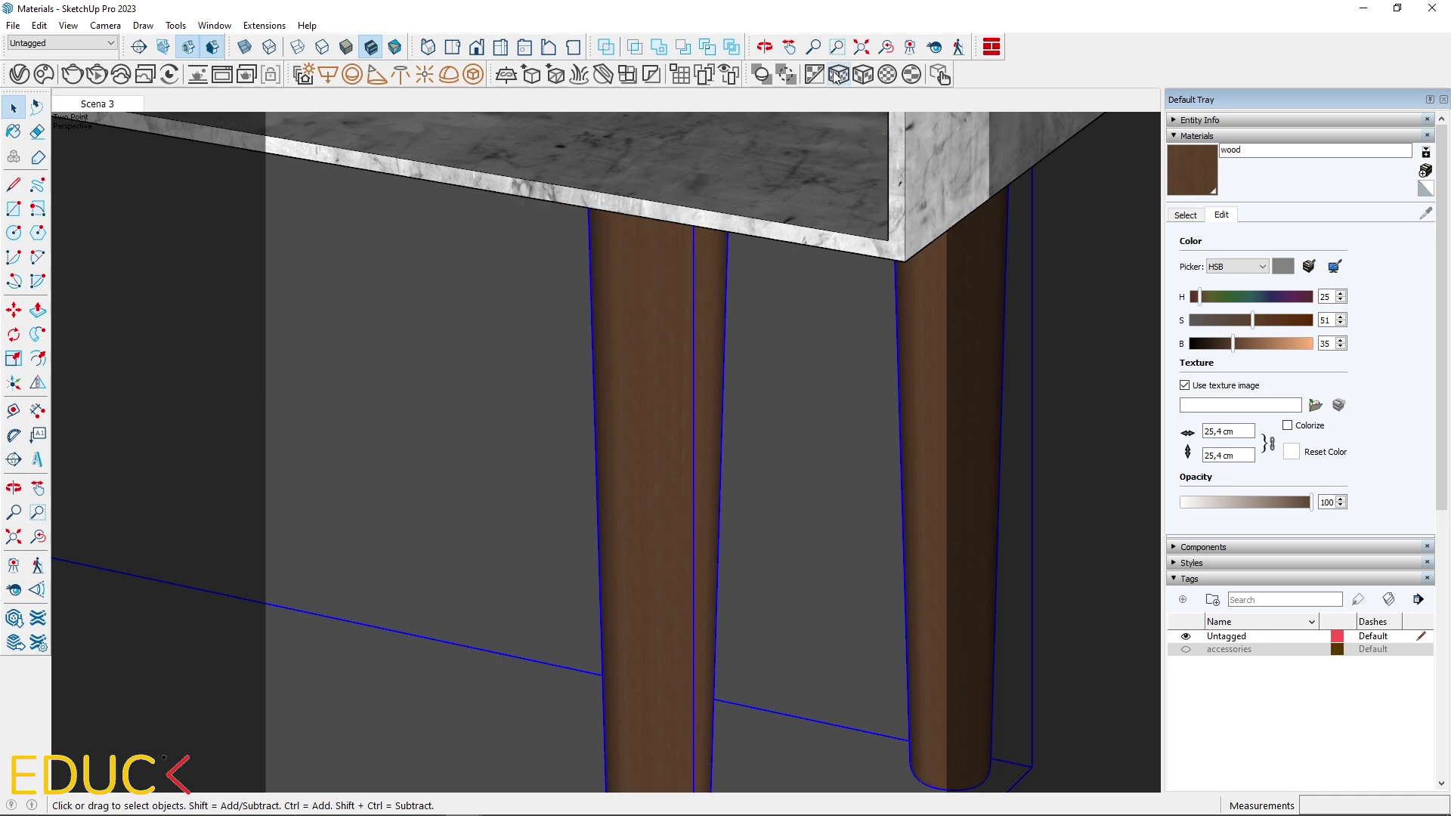
Set the wood texture width to 154 cm and return to the Scena 3 view.
{"action": "scroll", "coordinate": [700, 350], "scroll_direction": "down", "scroll_amount": 3}
{"action": "scroll", "coordinate": [894, 529], "scroll_direction": "up", "scroll_amount": 1}
{"action": "scroll", "coordinate": [884, 527], "scroll_direction": "up", "scroll_amount": 2}
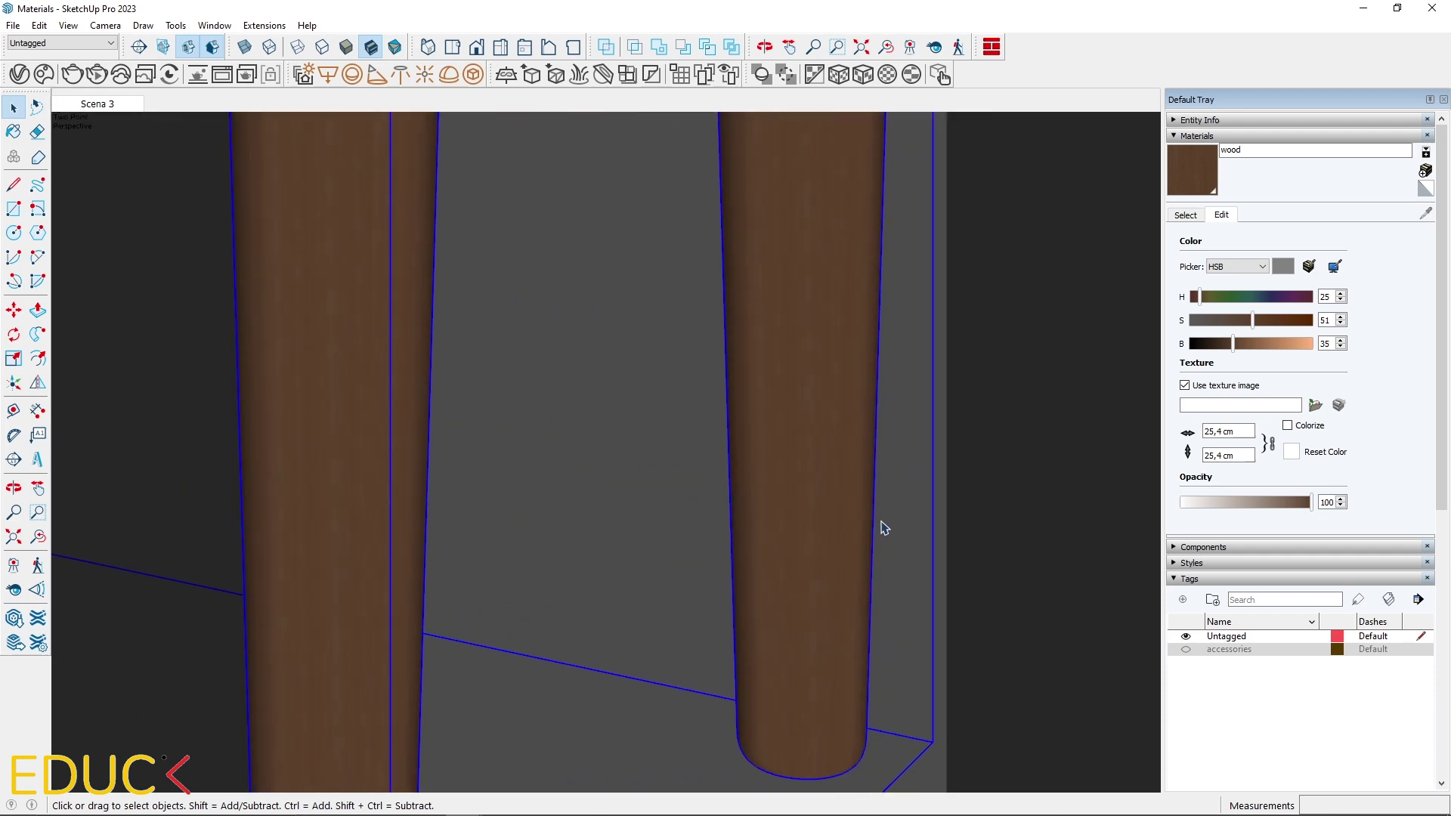
{"action": "scroll", "coordinate": [842, 476], "scroll_direction": "up", "scroll_amount": 3}
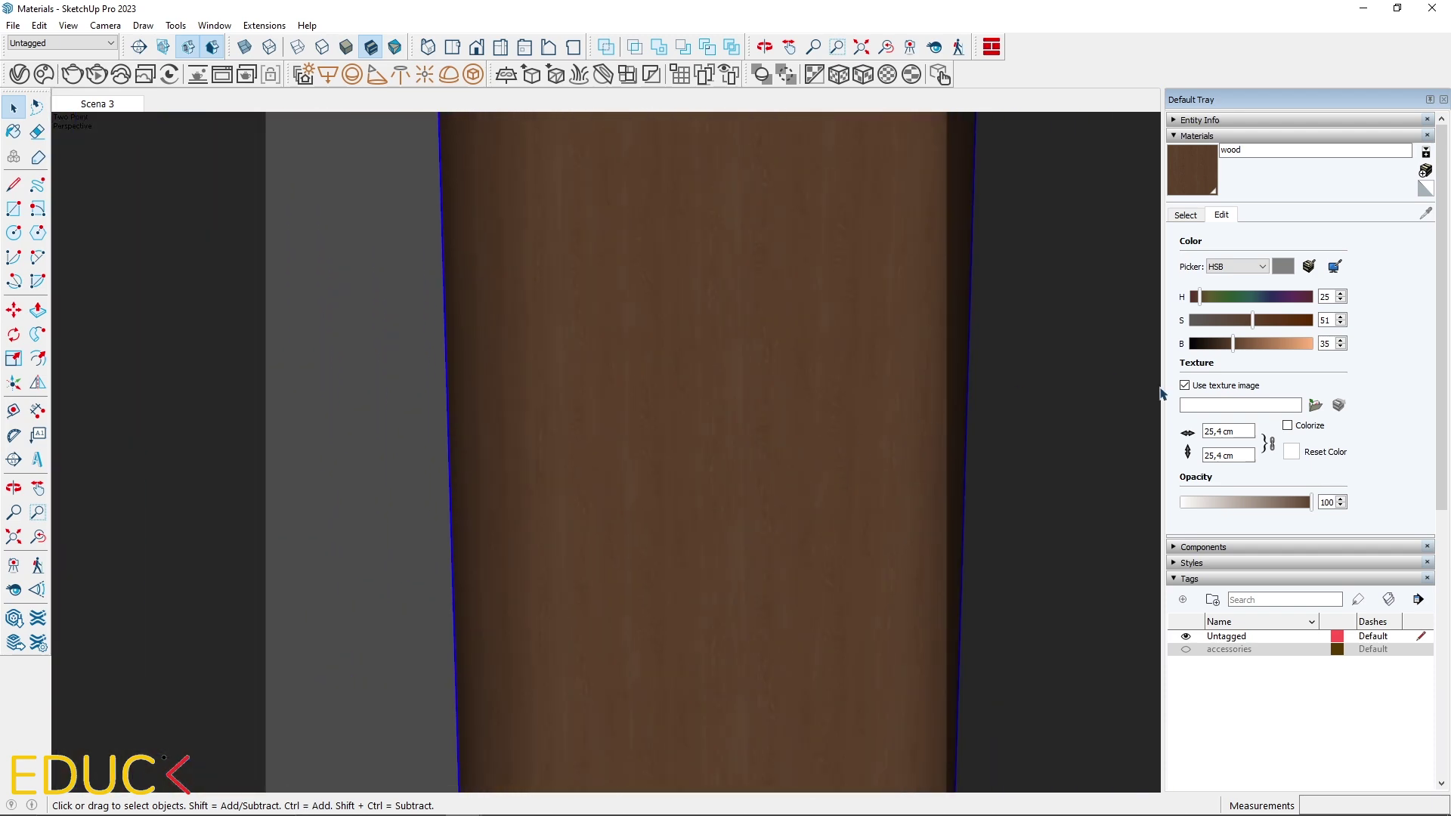
{"action": "triple_click", "coordinate": [1209, 433]}
{"action": "type", "text": "154"}
{"action": "key", "text": "Return"}
{"action": "scroll", "coordinate": [599, 486], "scroll_direction": "down", "scroll_amount": 3}
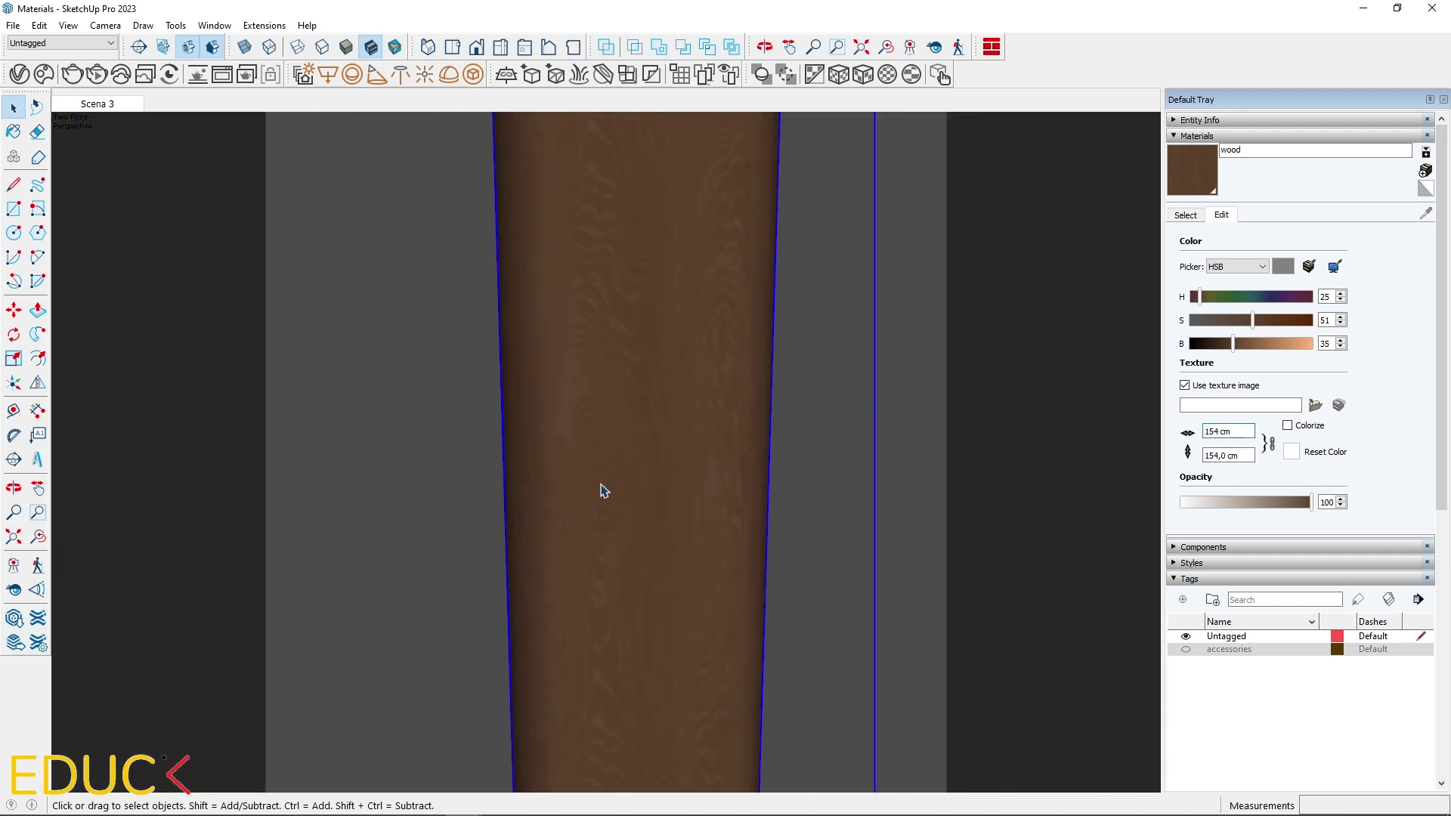
{"action": "left_click", "coordinate": [106, 104]}
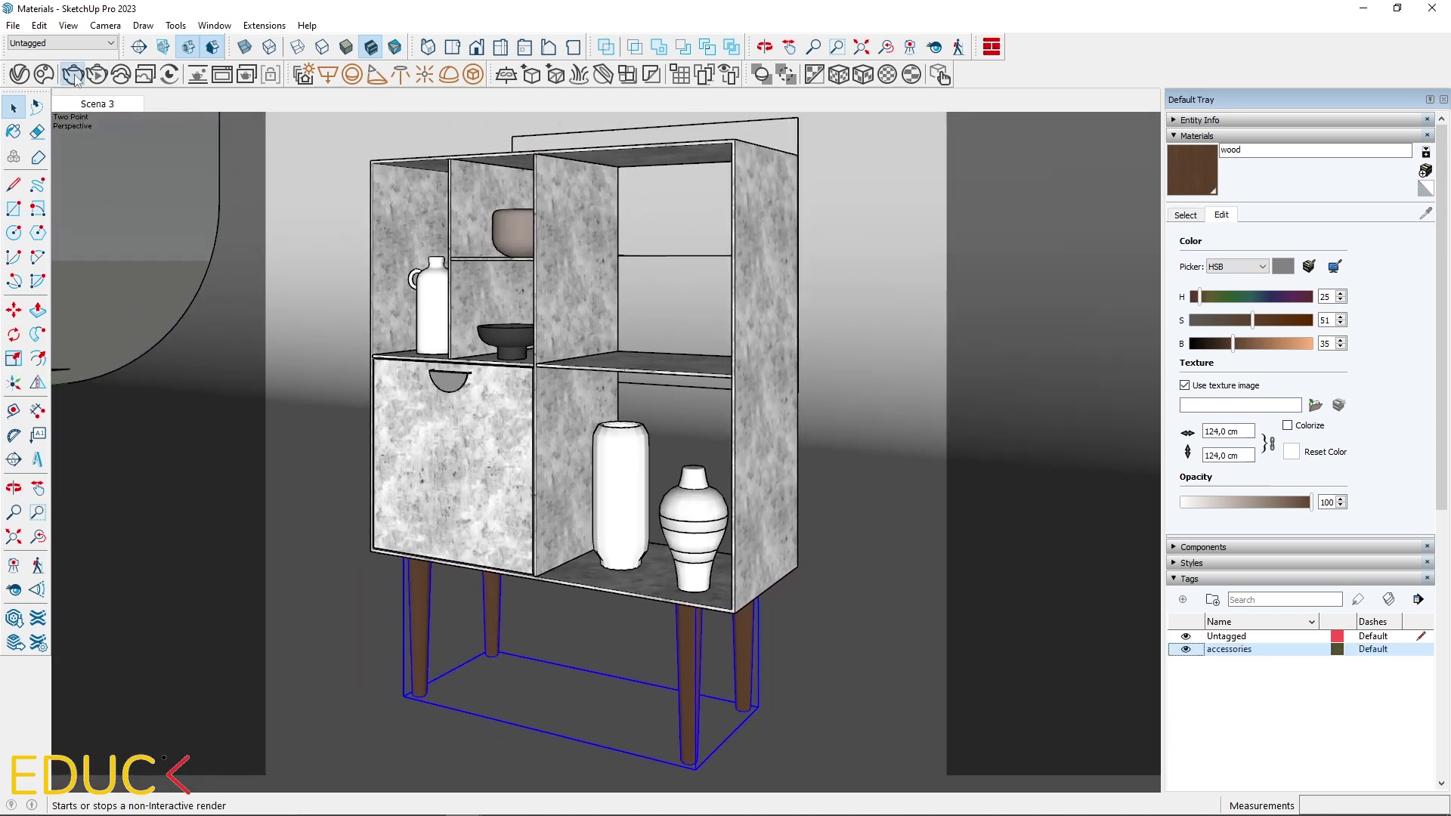
Render the Scena 3 cabinet with V-Ray to see the brown wooden legs and shelf accessories.
{"action": "left_click", "coordinate": [72, 75]}
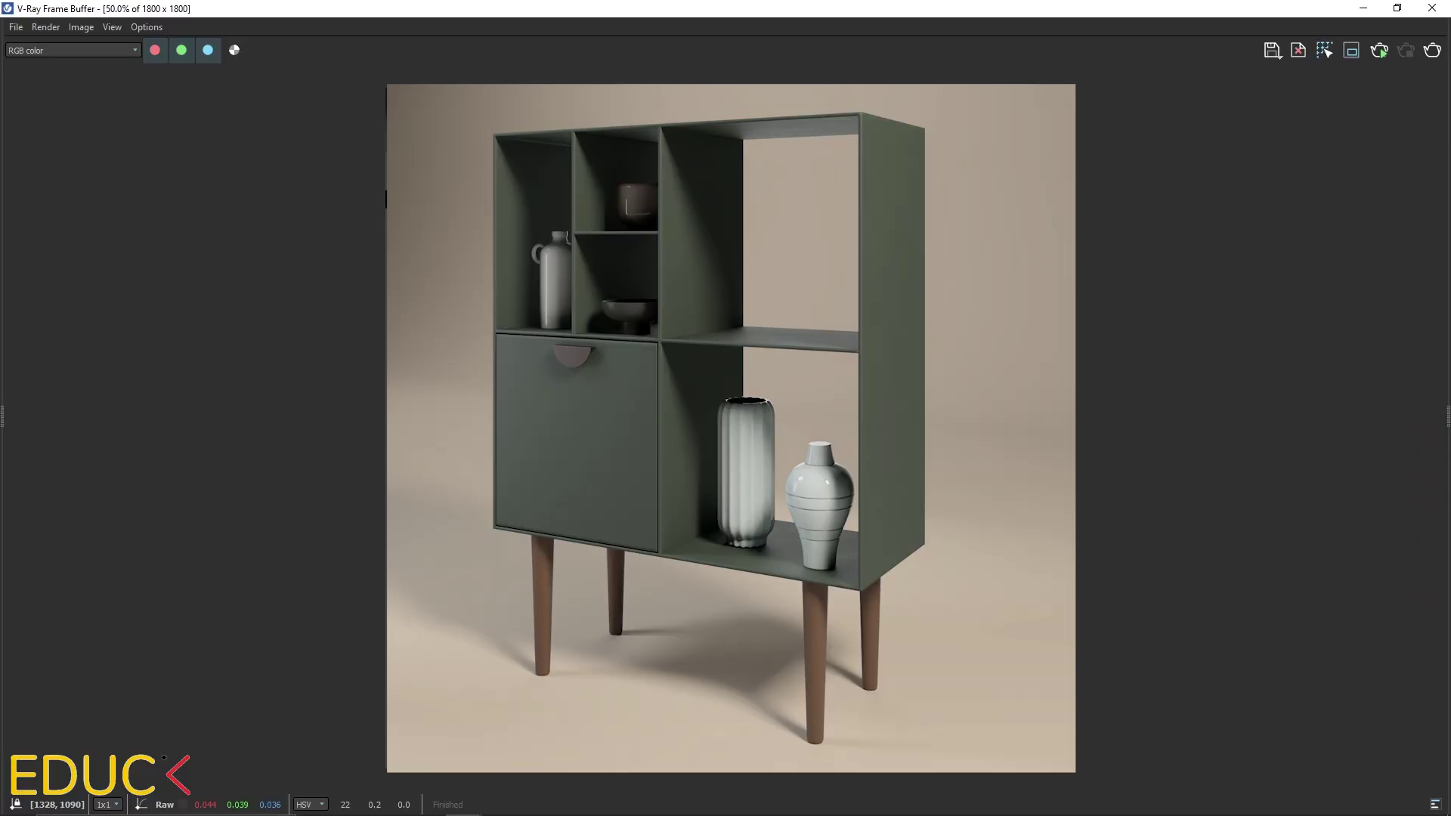